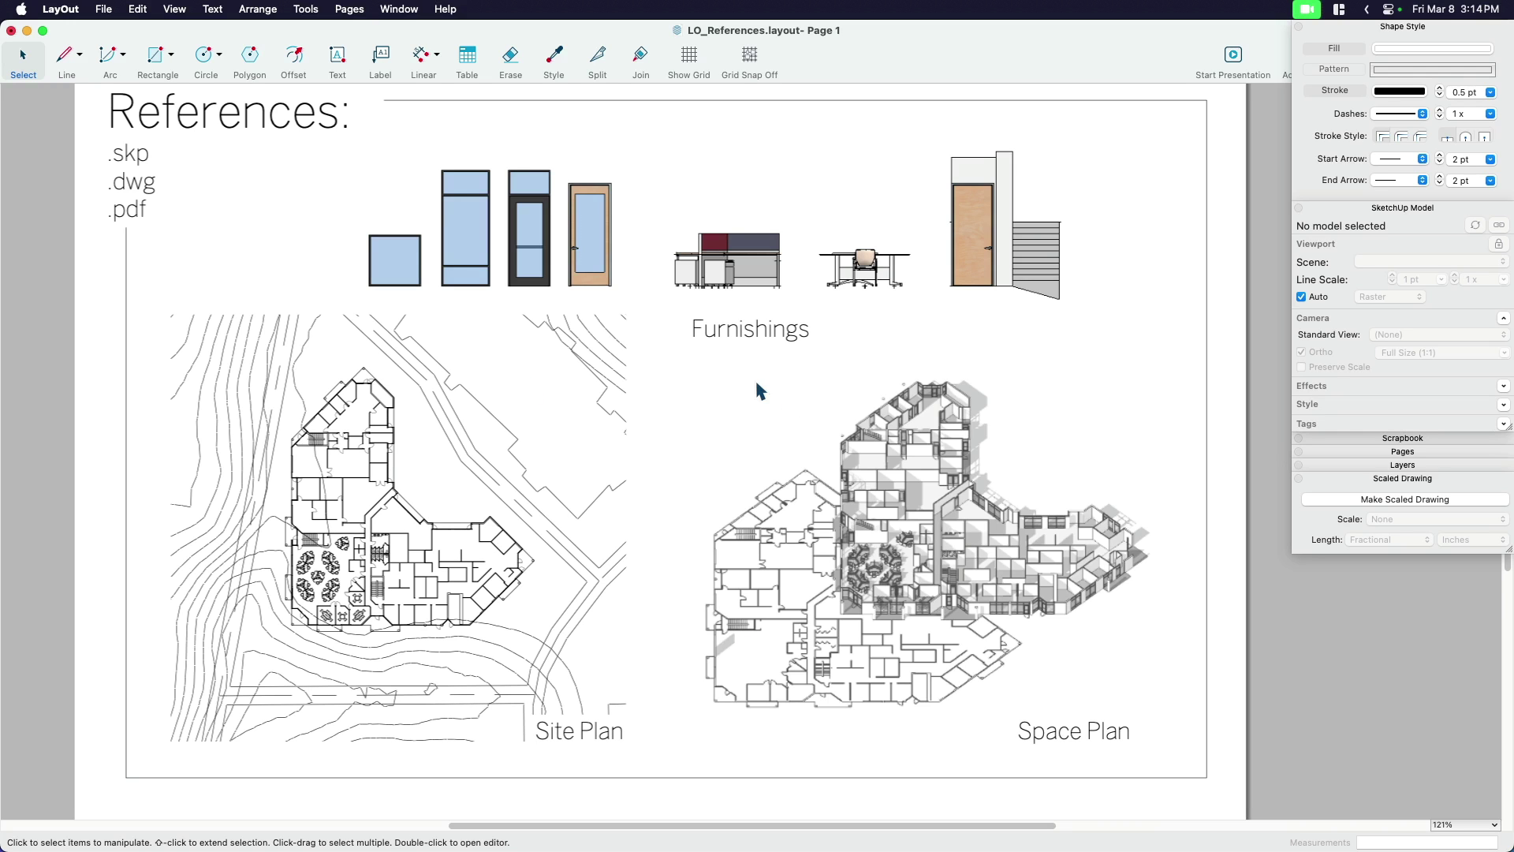
Check the Furnishings, Space Plan and Site Plan viewports, focusing on the Site Plan's scale
scroll(789, 443, down, 3)
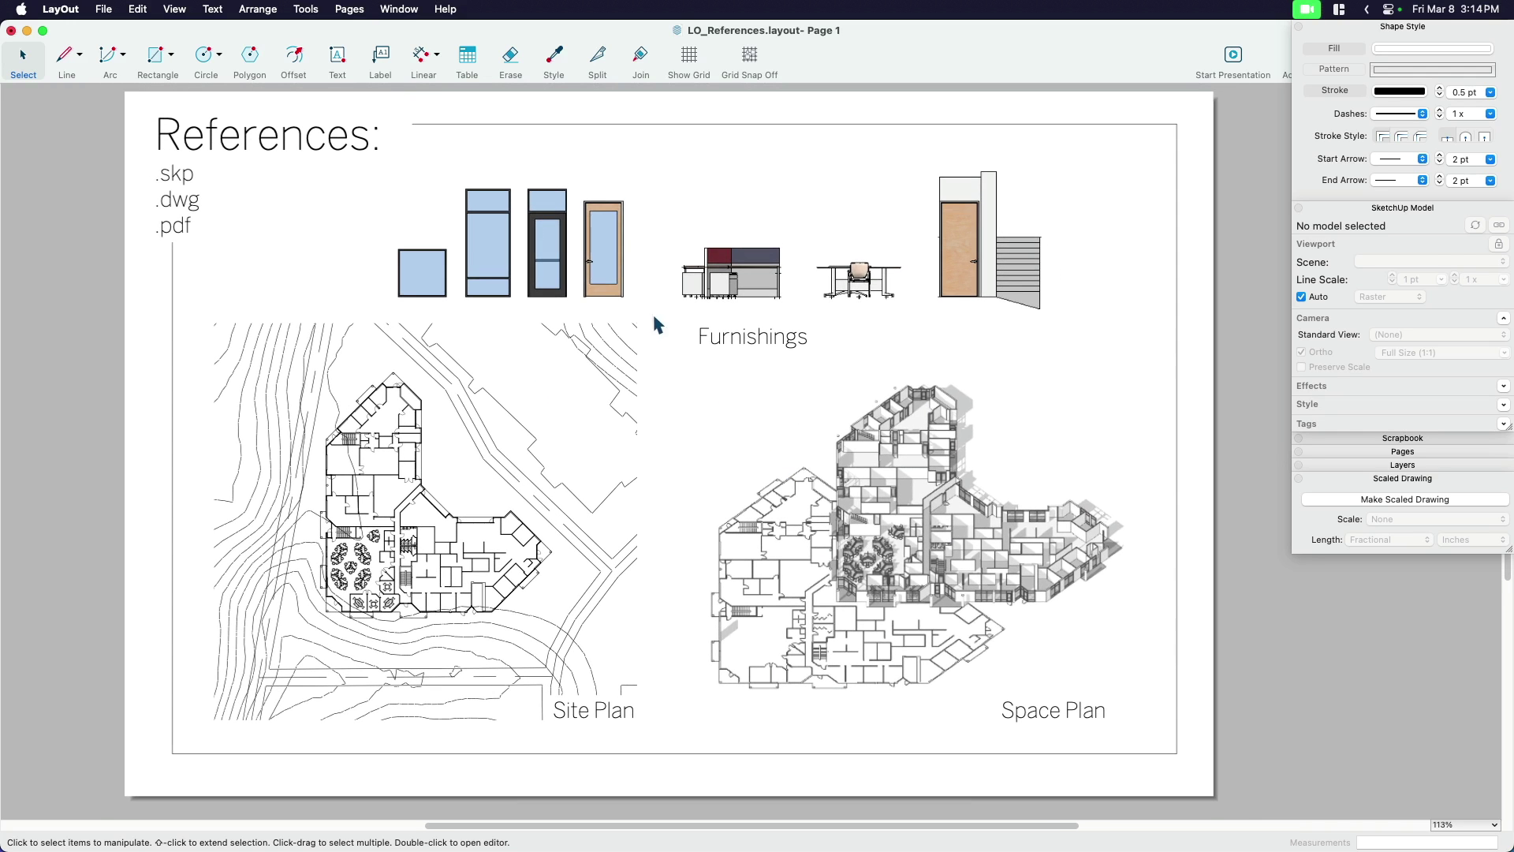
click(616, 284)
click(912, 592)
click(450, 575)
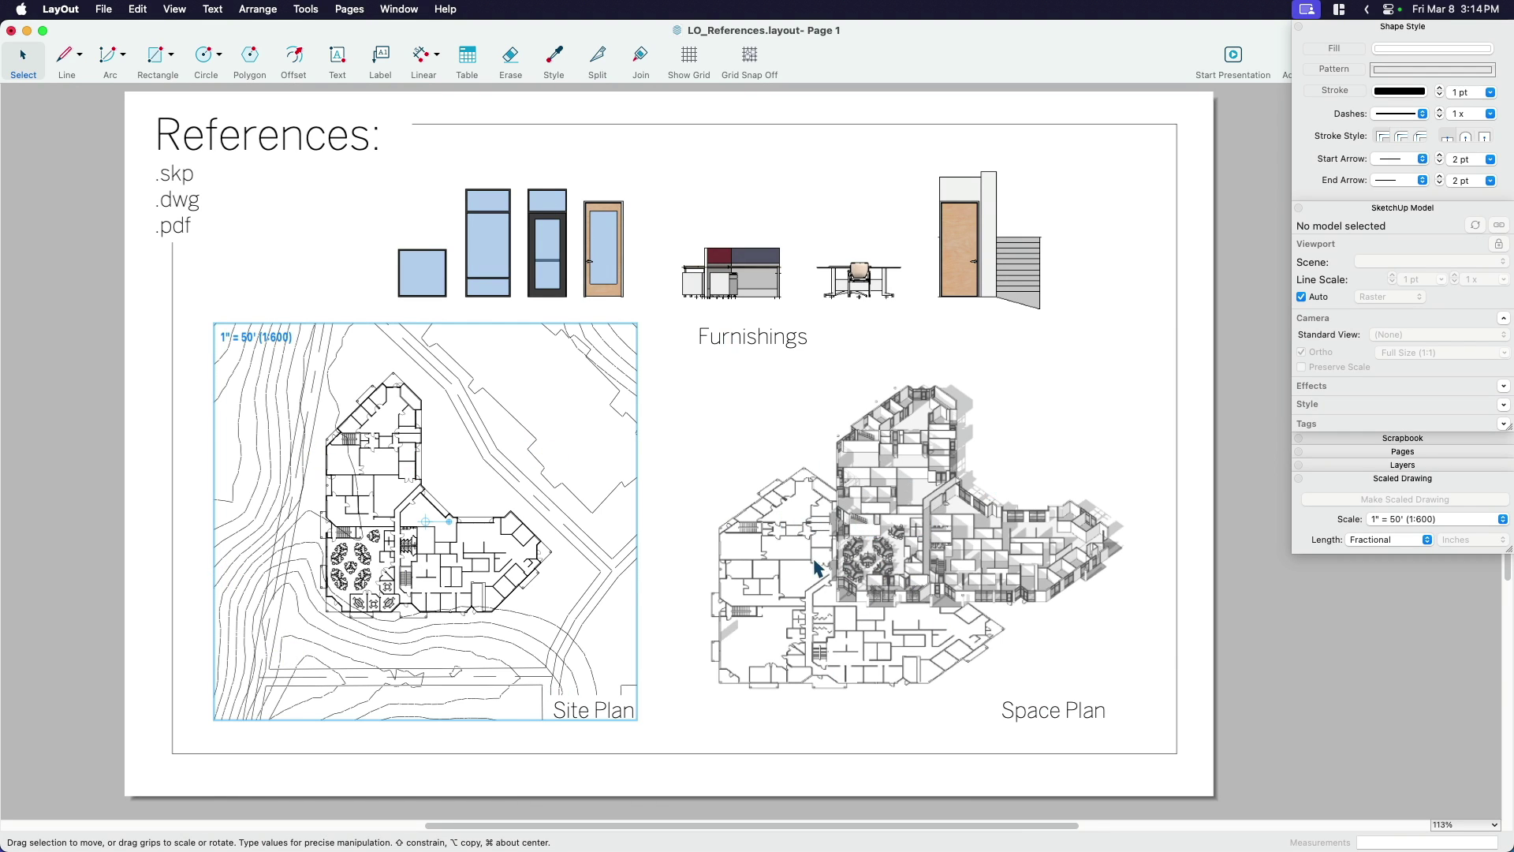
click(801, 693)
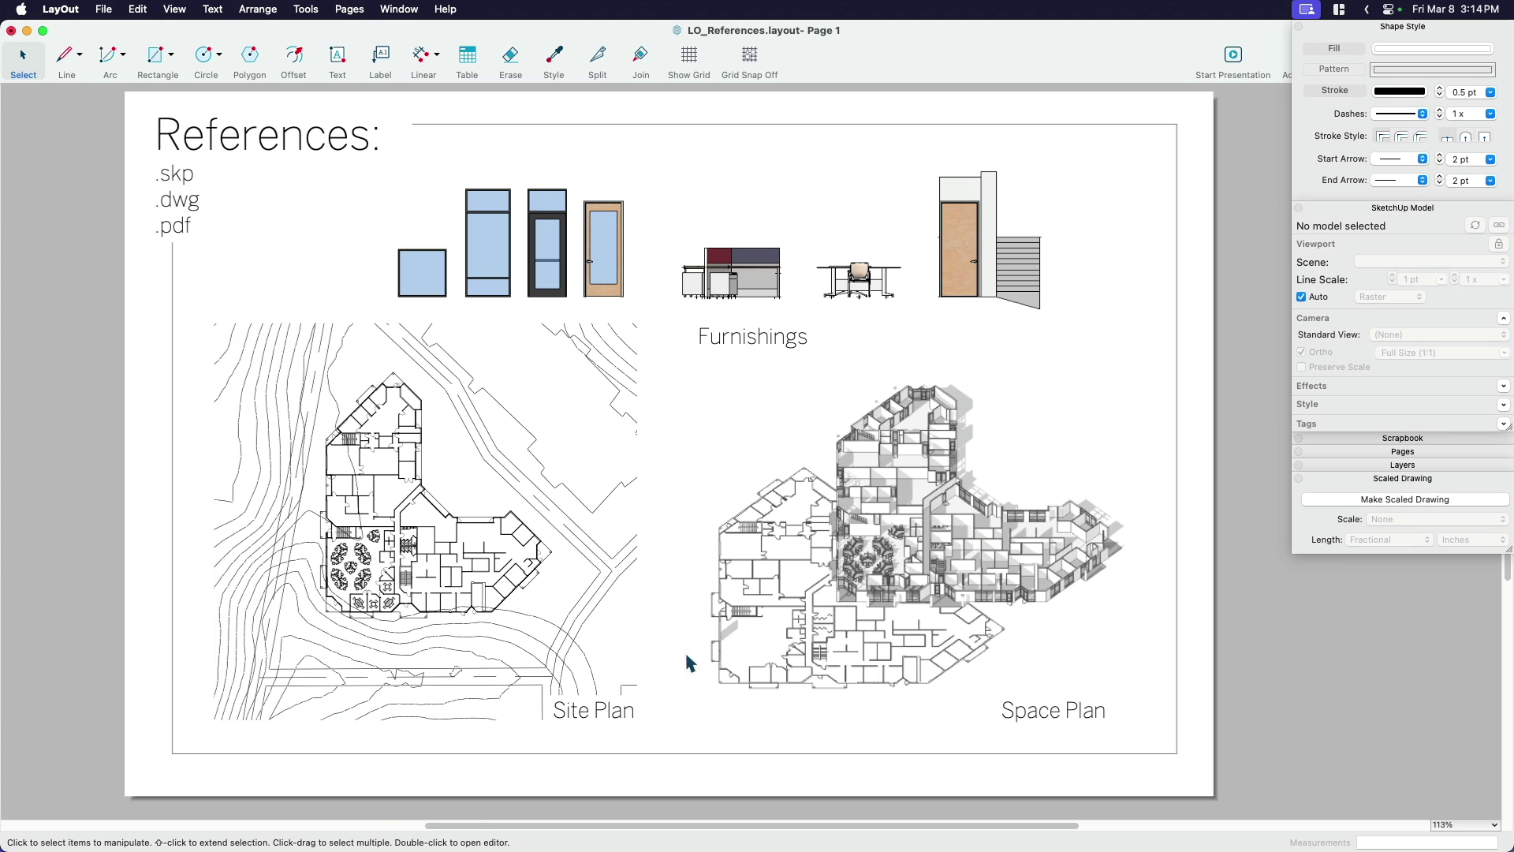
click(455, 569)
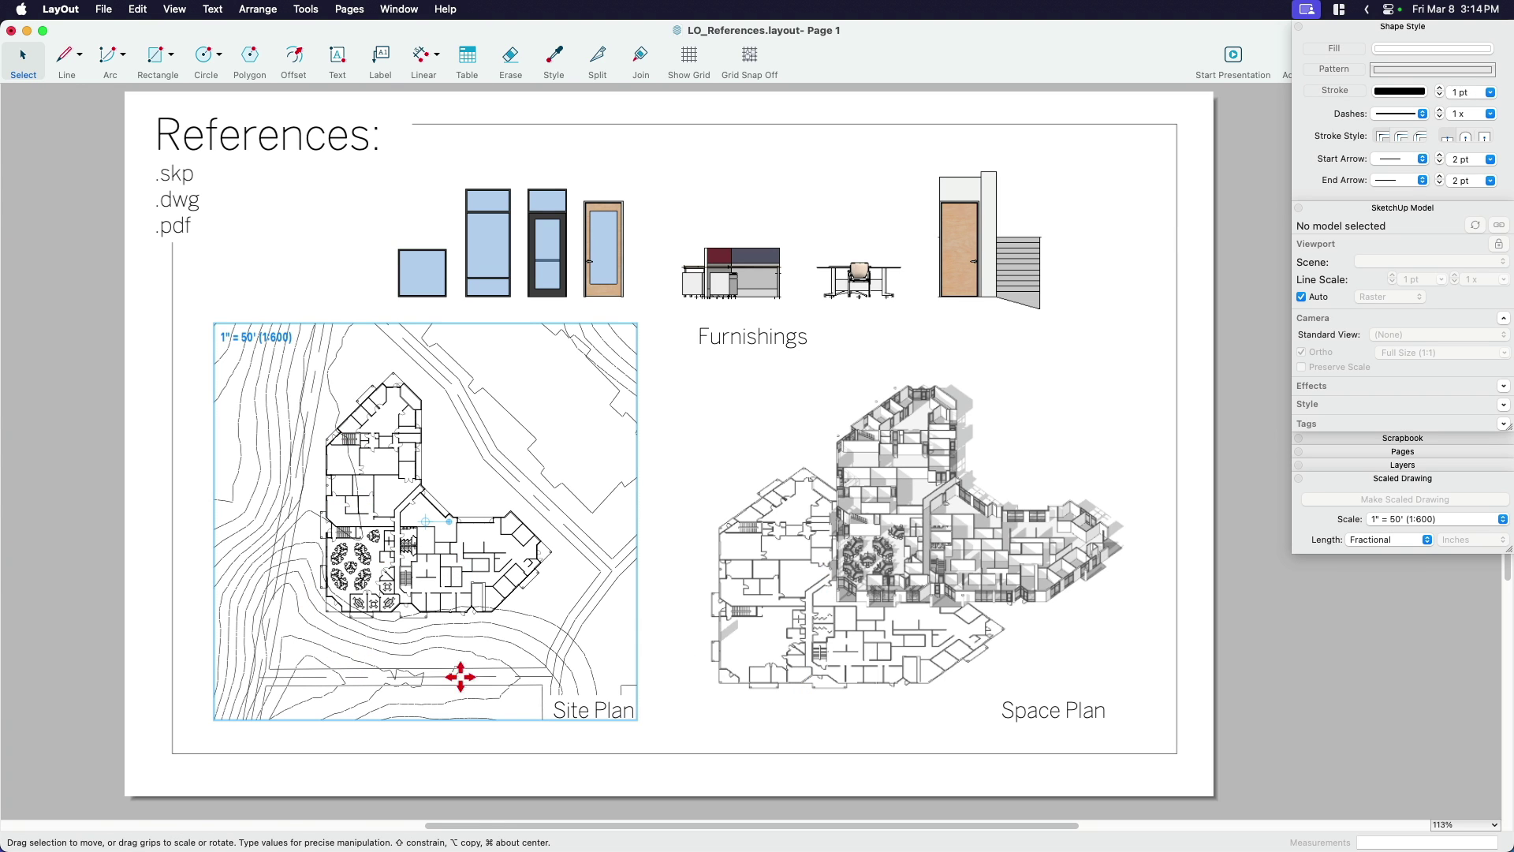
Open the Site Plan's clipping mask, select the drawing inside, then finish editing
double_click(484, 523)
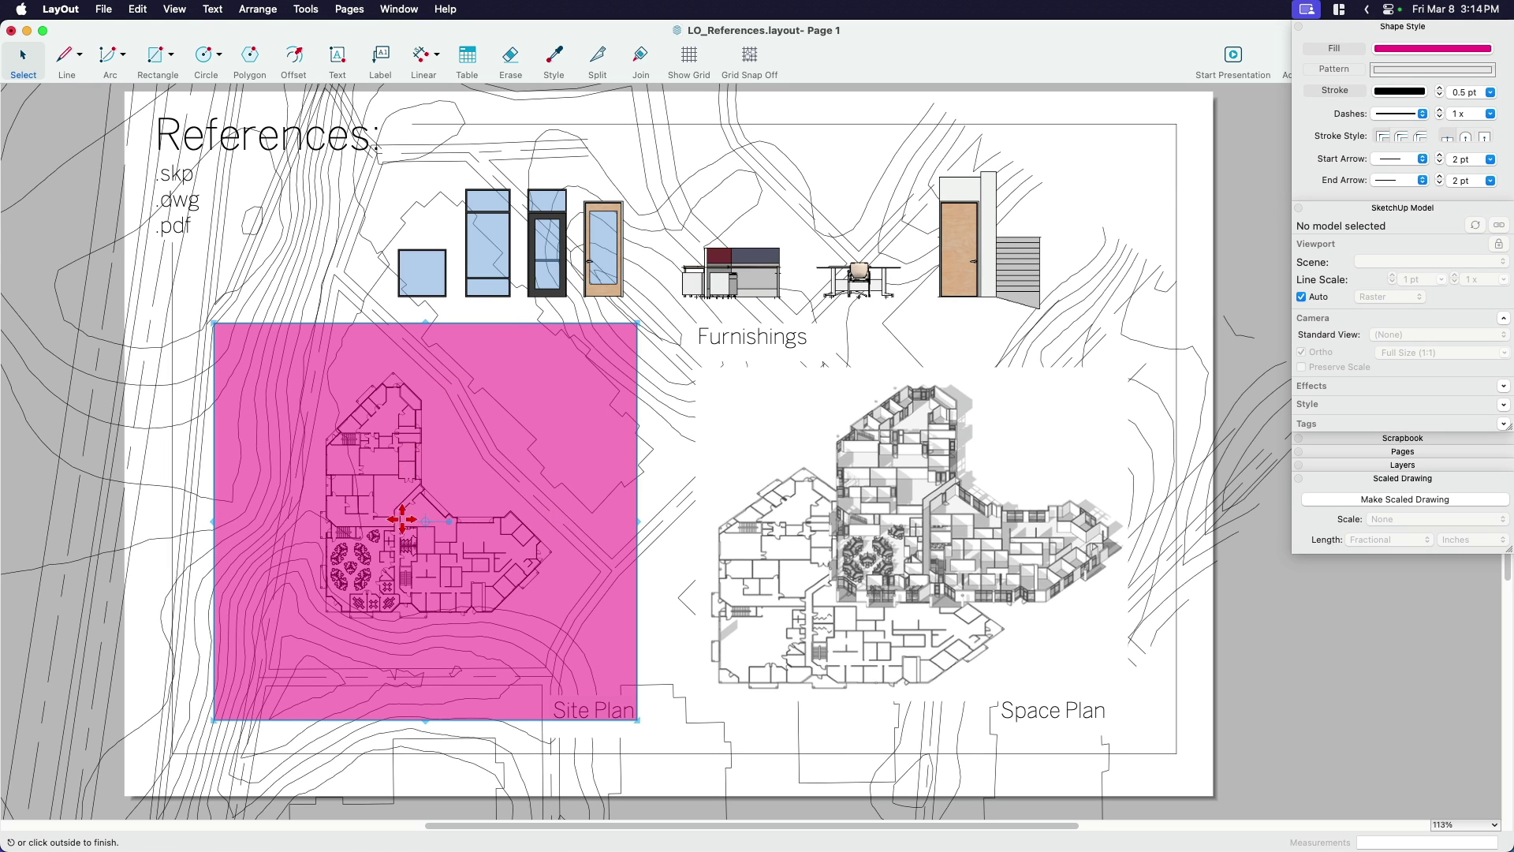
click(761, 184)
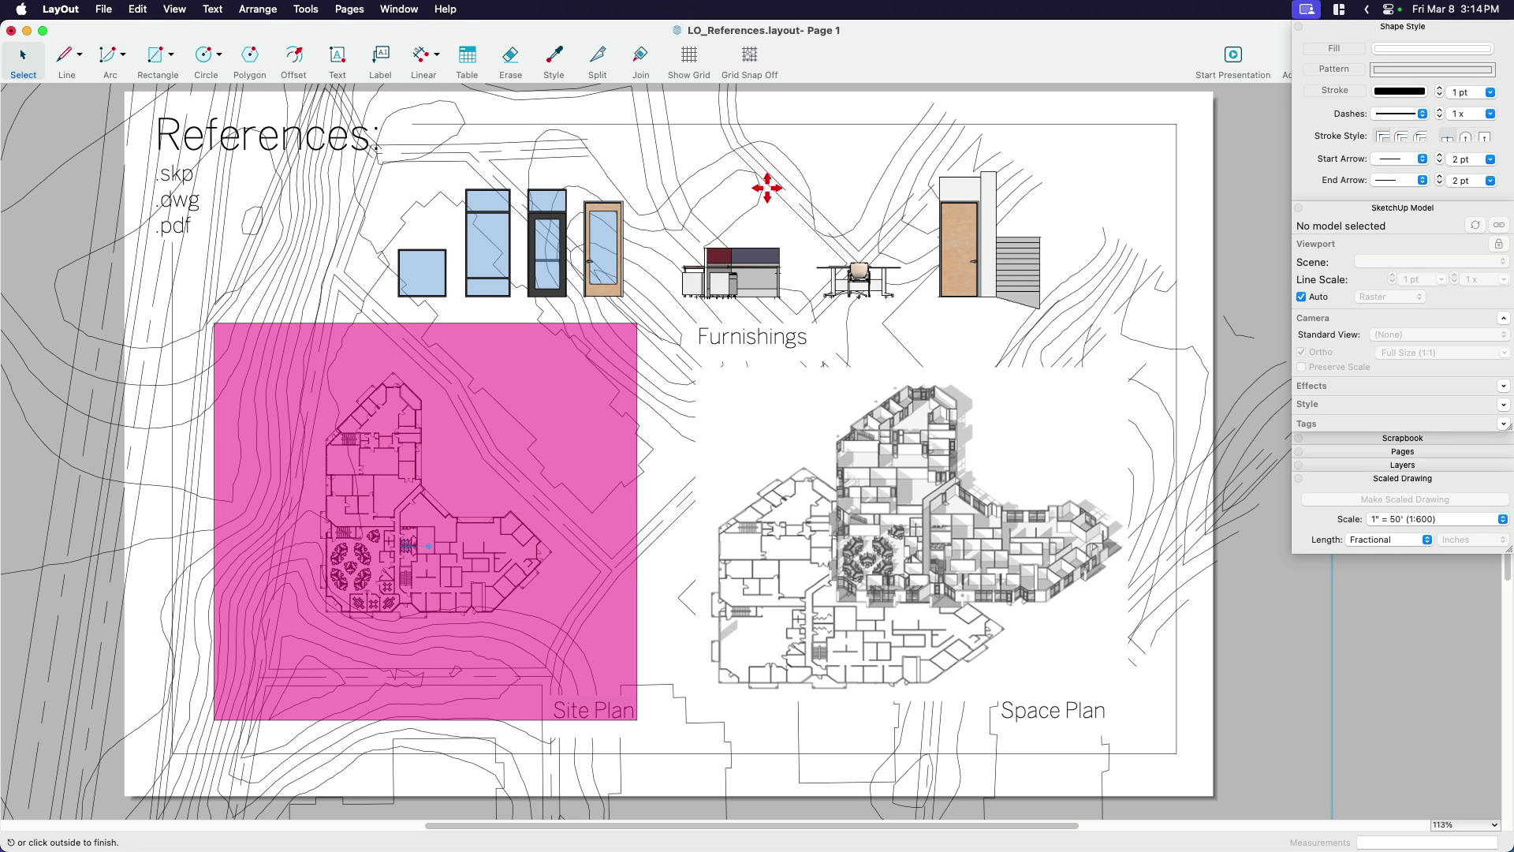
click(760, 419)
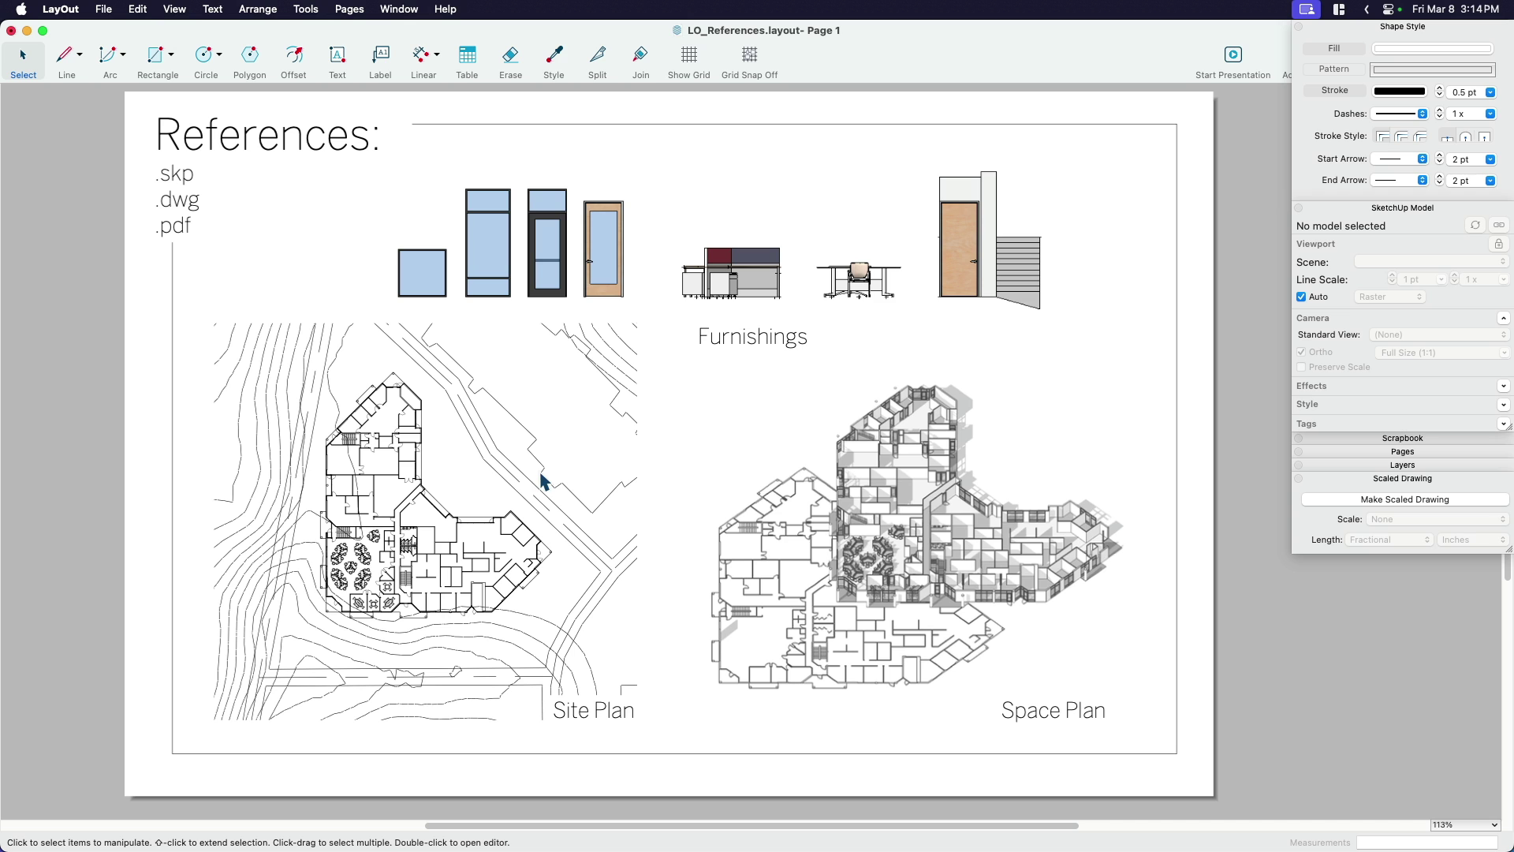
Edit the Space Plan's clipping mask to inspect the clipped PDF, then finish editing
click(864, 534)
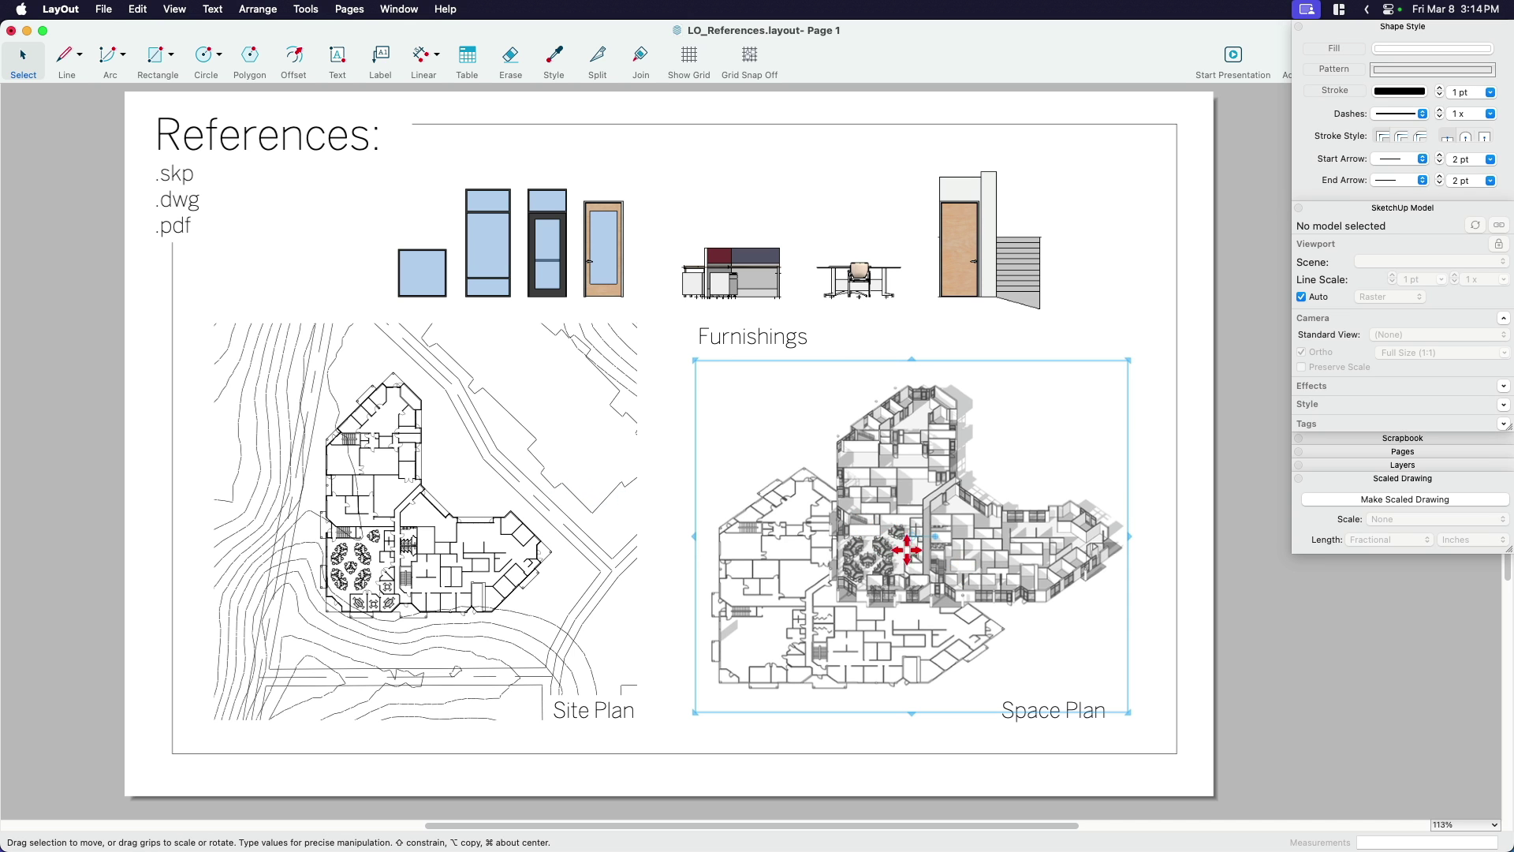
double_click(872, 562)
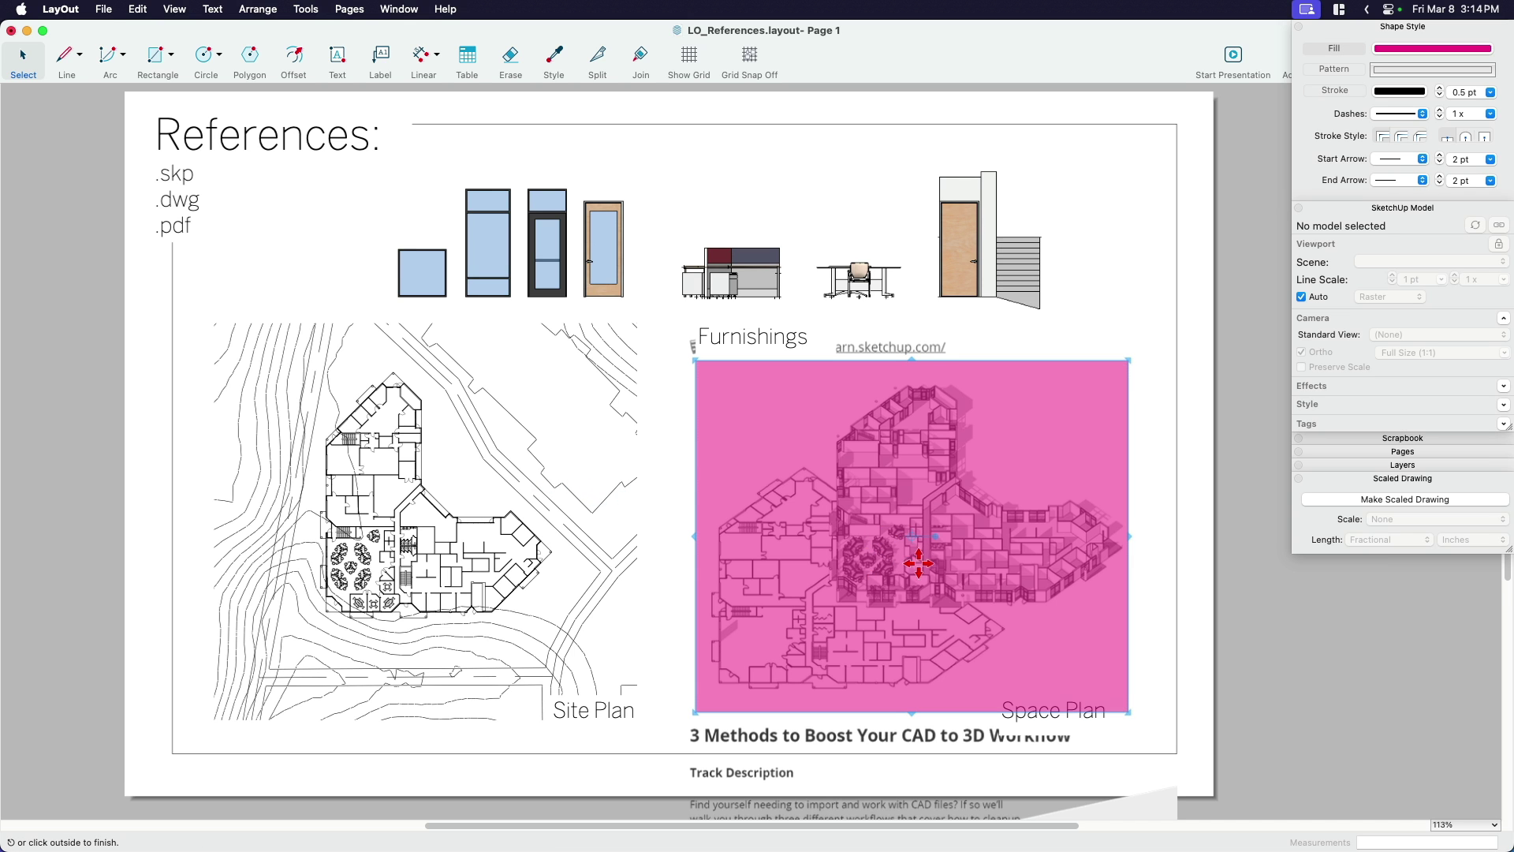
scroll(919, 564, down, 5)
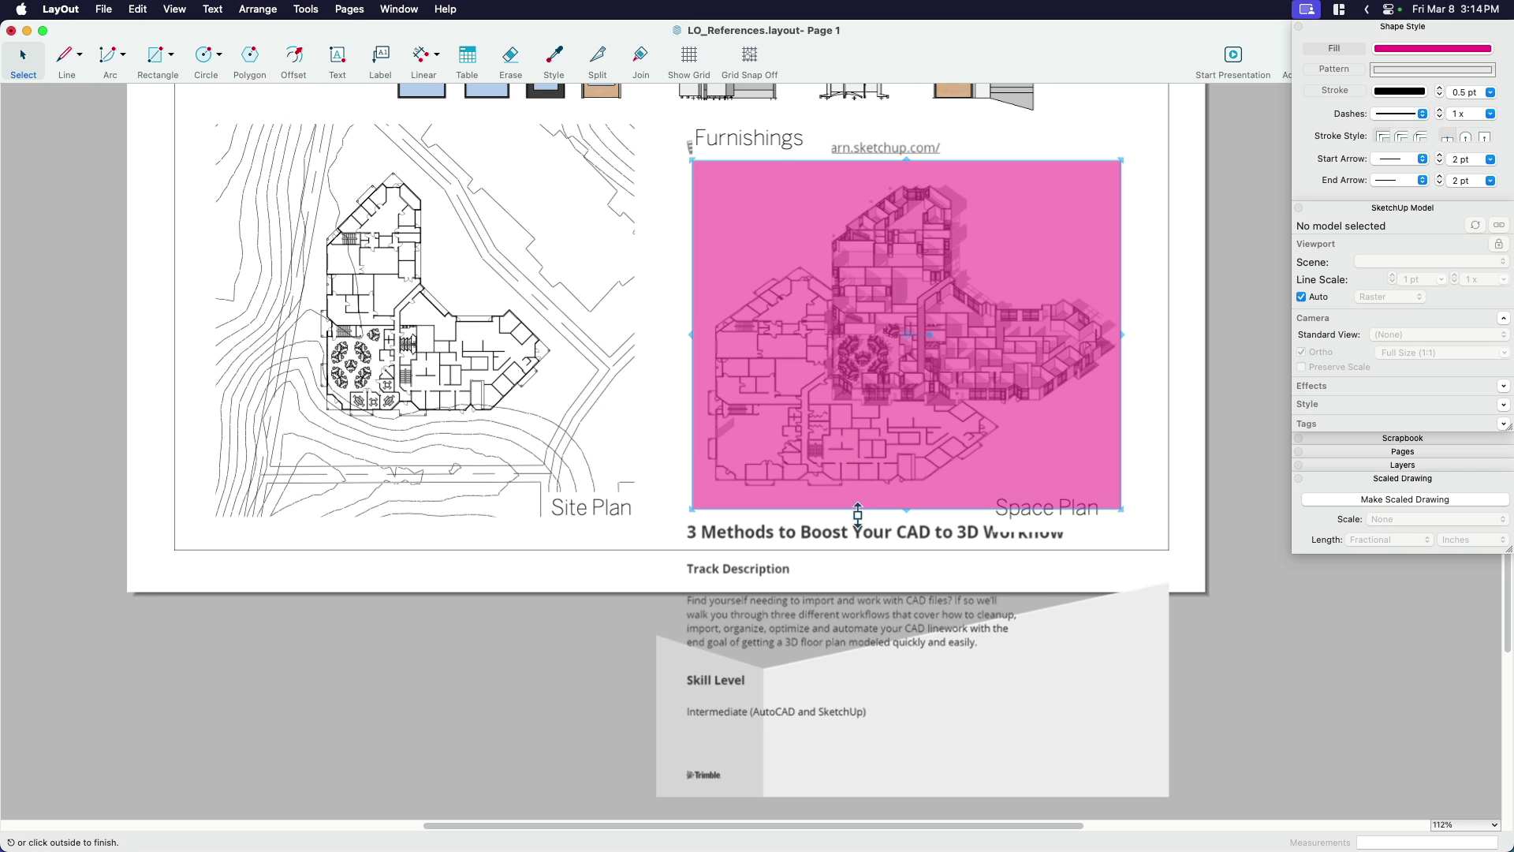
scroll(858, 514, down, 3)
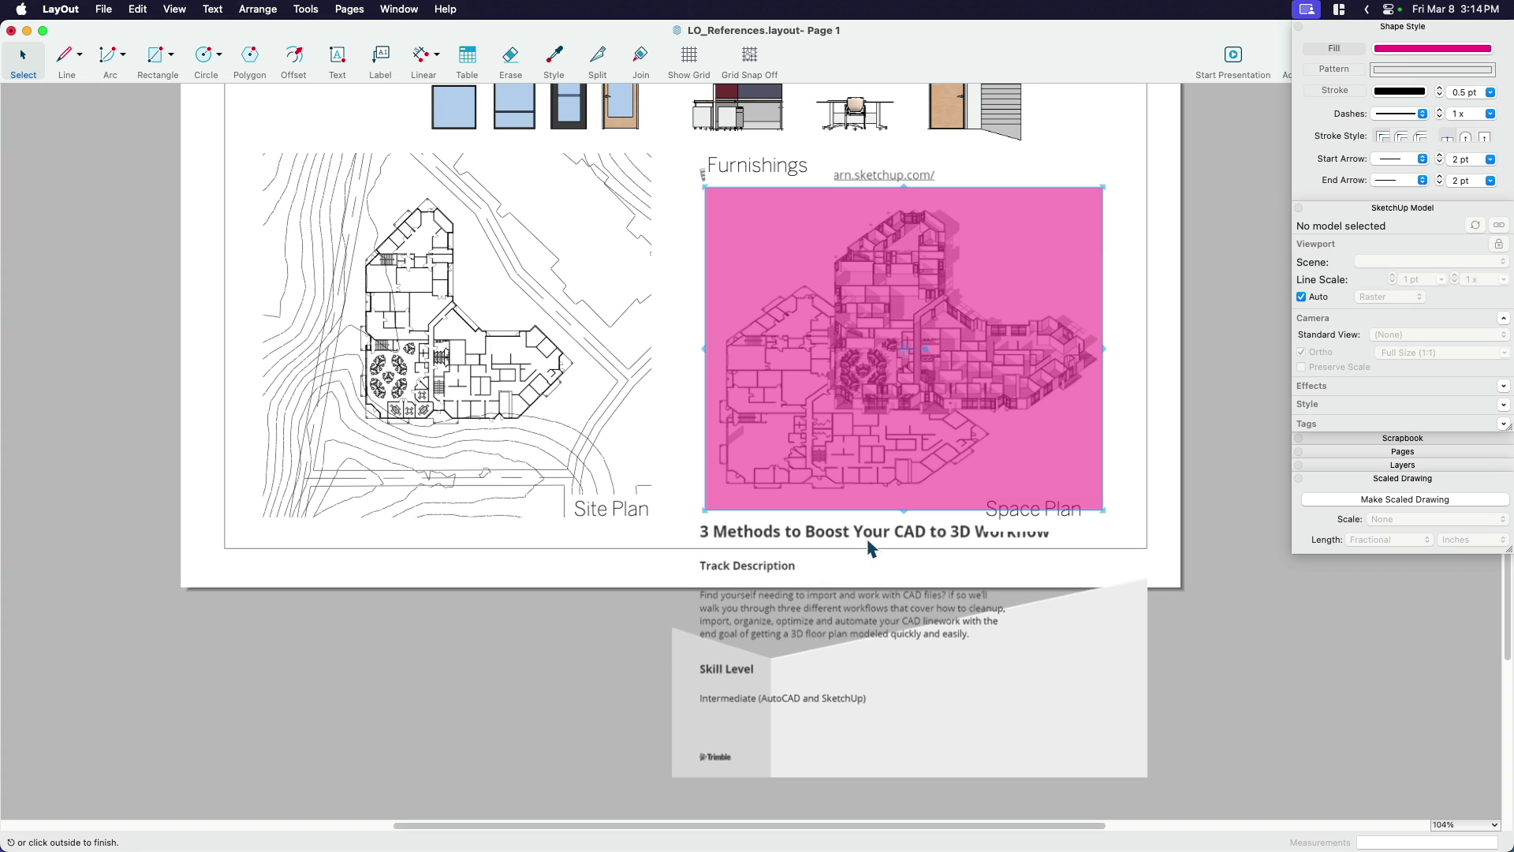
middle_drag(888, 477, 888, 515)
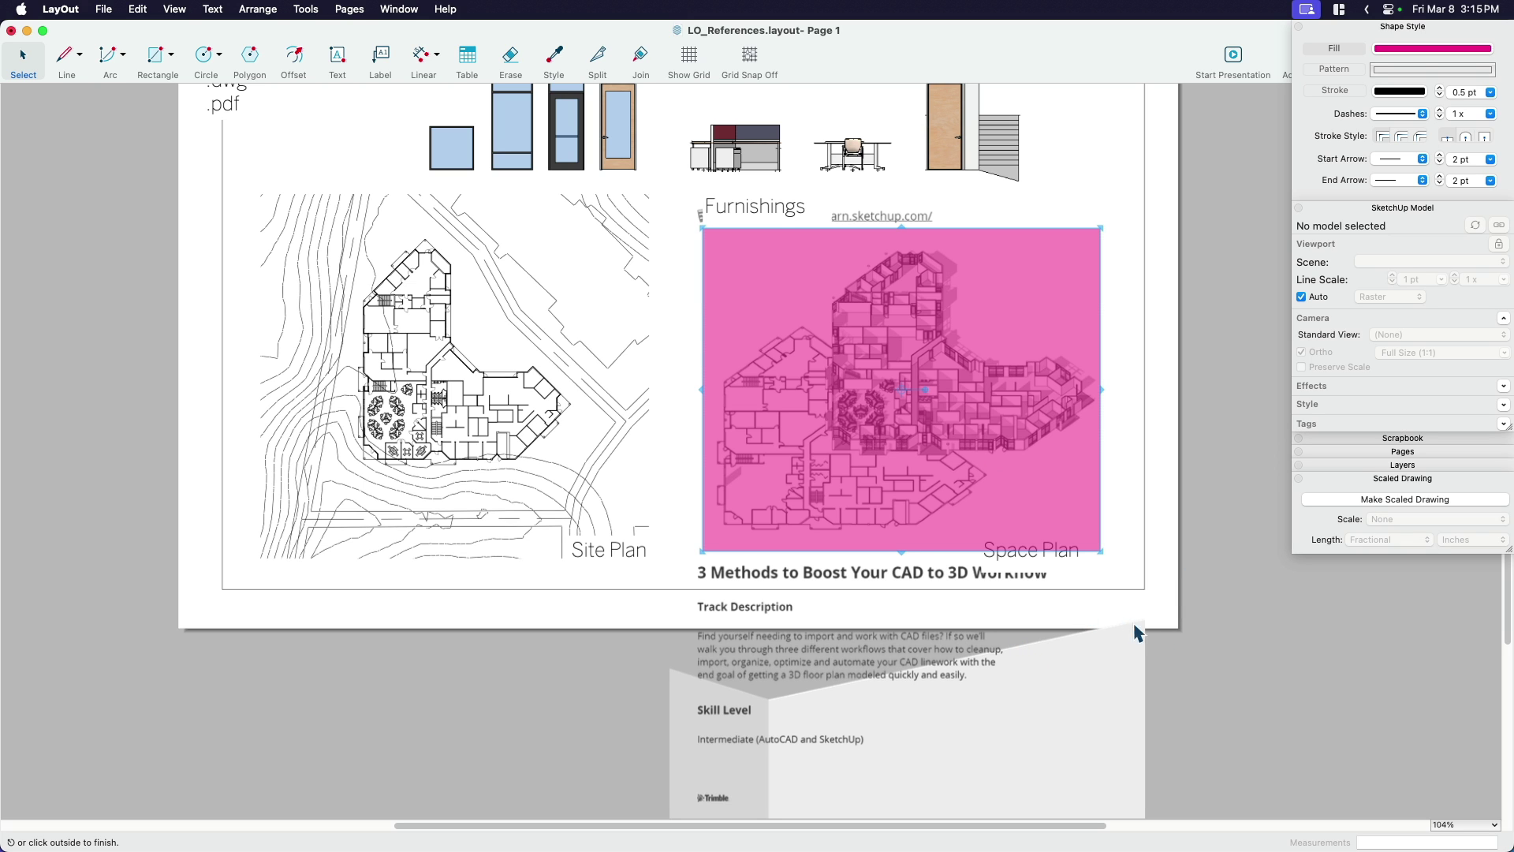
click(1178, 648)
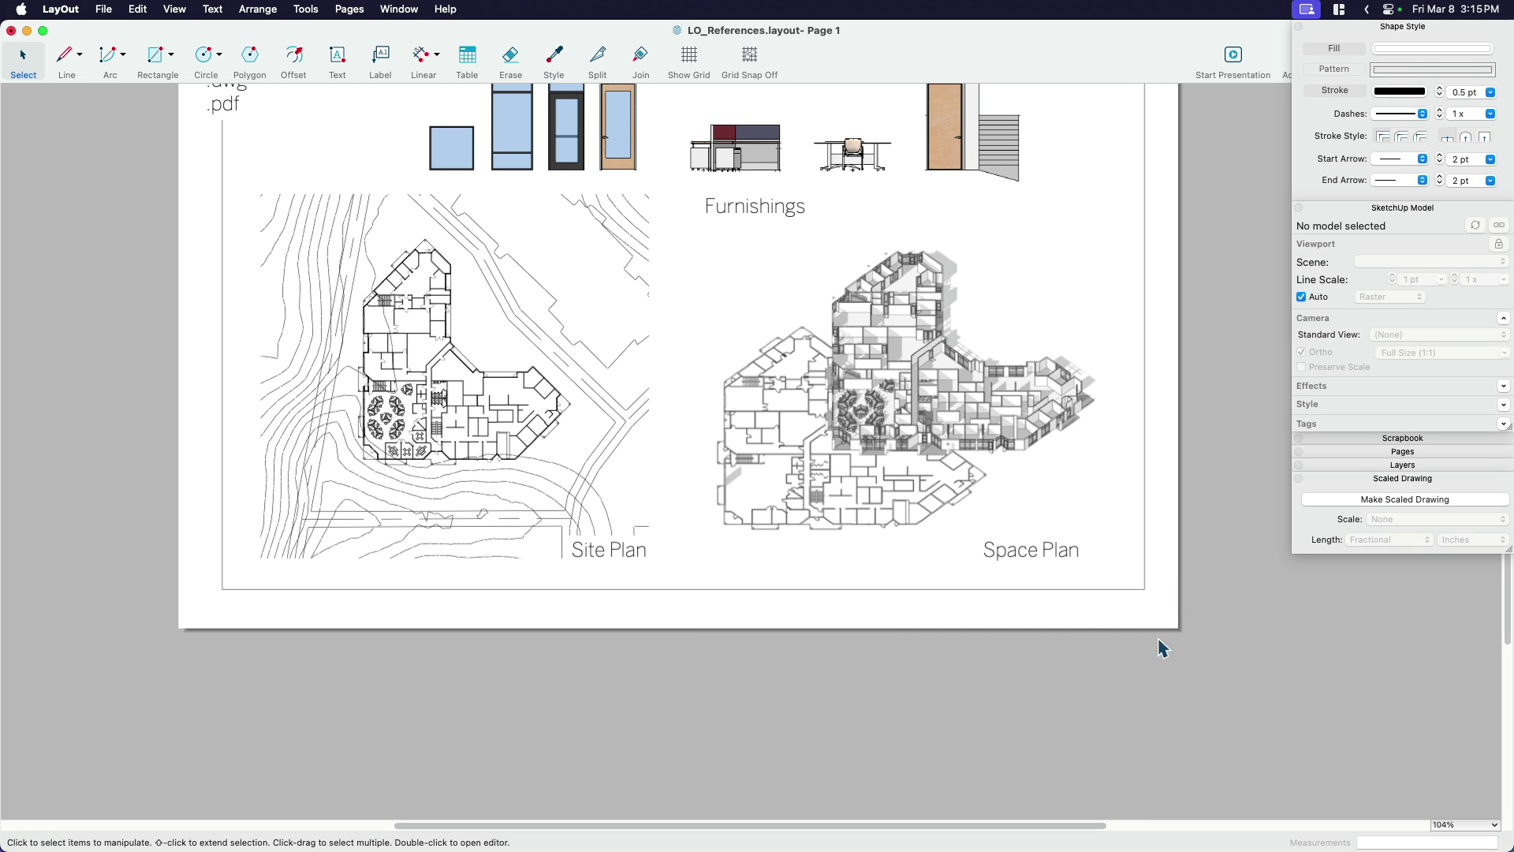
Fit the page, orbit the Furnishings model to an isometric view, then undo back to flat views
key(h)
key(super+shift+f)
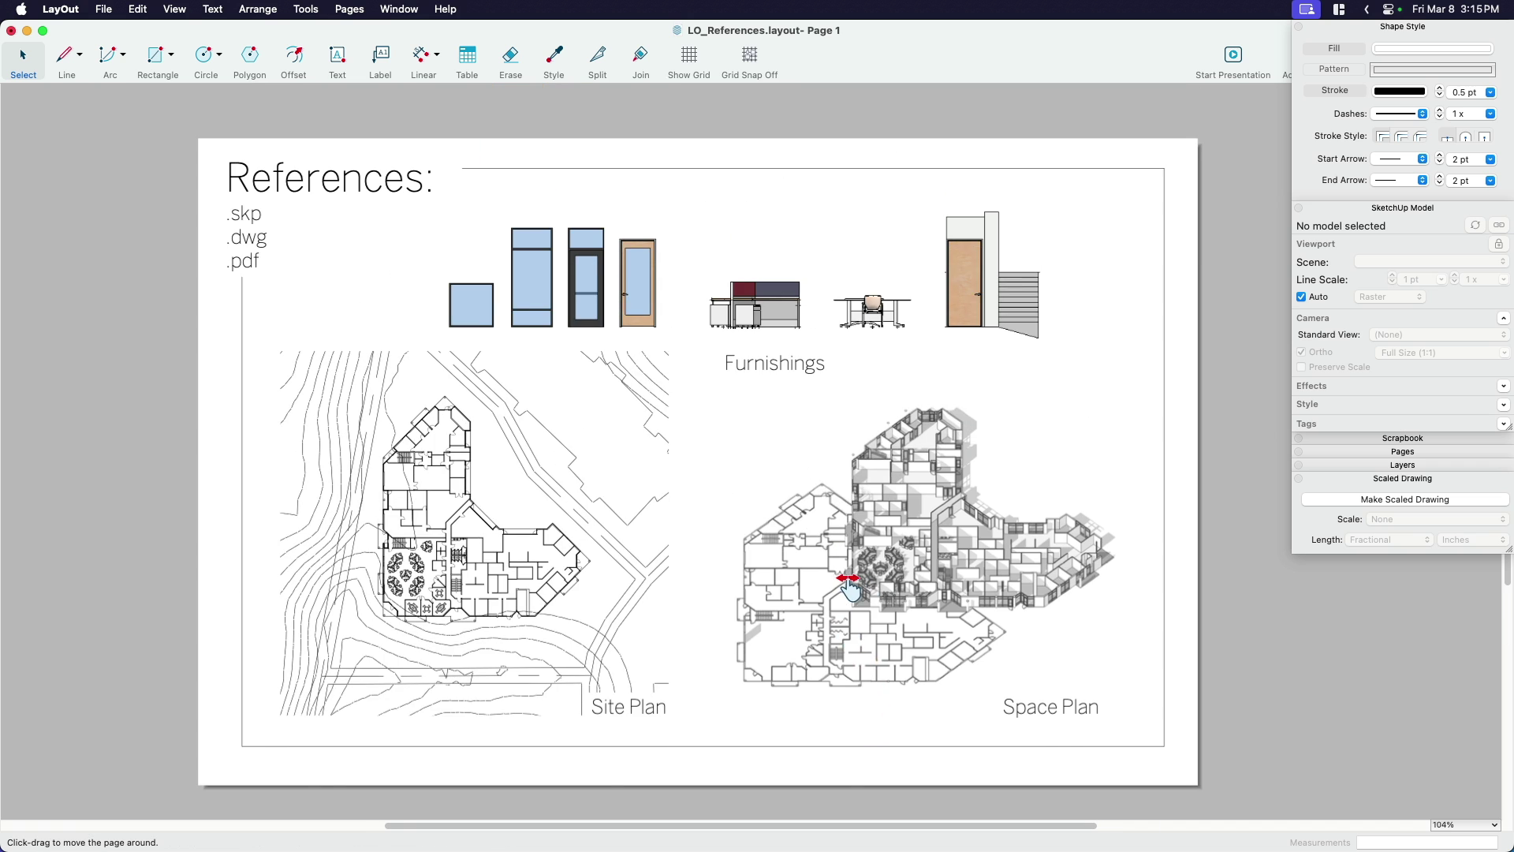
key(space)
click(726, 310)
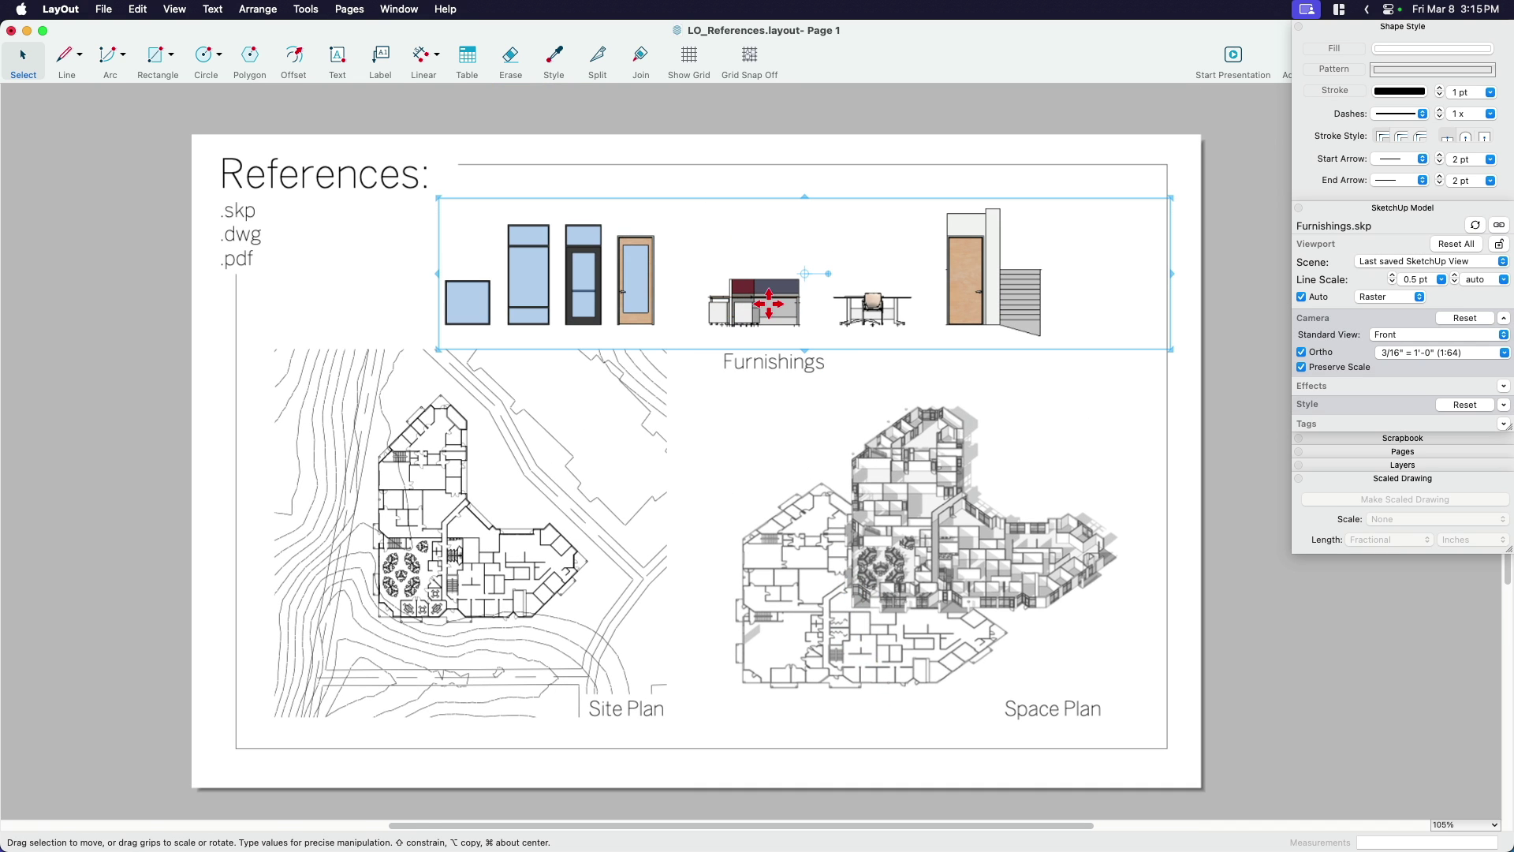
scroll(747, 300, up, 2)
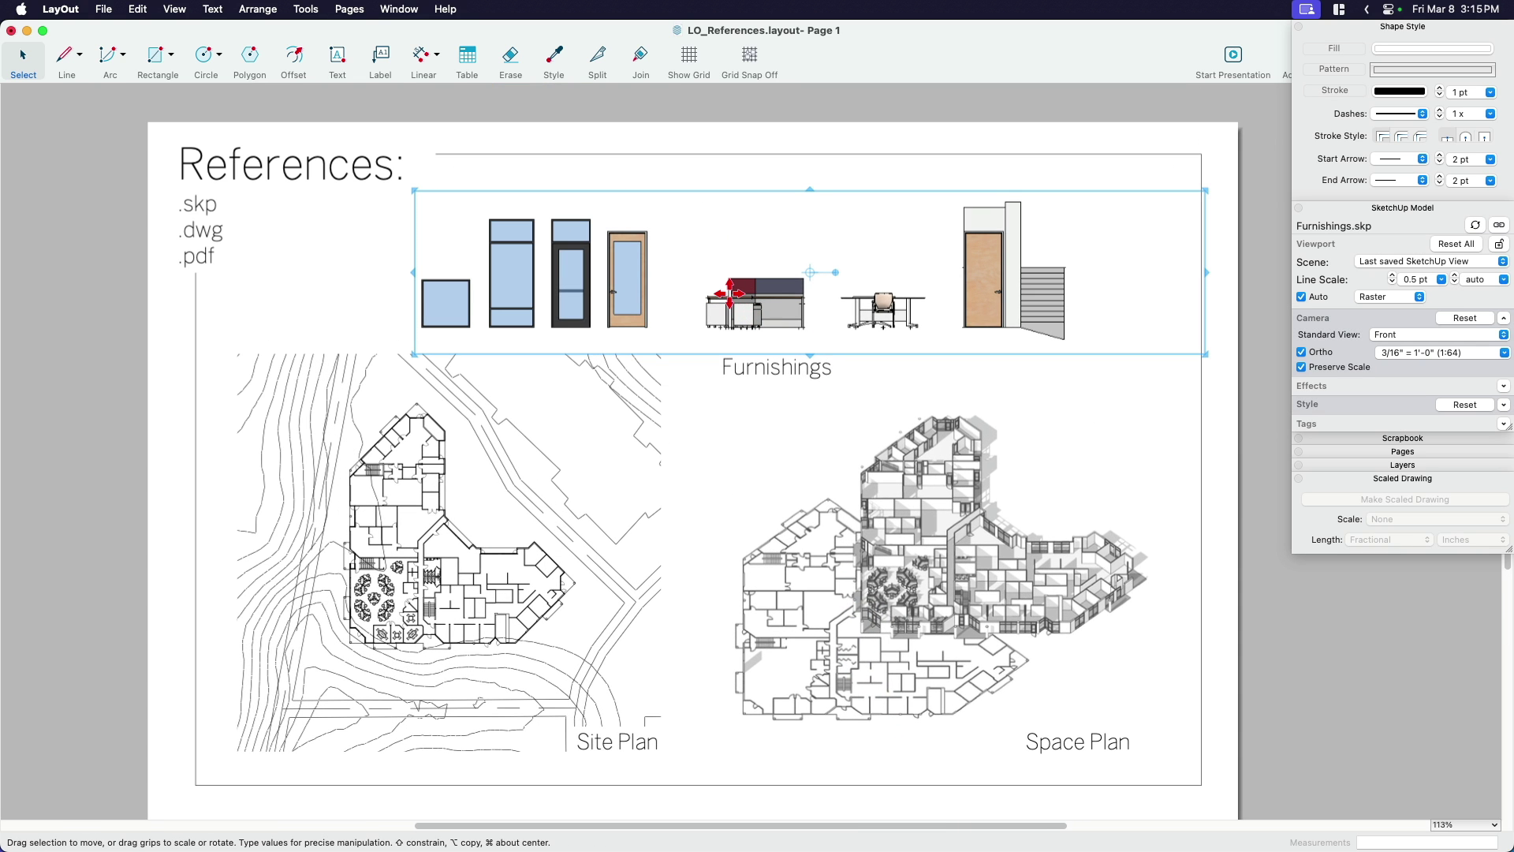
double_click(729, 293)
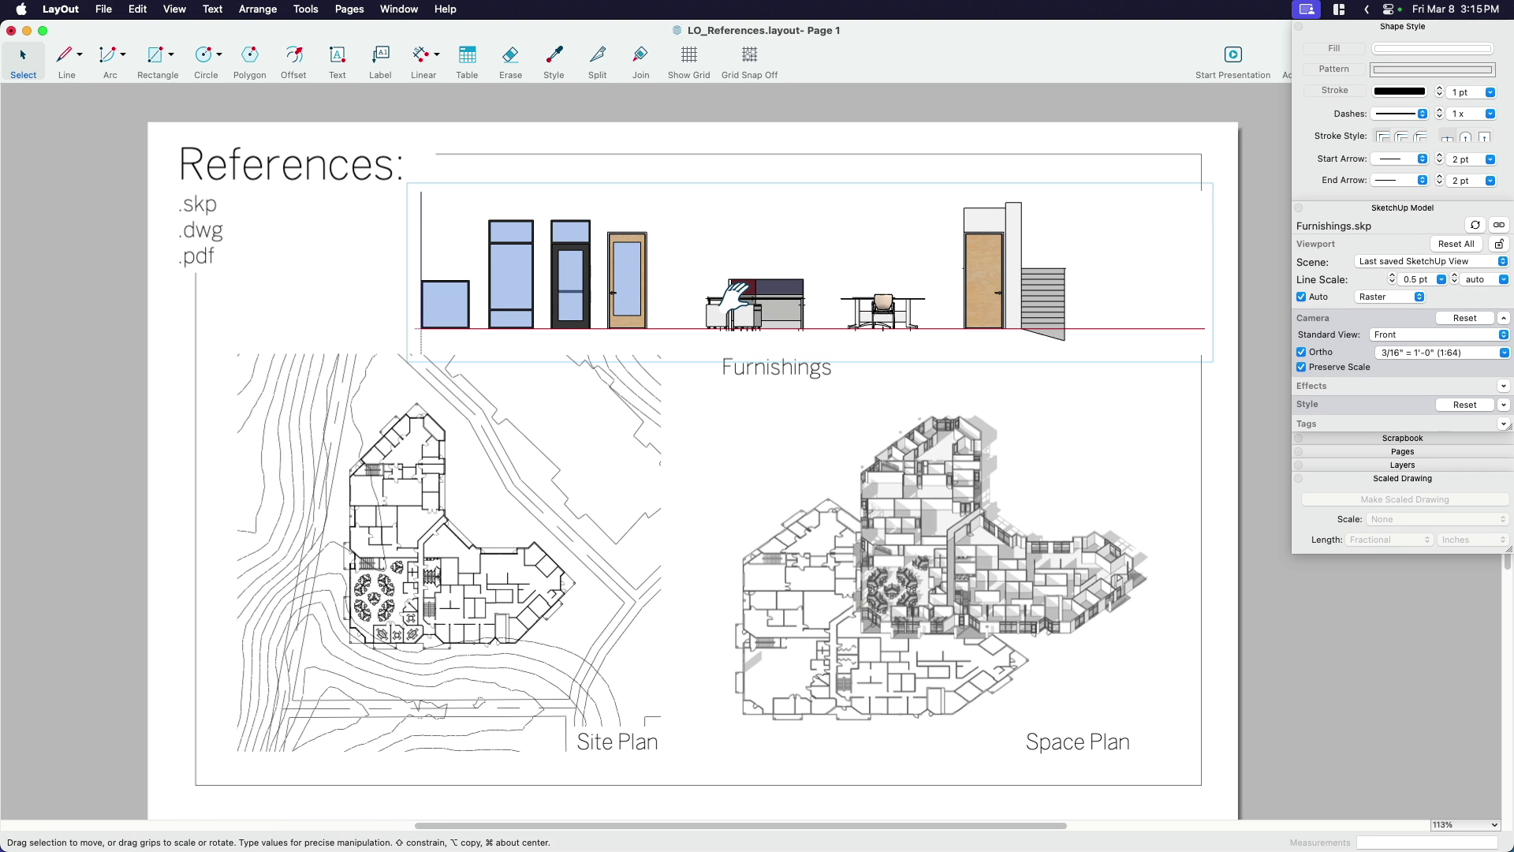
drag(698, 294, 769, 365)
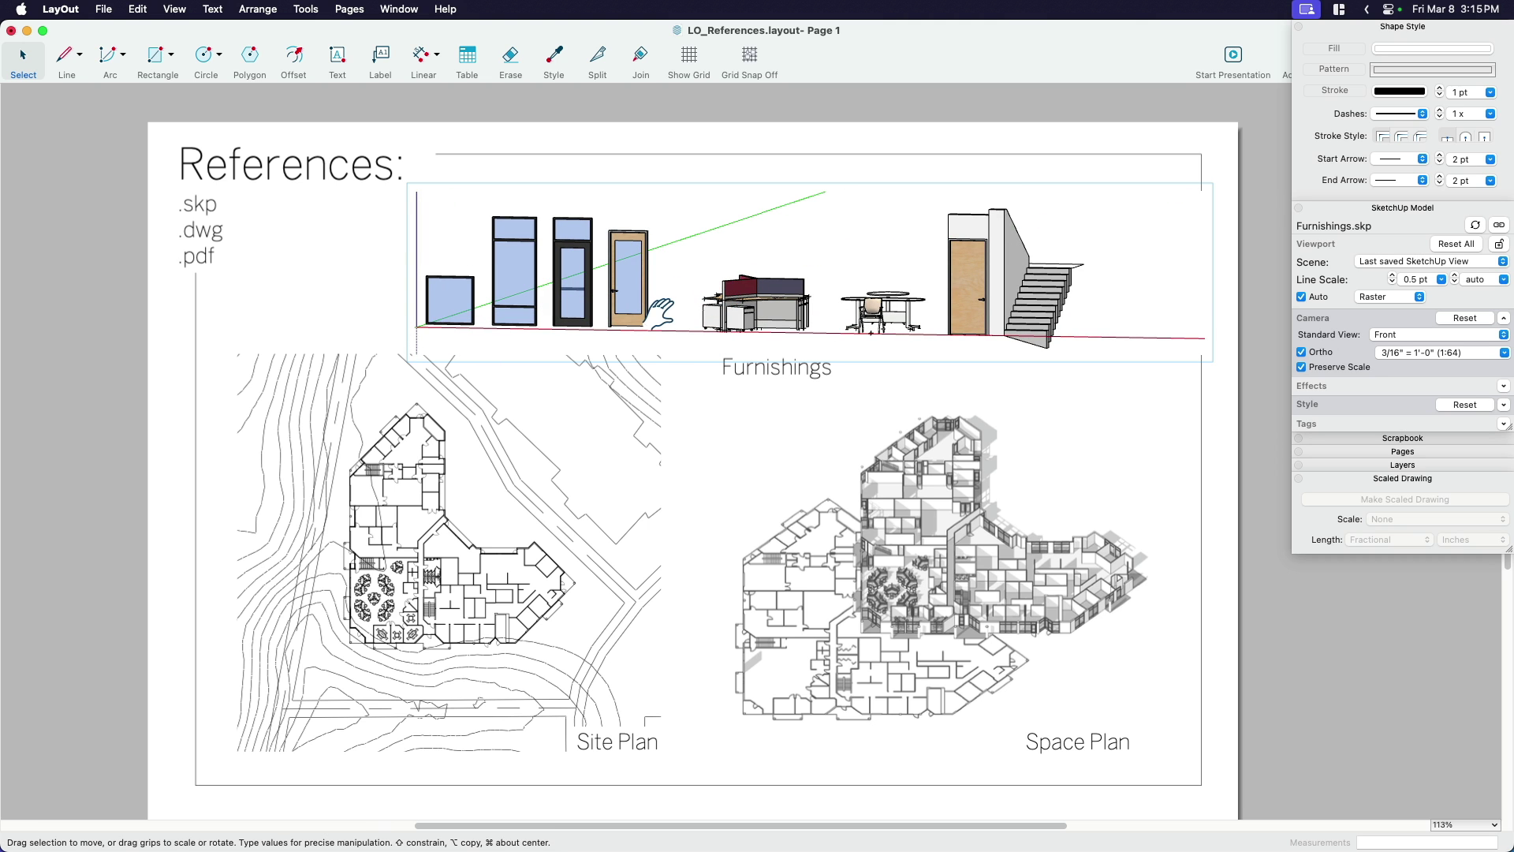
drag(720, 221, 640, 274)
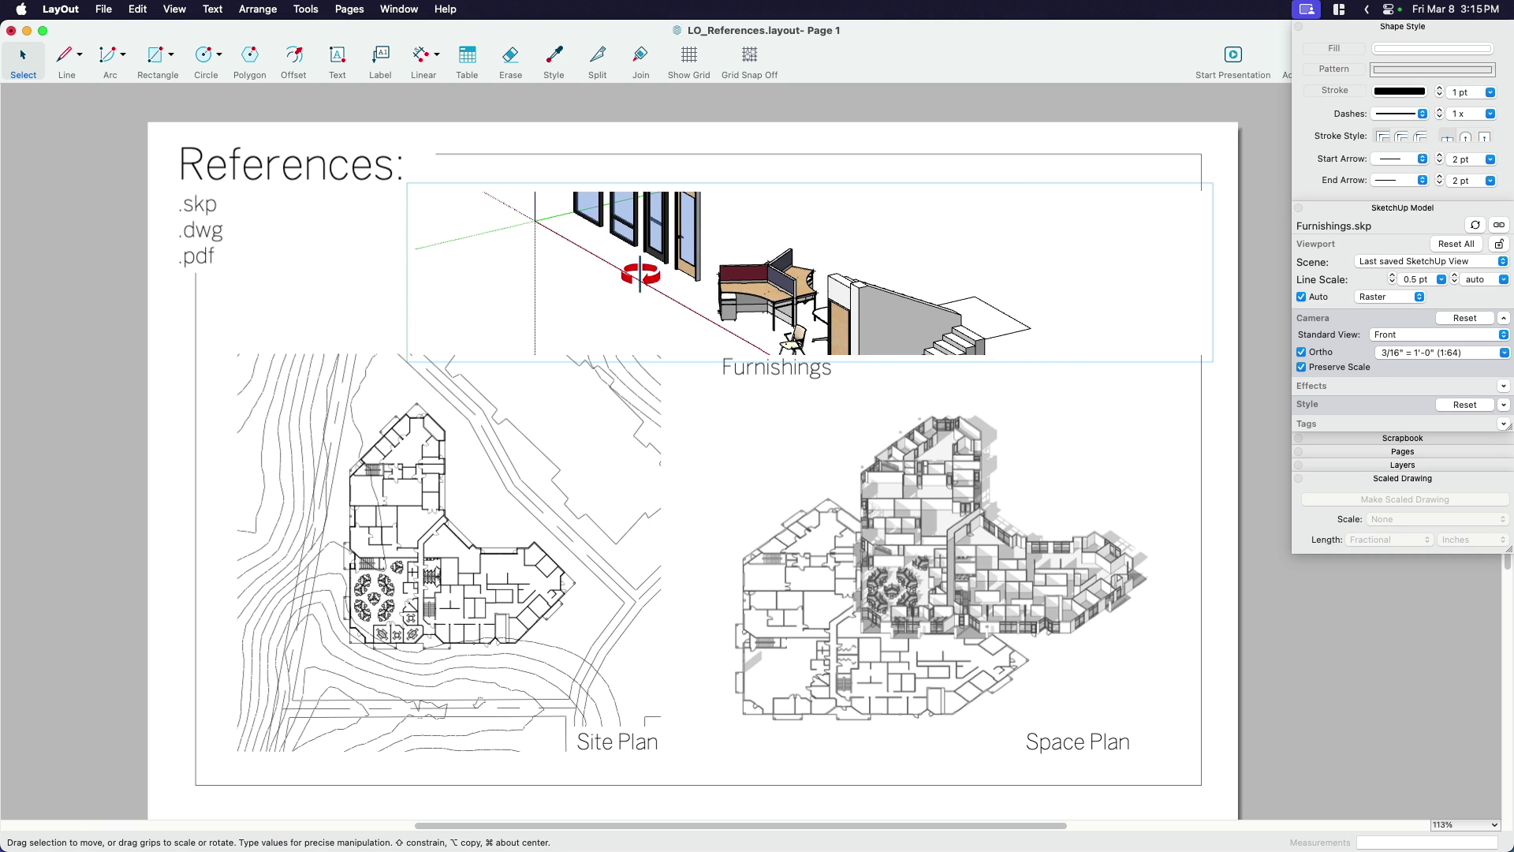
click(756, 406)
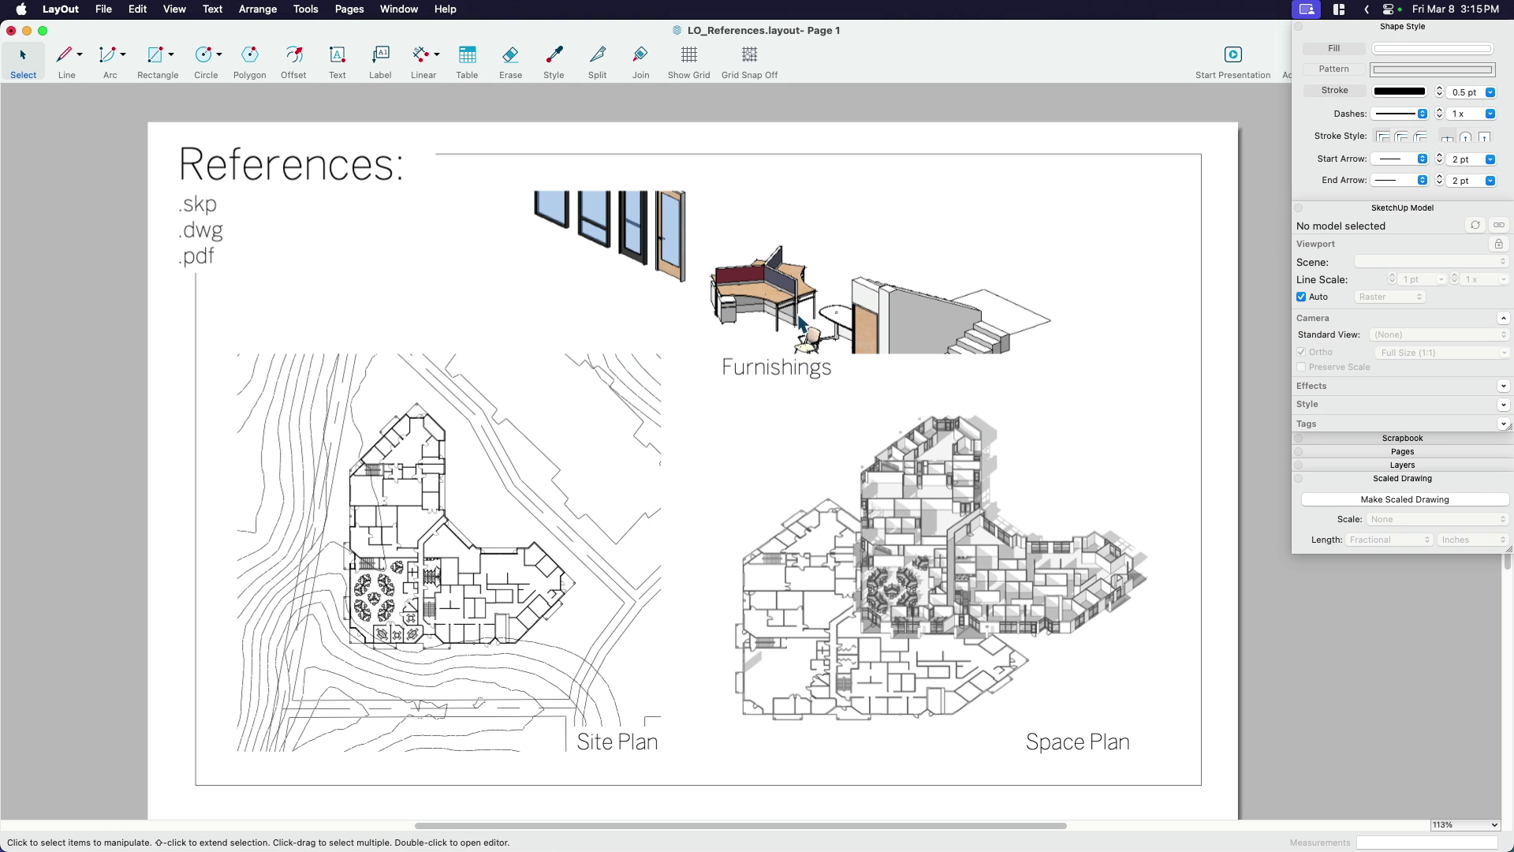
key(super+z)
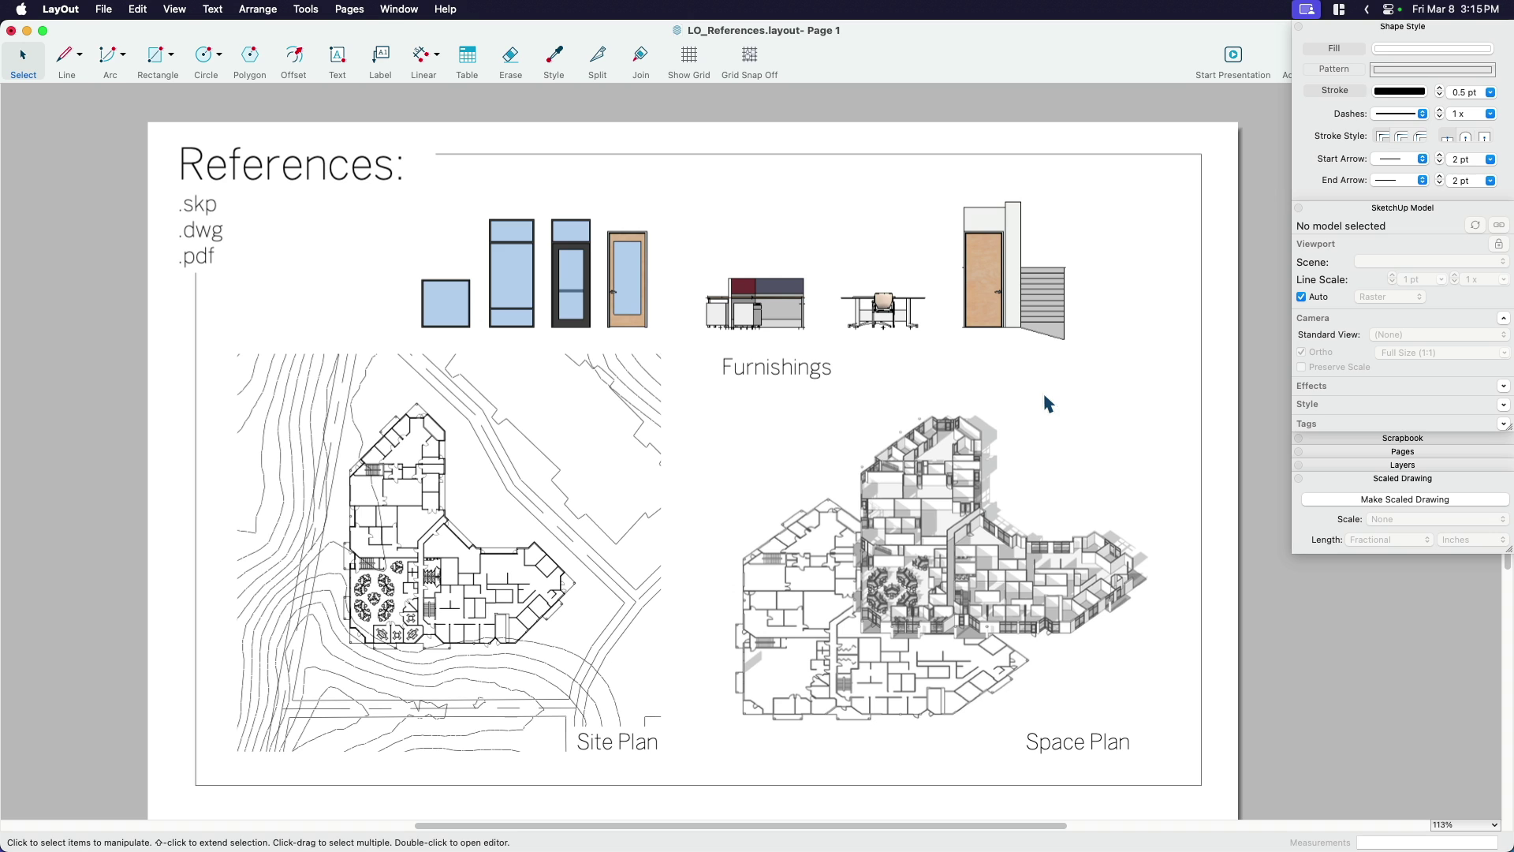
Open Document Setup on the References page and move the dialog off the drawings
scroll(1055, 453, down, 2)
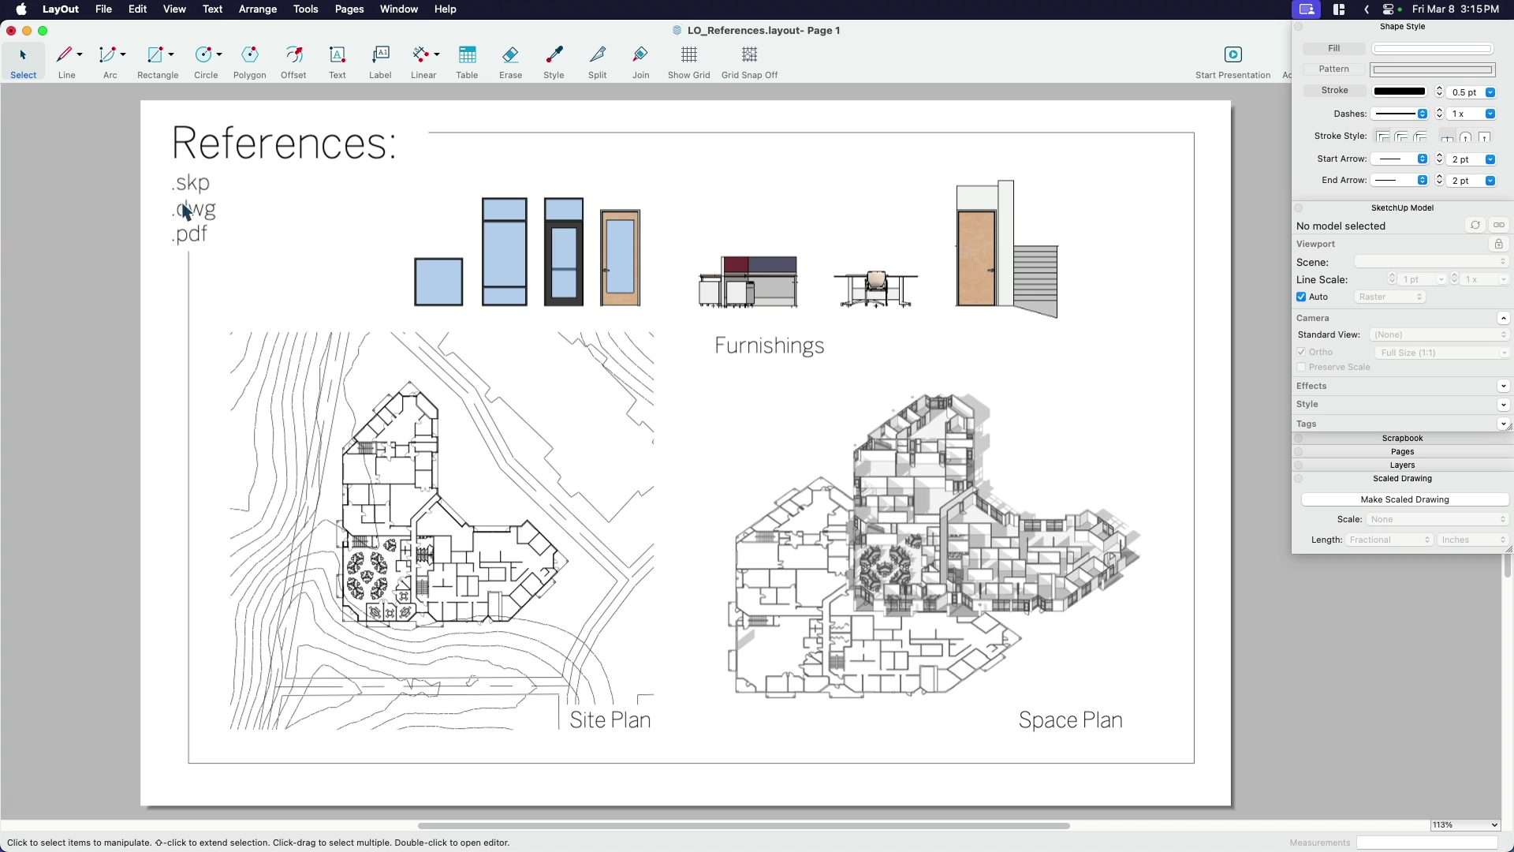
click(110, 11)
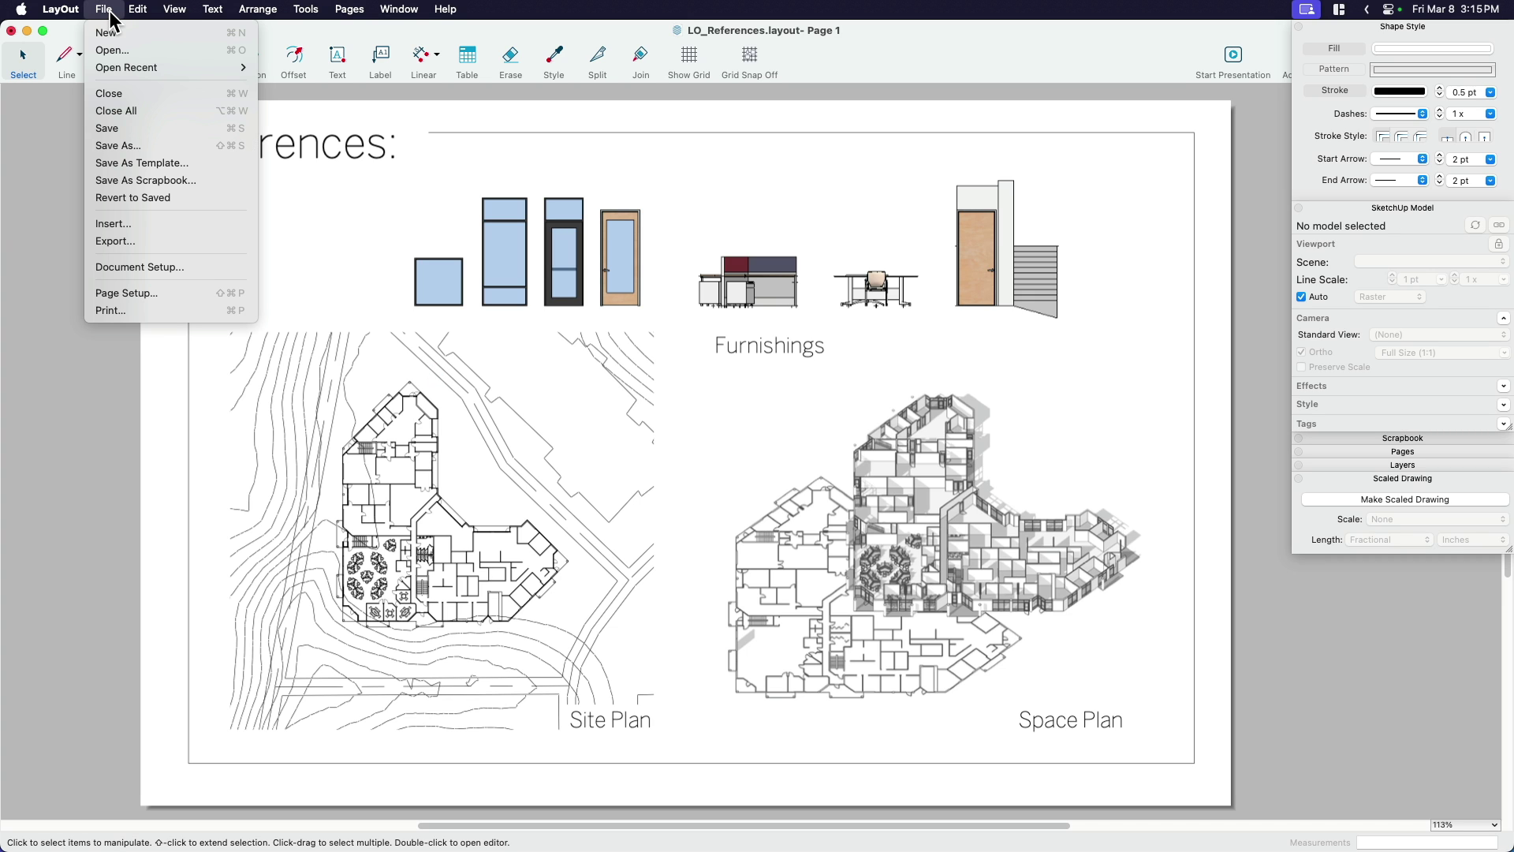
click(137, 267)
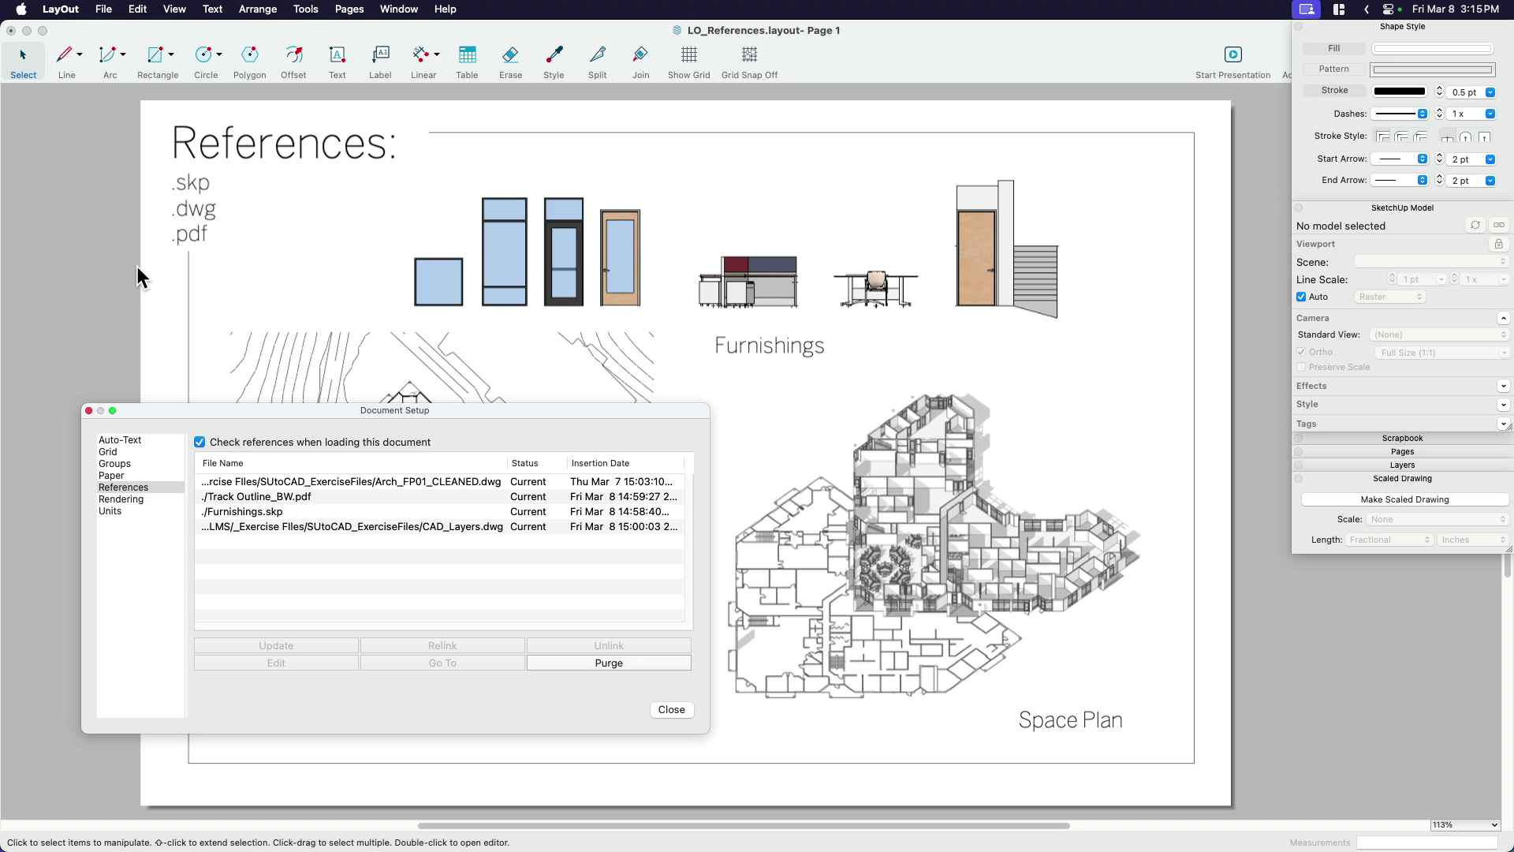
drag(227, 410, 211, 351)
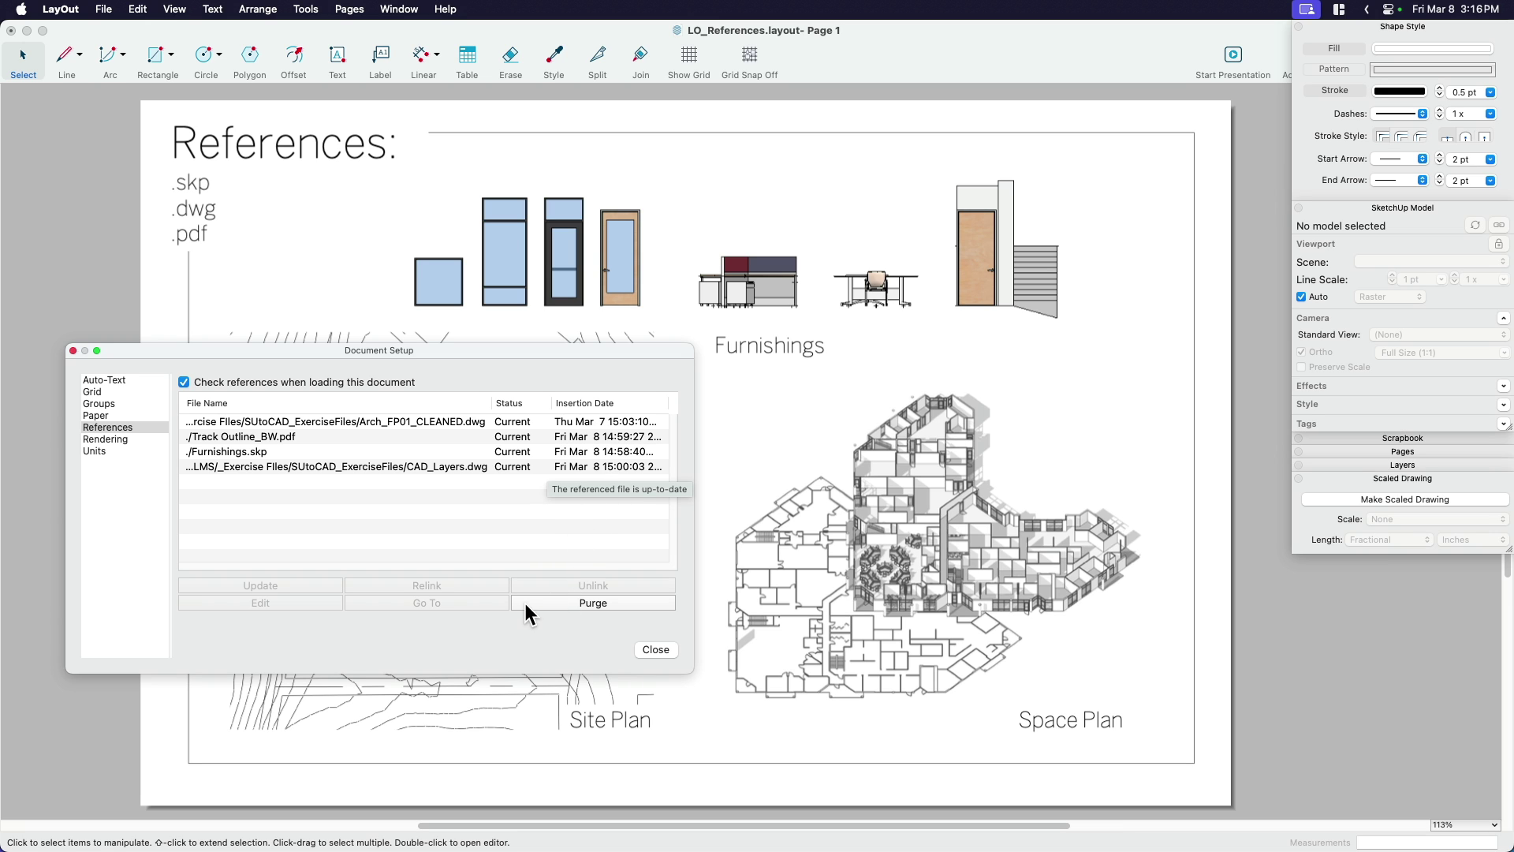
Select each reference in turn: Arch_FP01_CLEANED.dwg, Track Outline_BW.pdf, Furnishings.skp, CAD_Layers.dwg. Reposition the dialog
click(308, 422)
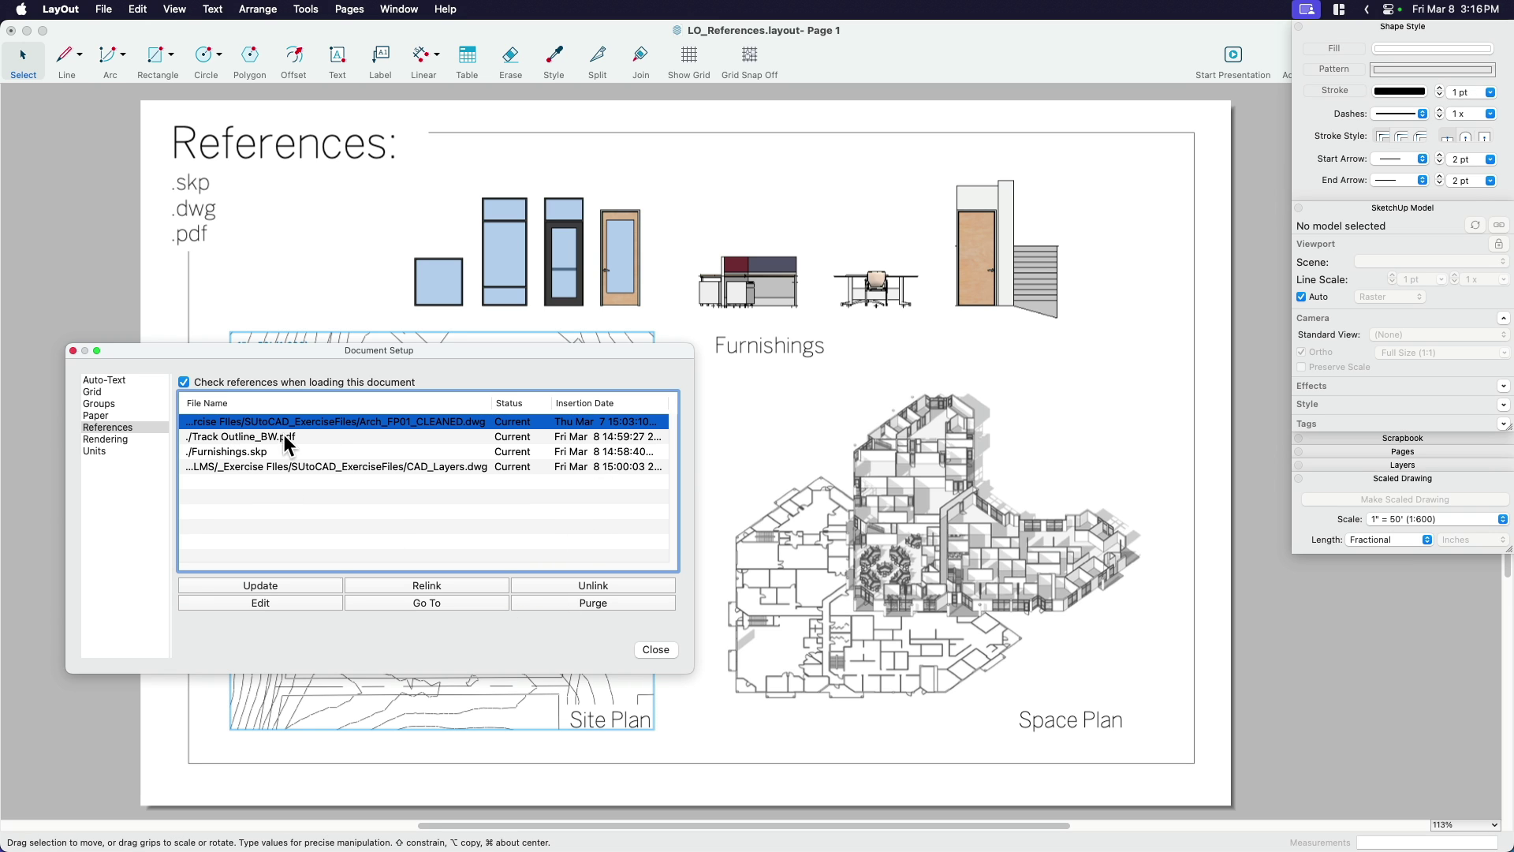
click(264, 437)
drag(319, 350, 287, 107)
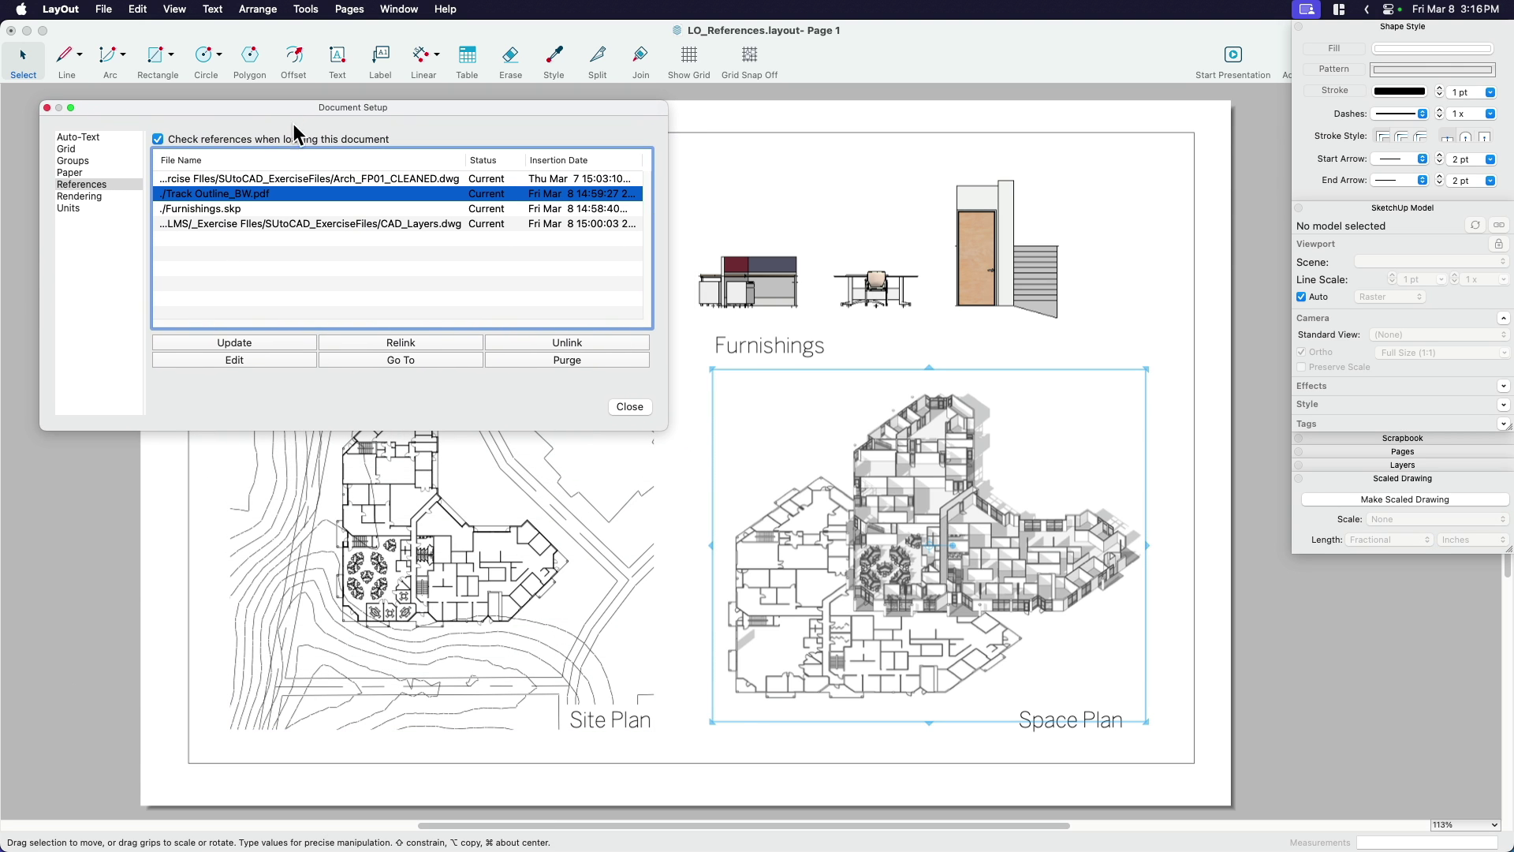
click(292, 180)
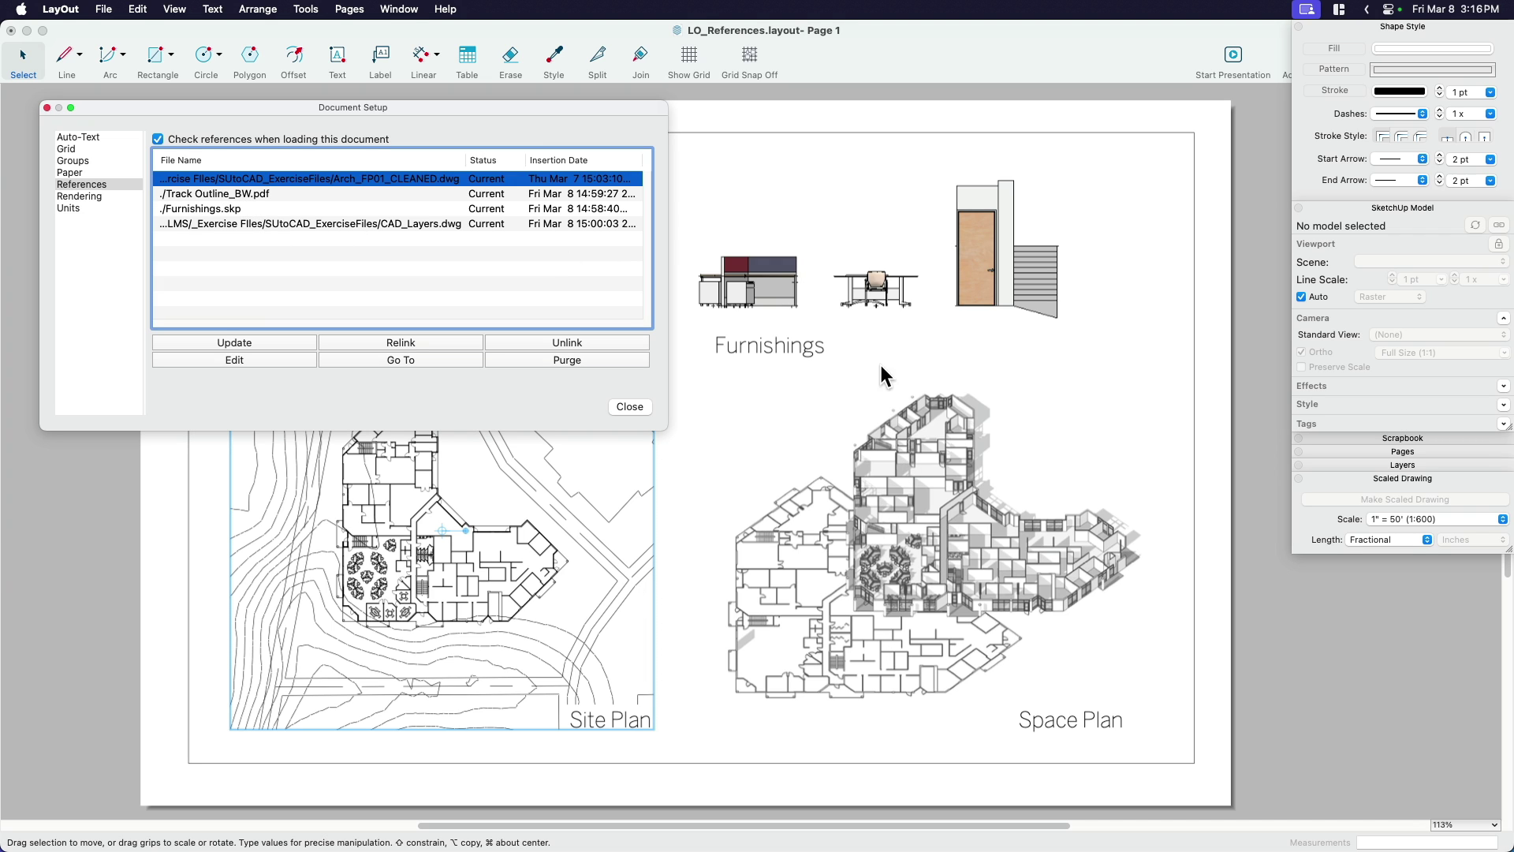
click(227, 195)
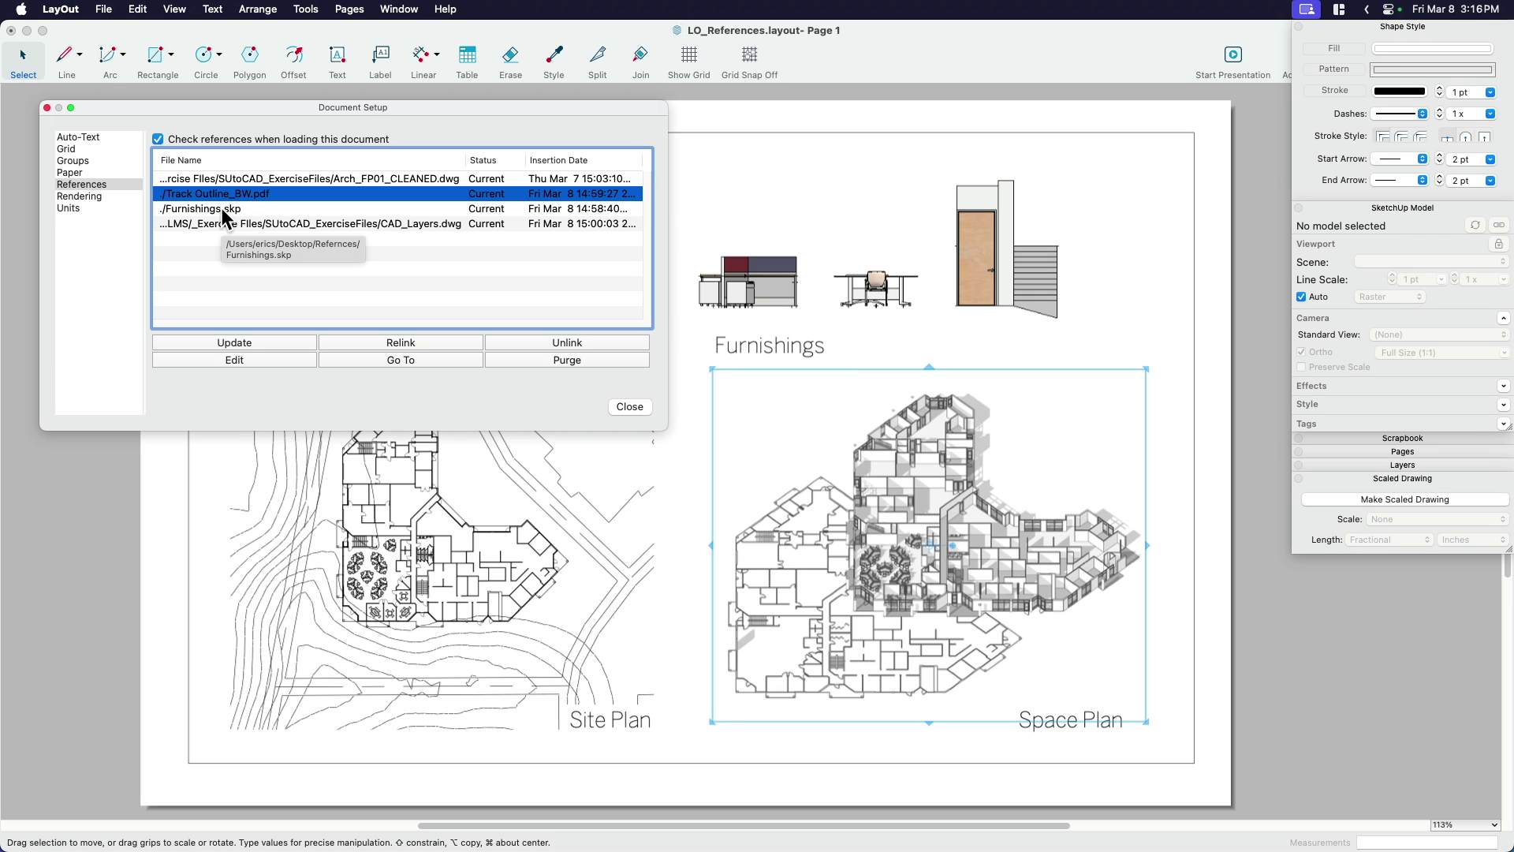
click(223, 210)
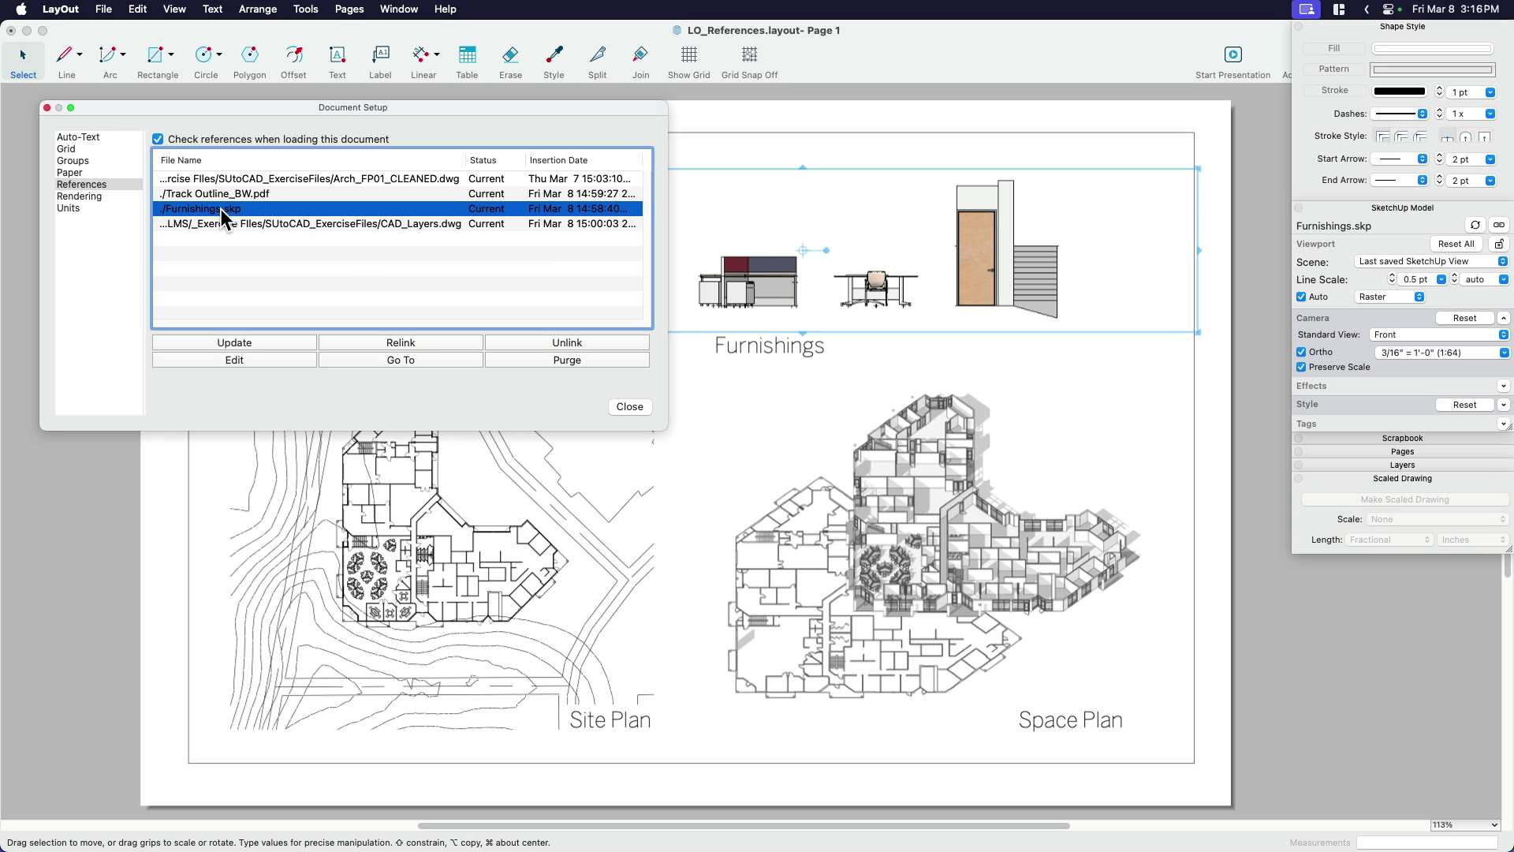
click(221, 196)
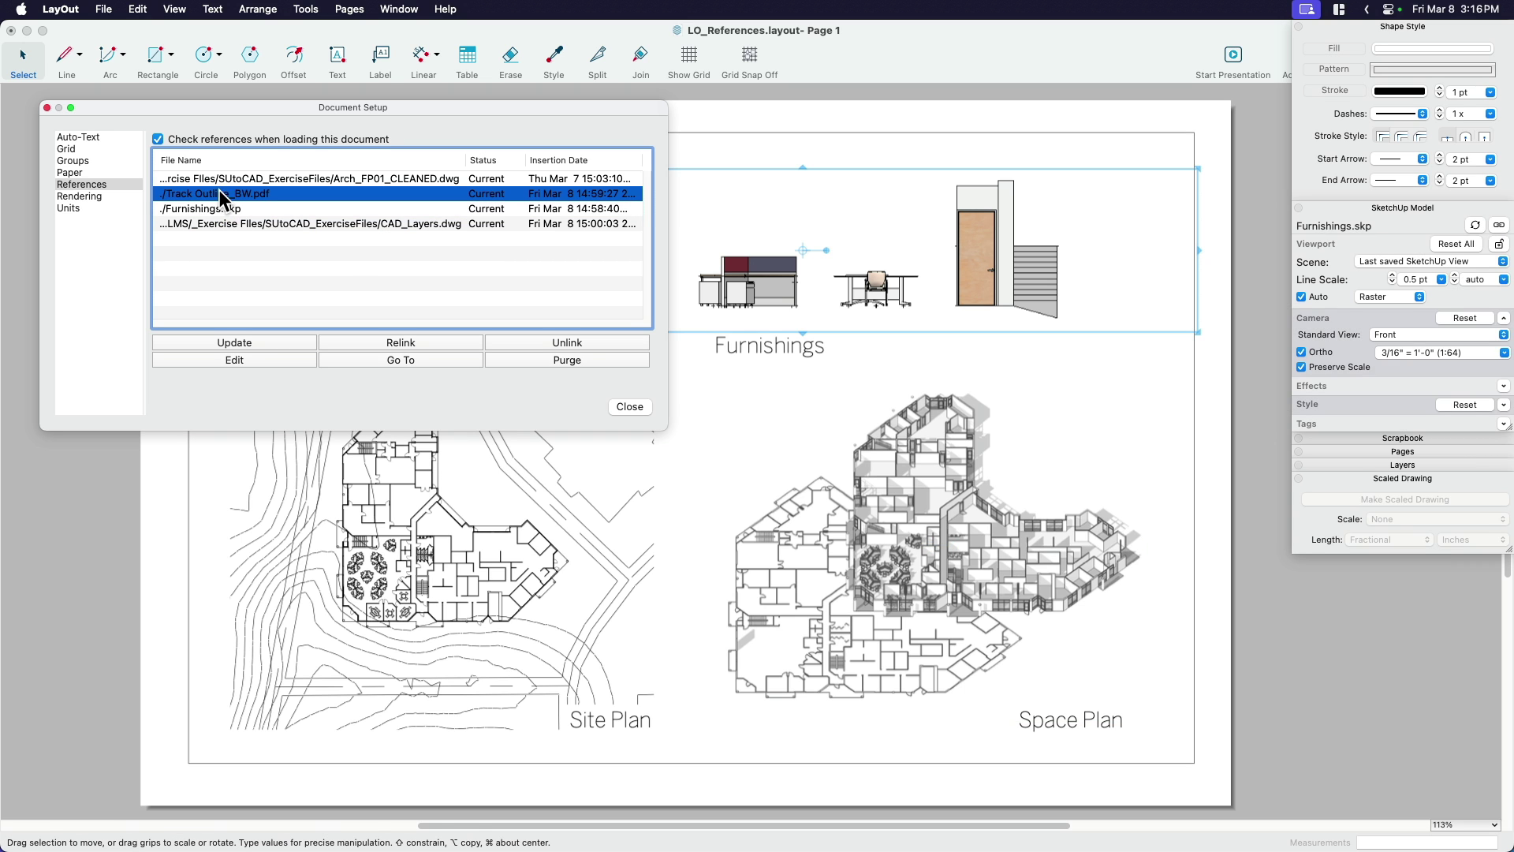
click(221, 179)
click(216, 205)
click(218, 221)
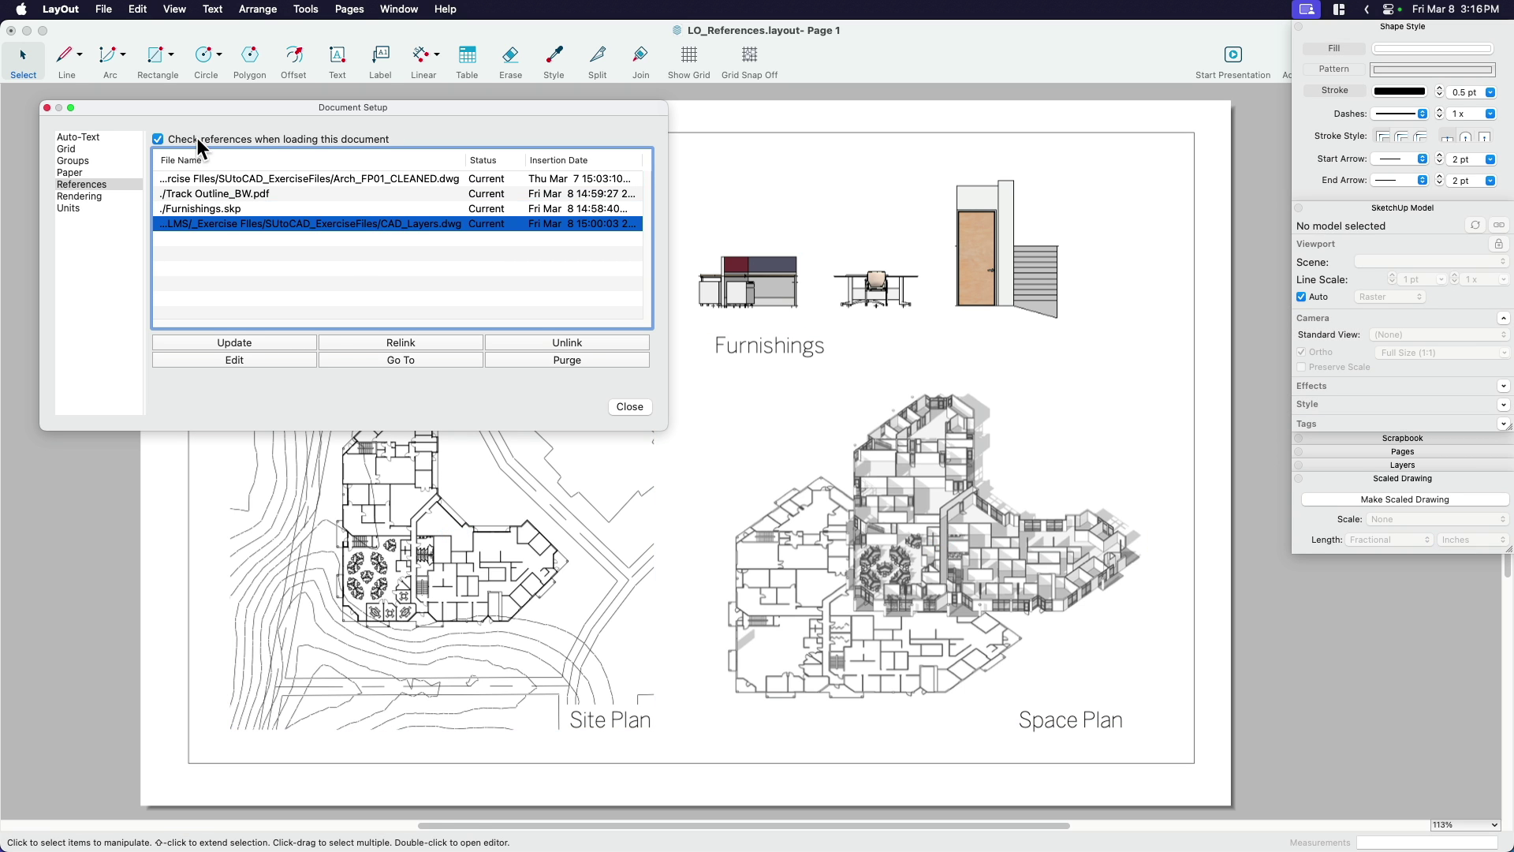
drag(178, 108, 183, 164)
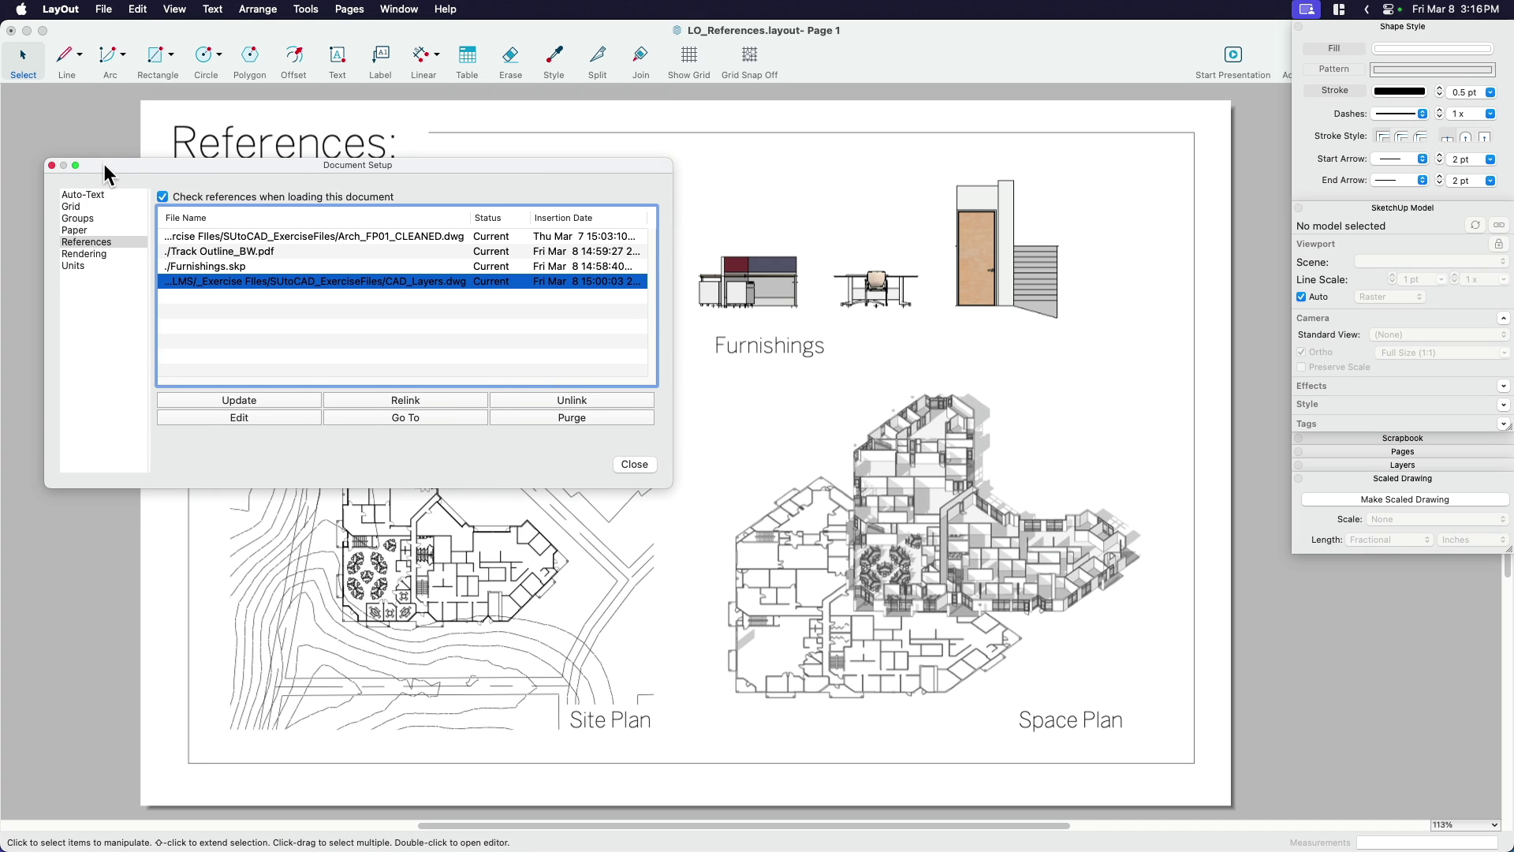
drag(104, 164, 105, 175)
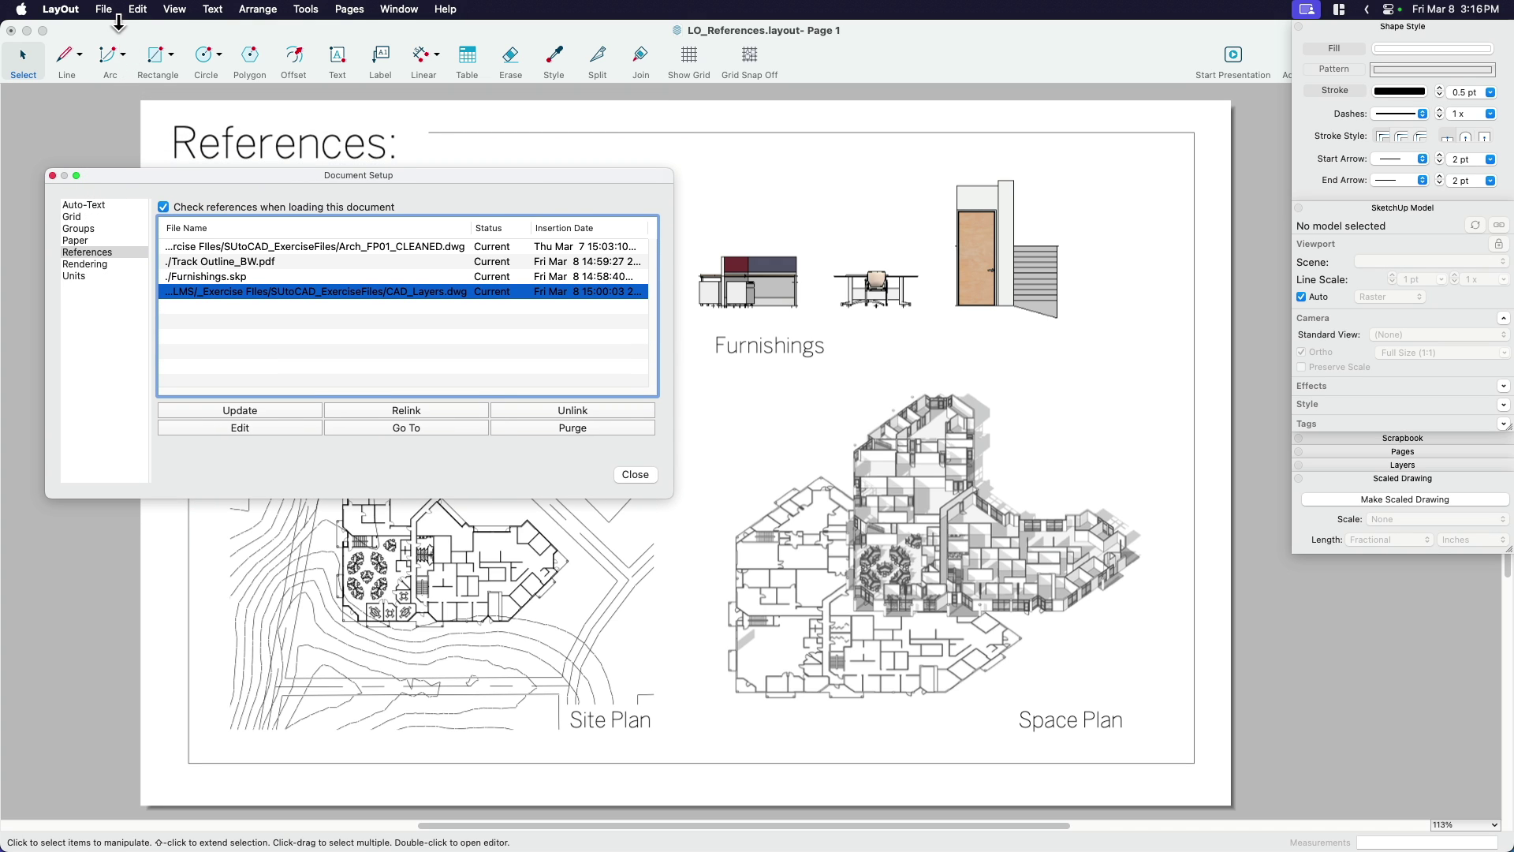
View the Auto-Text, Grid and Paper pages, return to References, and close Document Setup
click(104, 8)
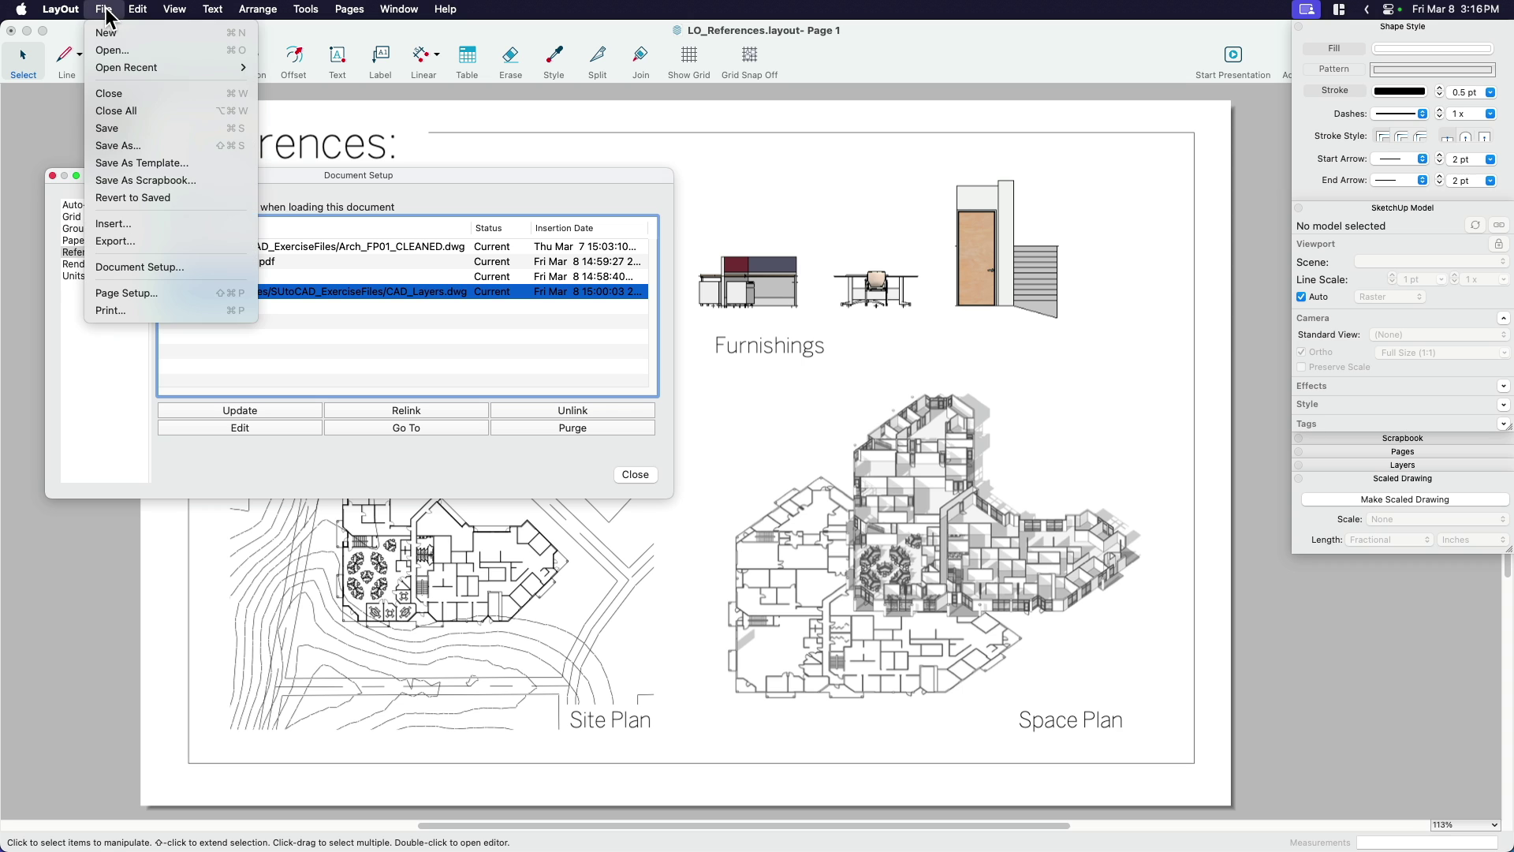
click(87, 254)
click(87, 208)
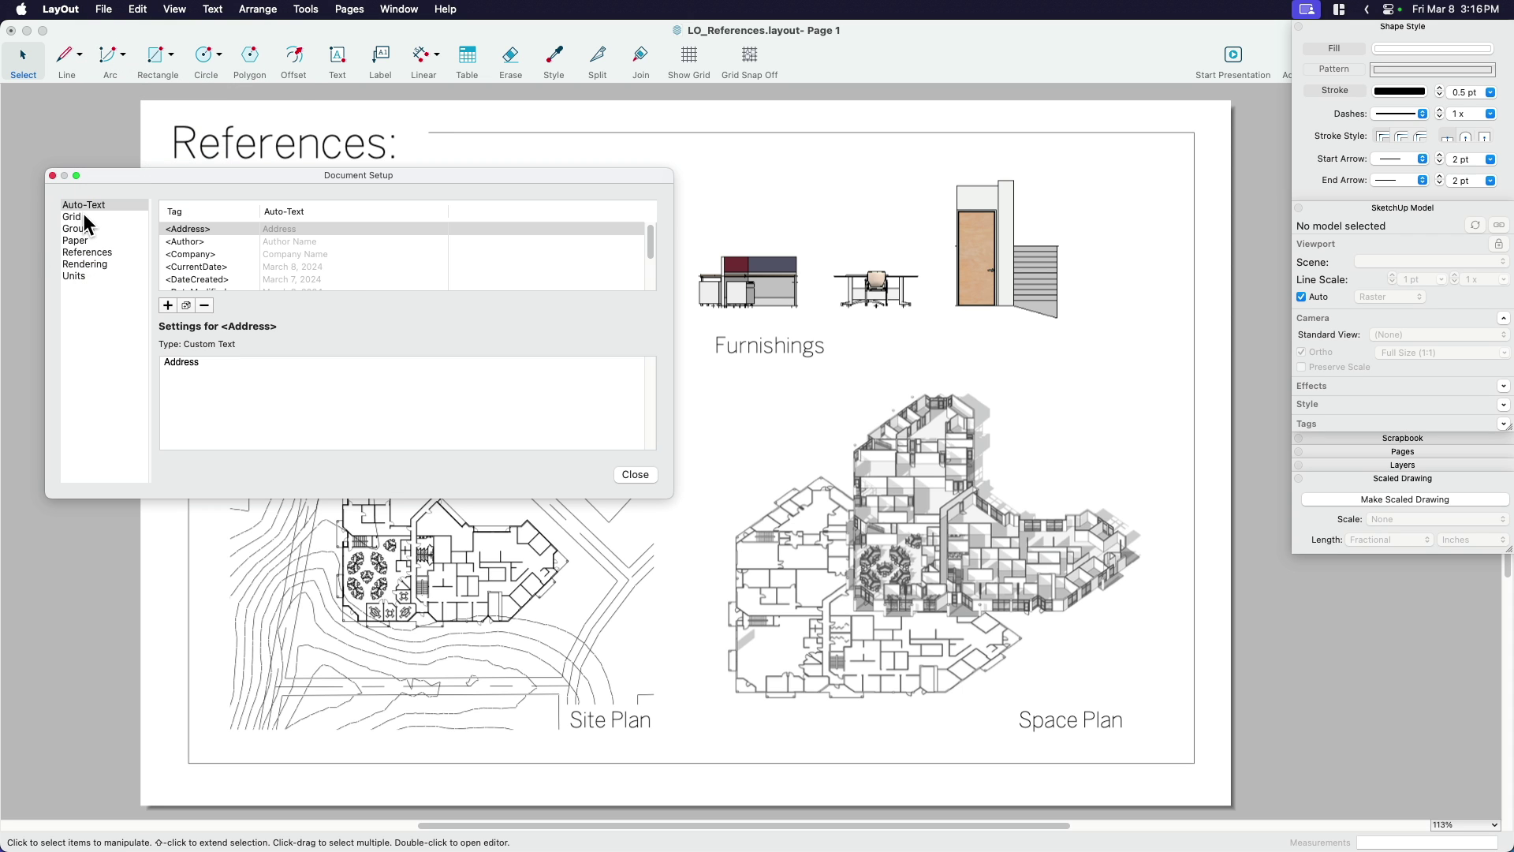
click(83, 216)
click(88, 241)
click(91, 252)
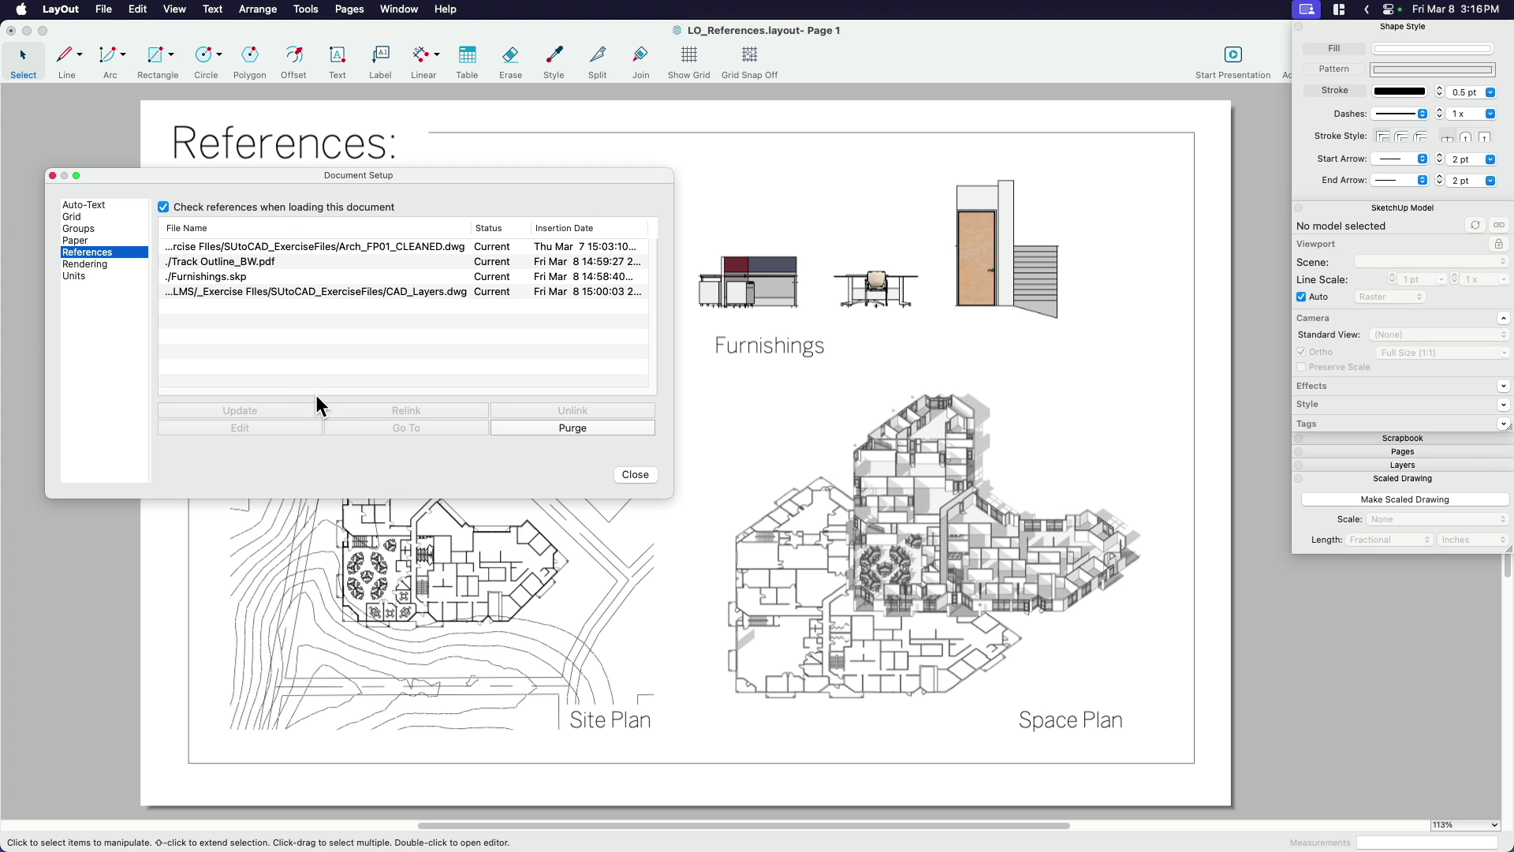
click(634, 474)
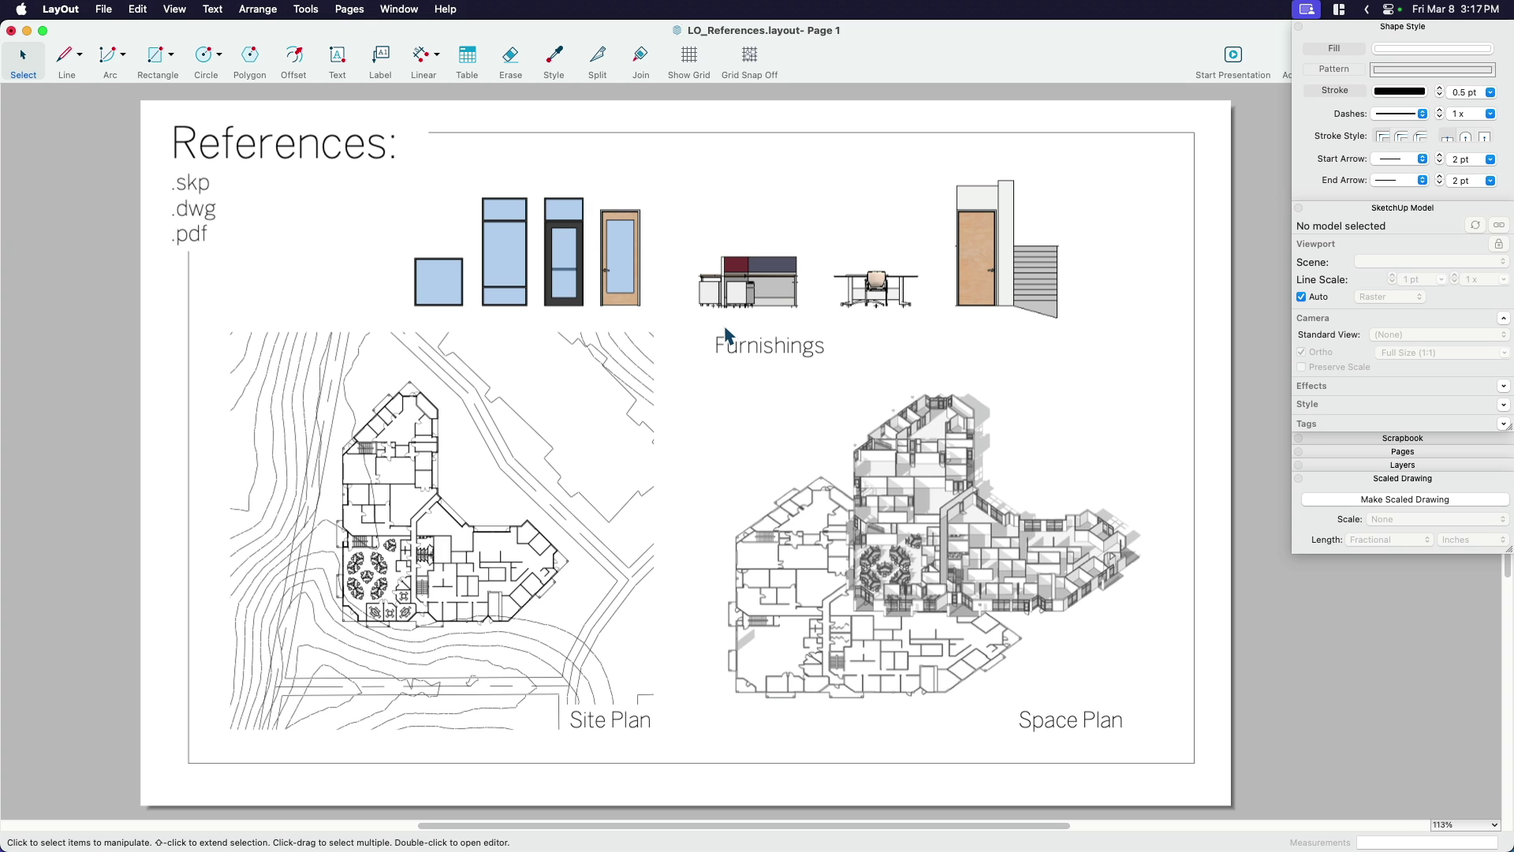
click(777, 277)
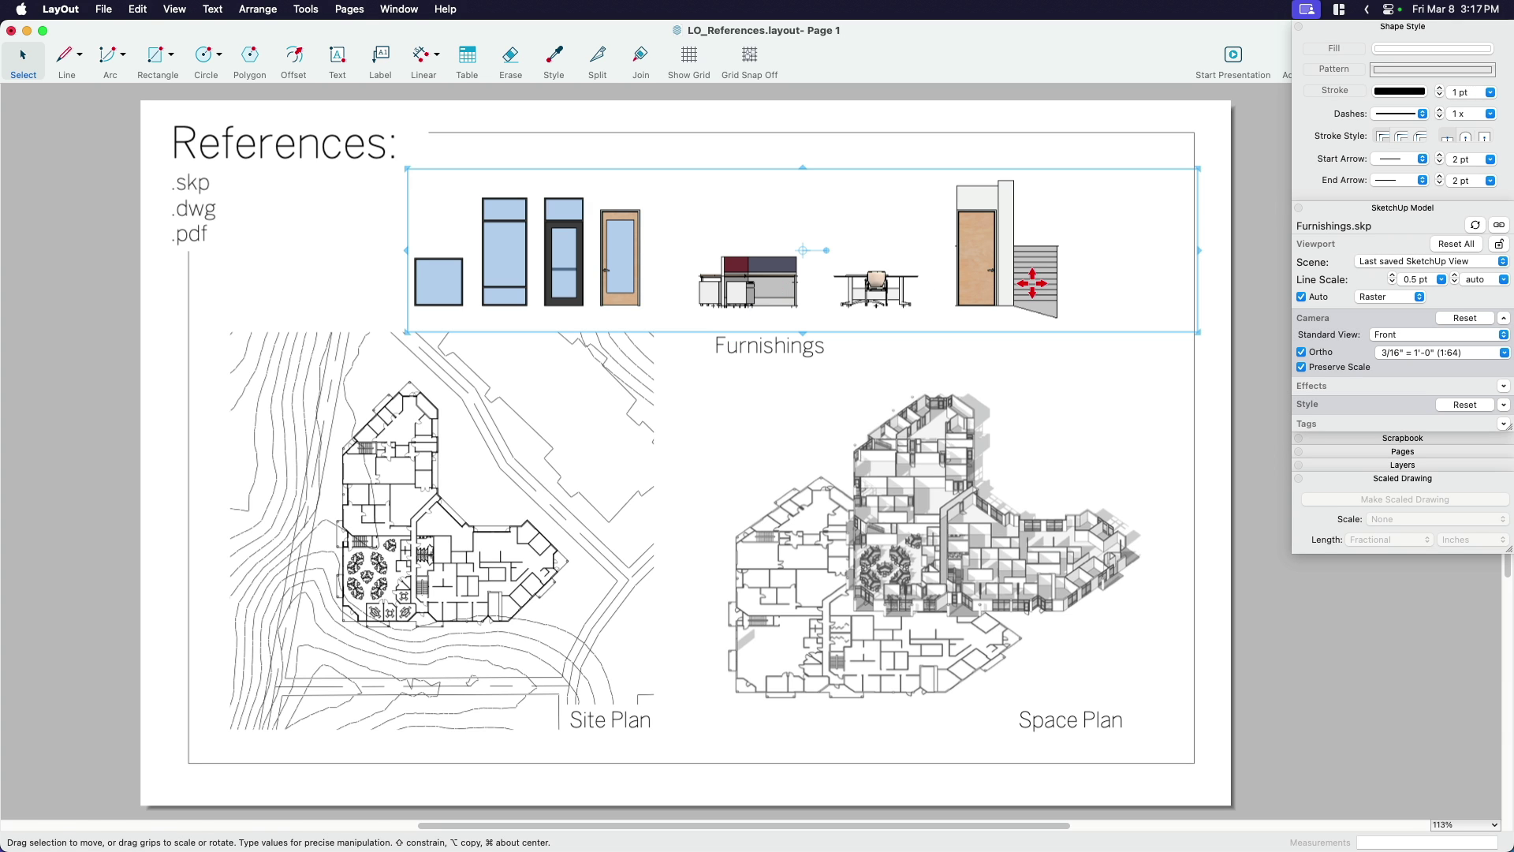
click(1118, 330)
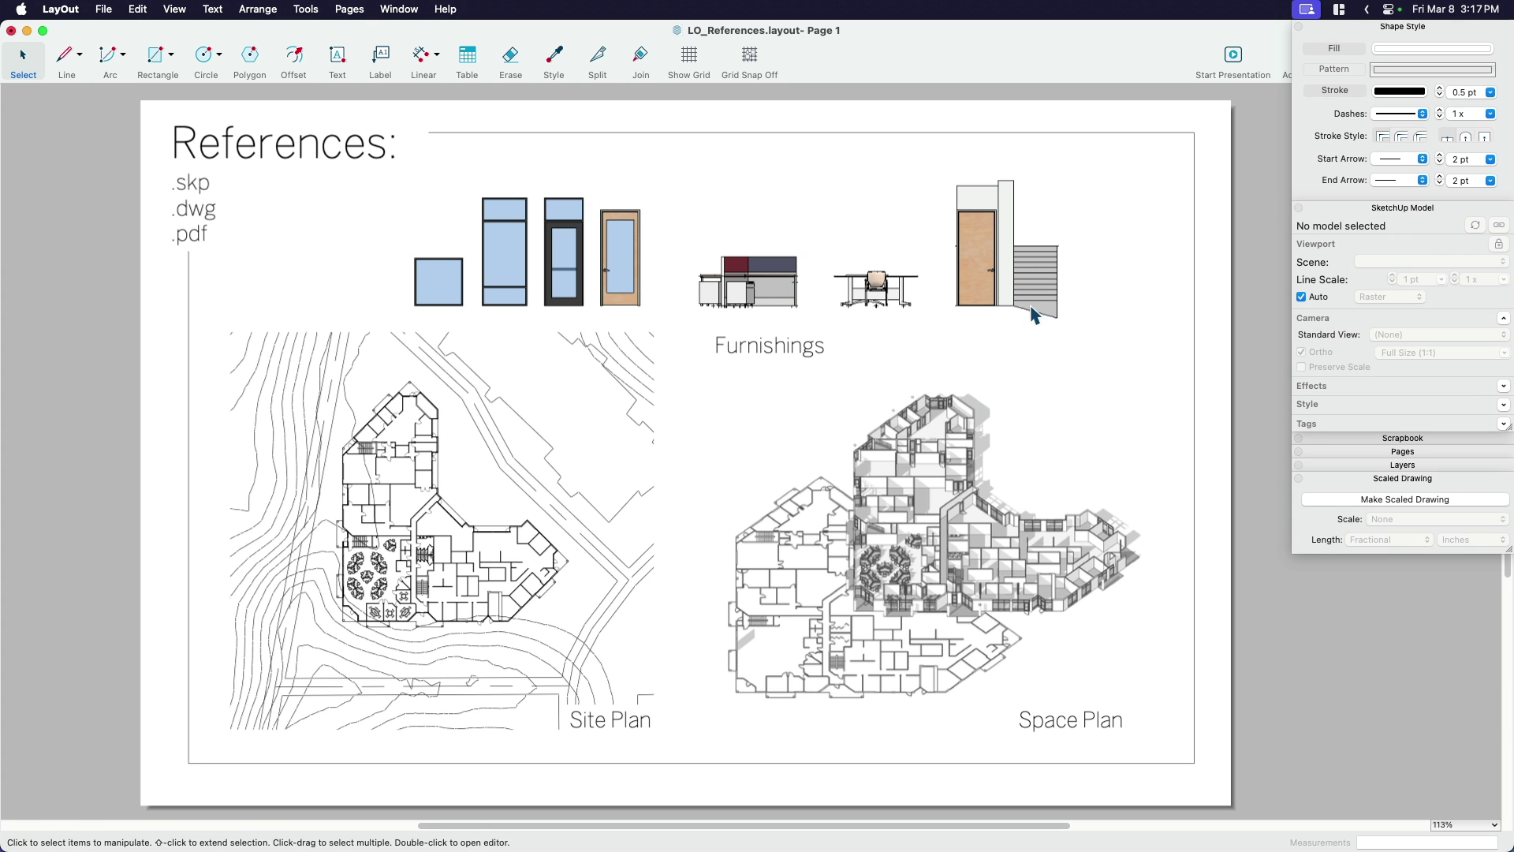
click(1032, 306)
scroll(888, 288, up, 5)
scroll(888, 288, down, 3)
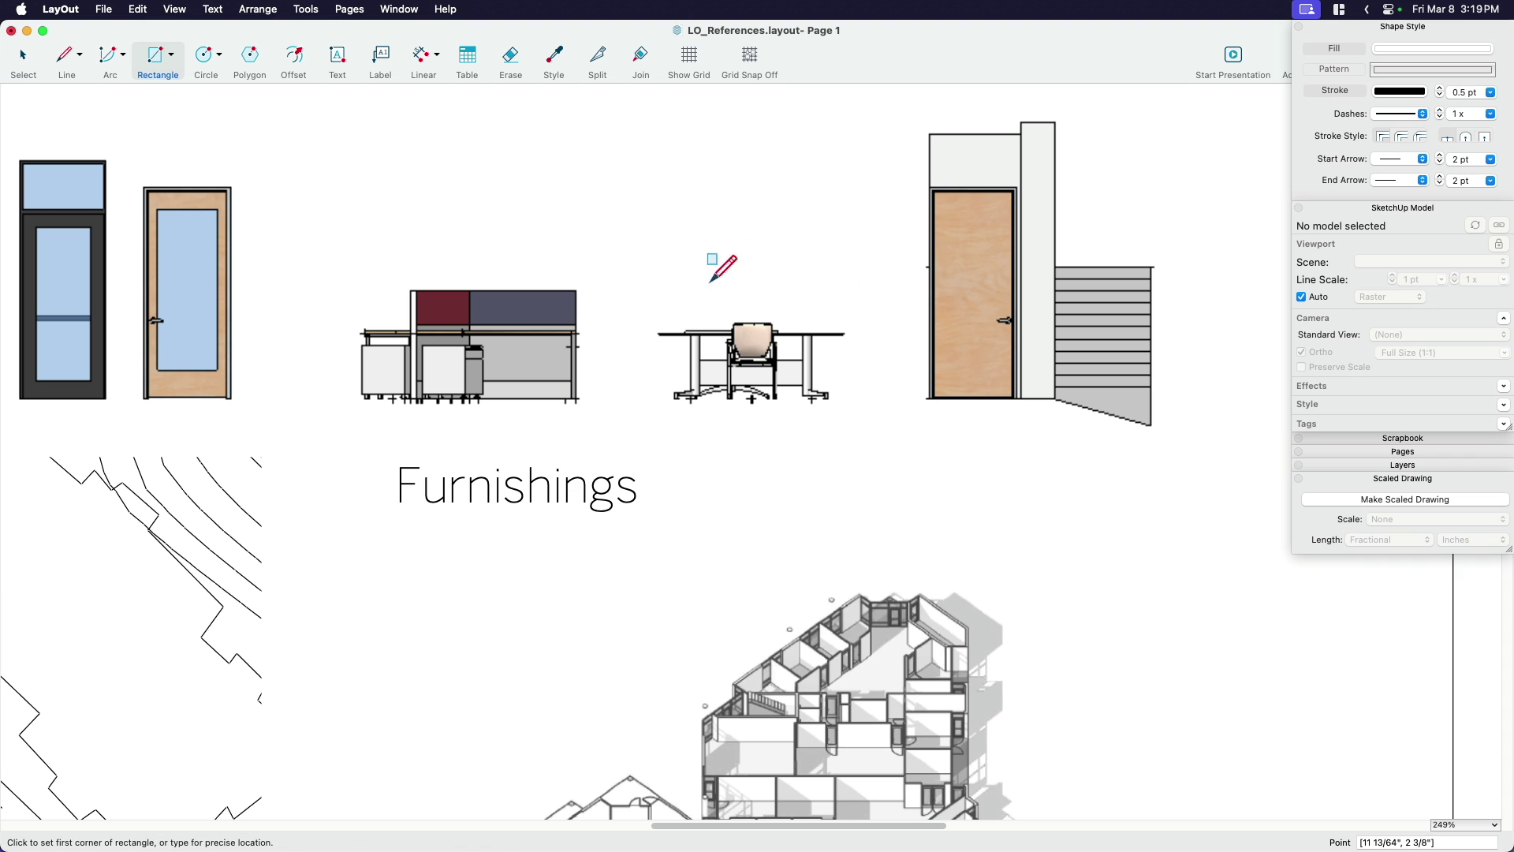
Frame the long table and chair with a no-fill rectangle, then switch to SketchUp
key(r)
click(635, 279)
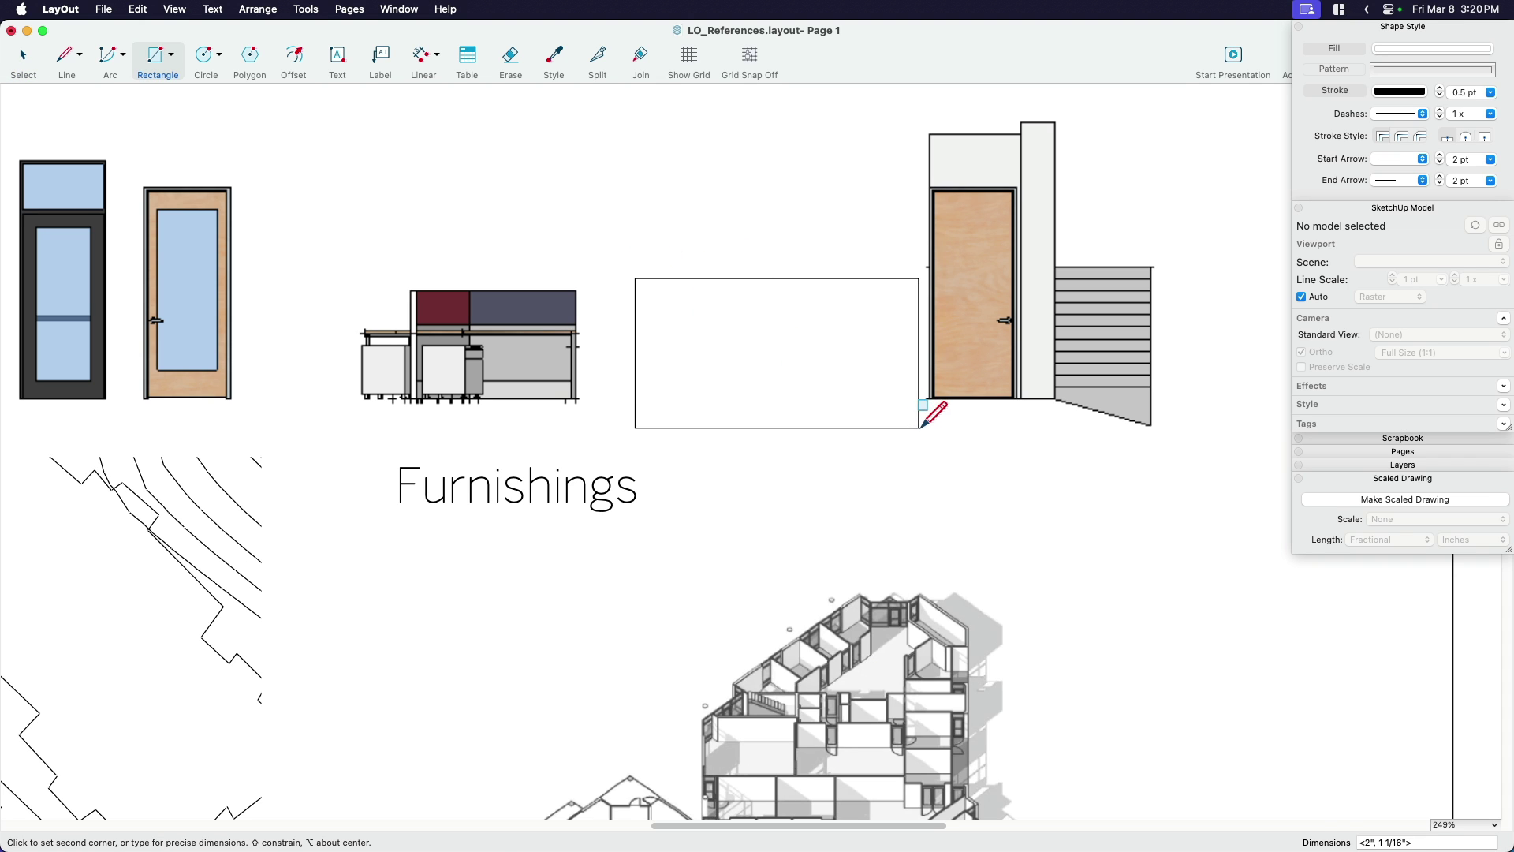
click(919, 428)
key(space)
click(1335, 49)
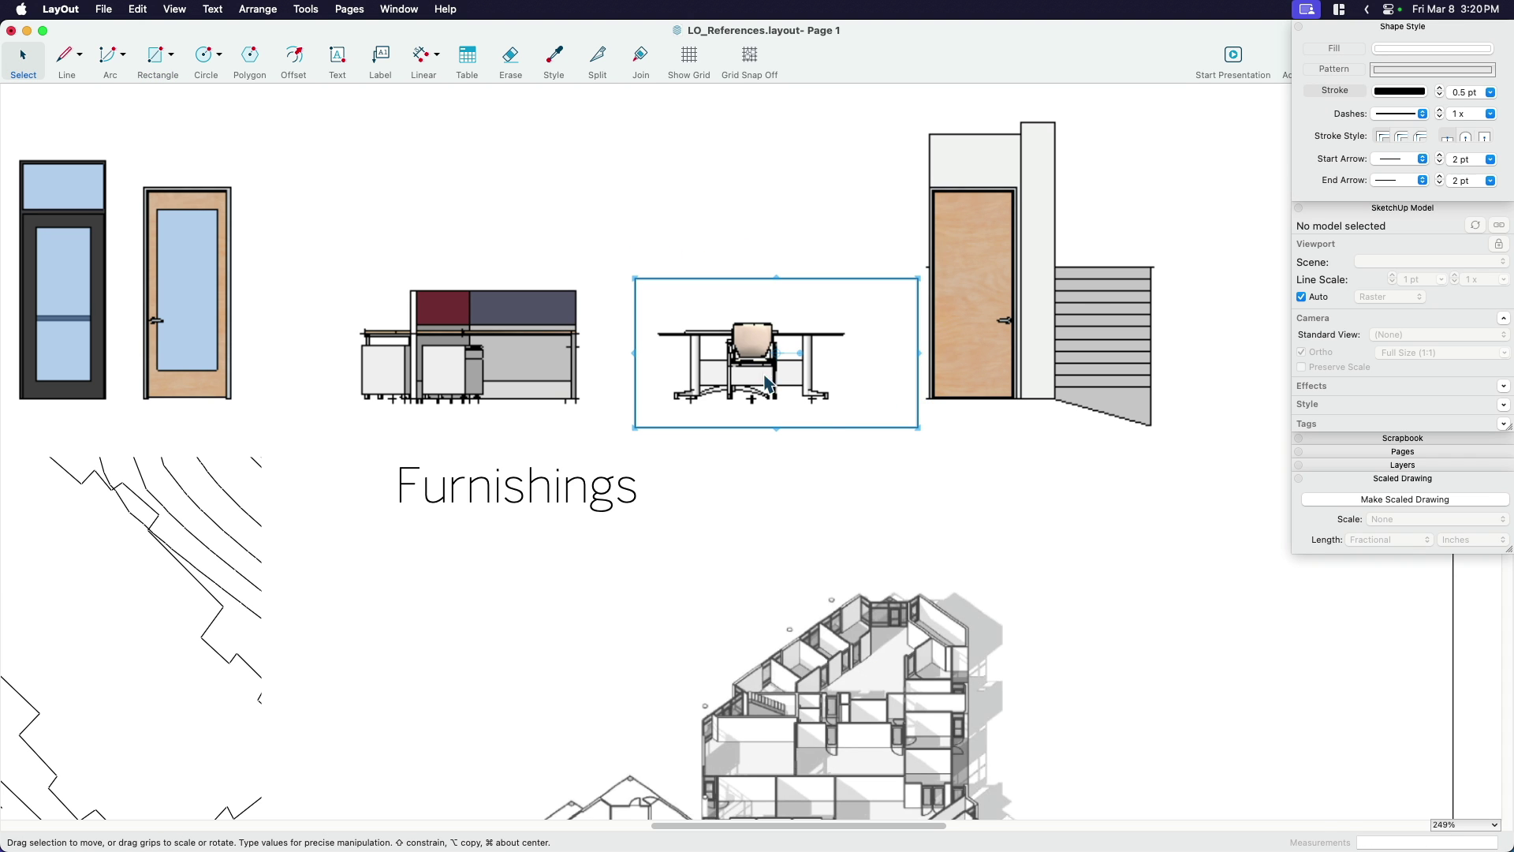
scroll(899, 380, down, 3)
scroll(868, 395, down, 3)
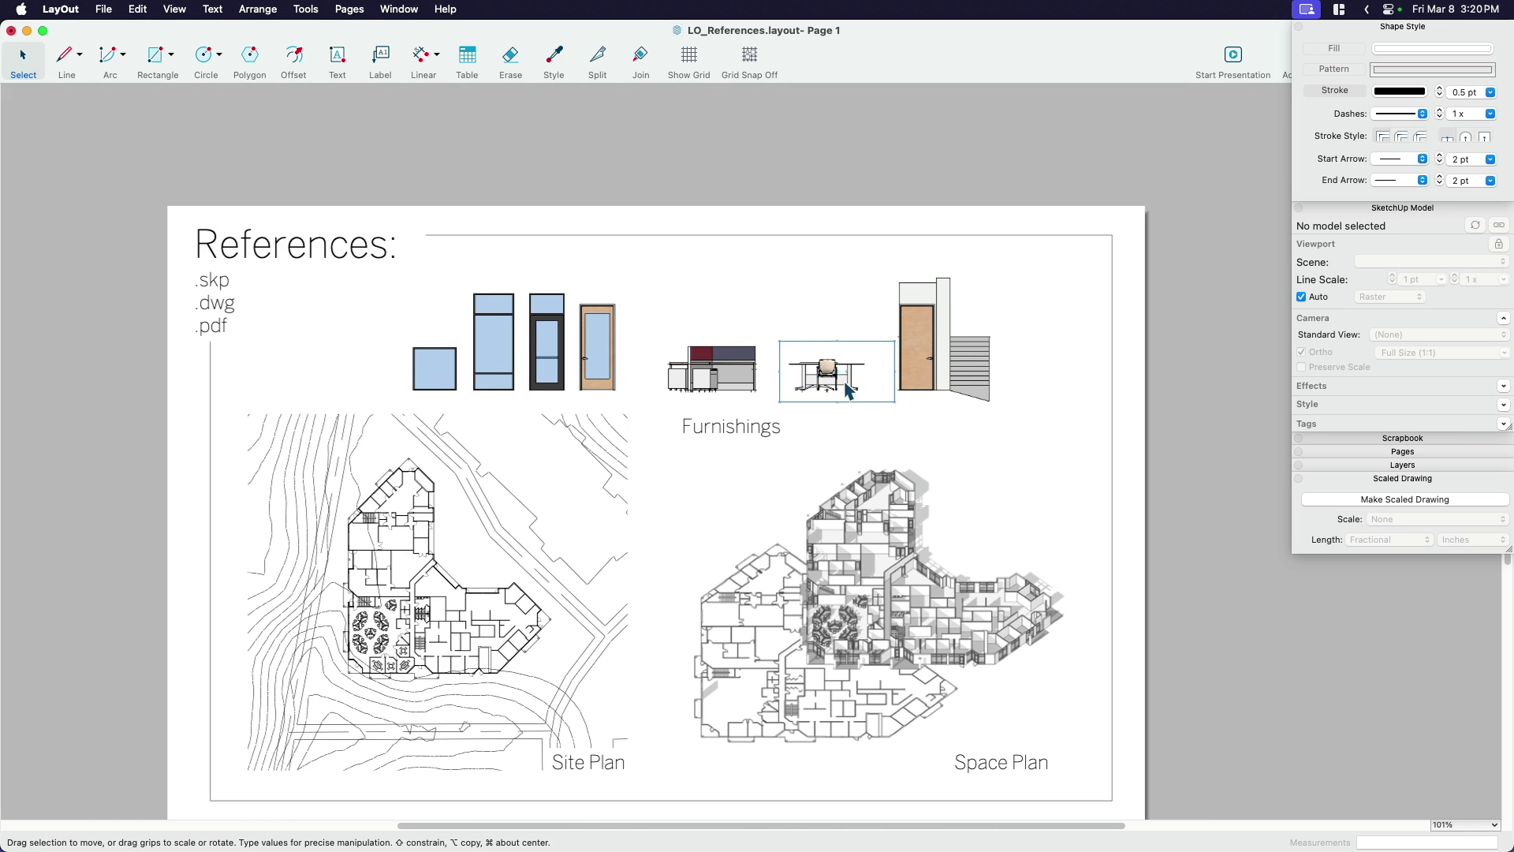
scroll(919, 315, up, 2)
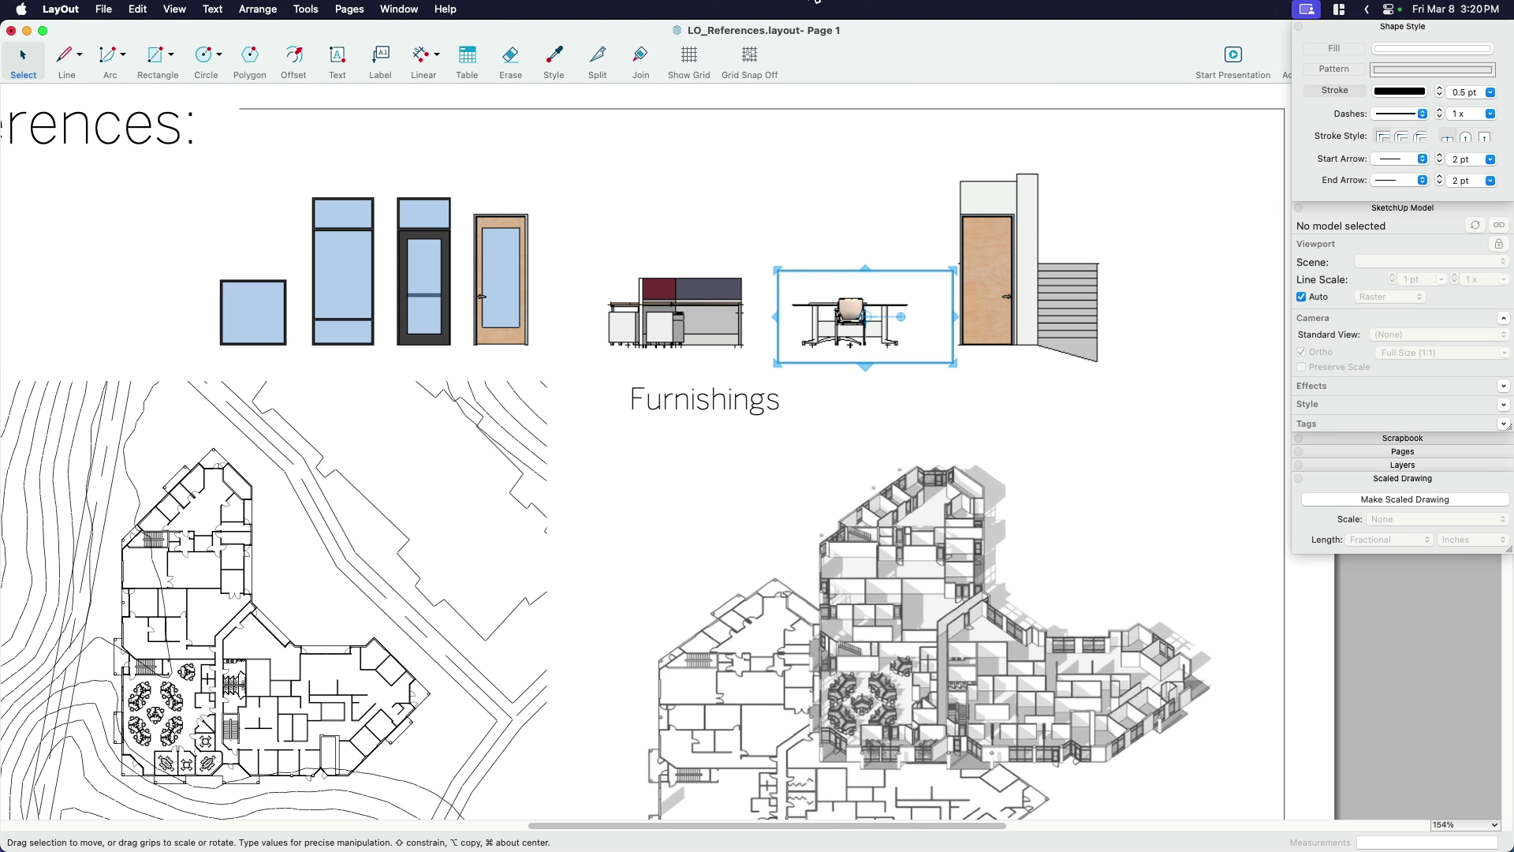
key(super+Tab)
Orbit to a low frontal view and move the round table right of the long table
click(838, 472)
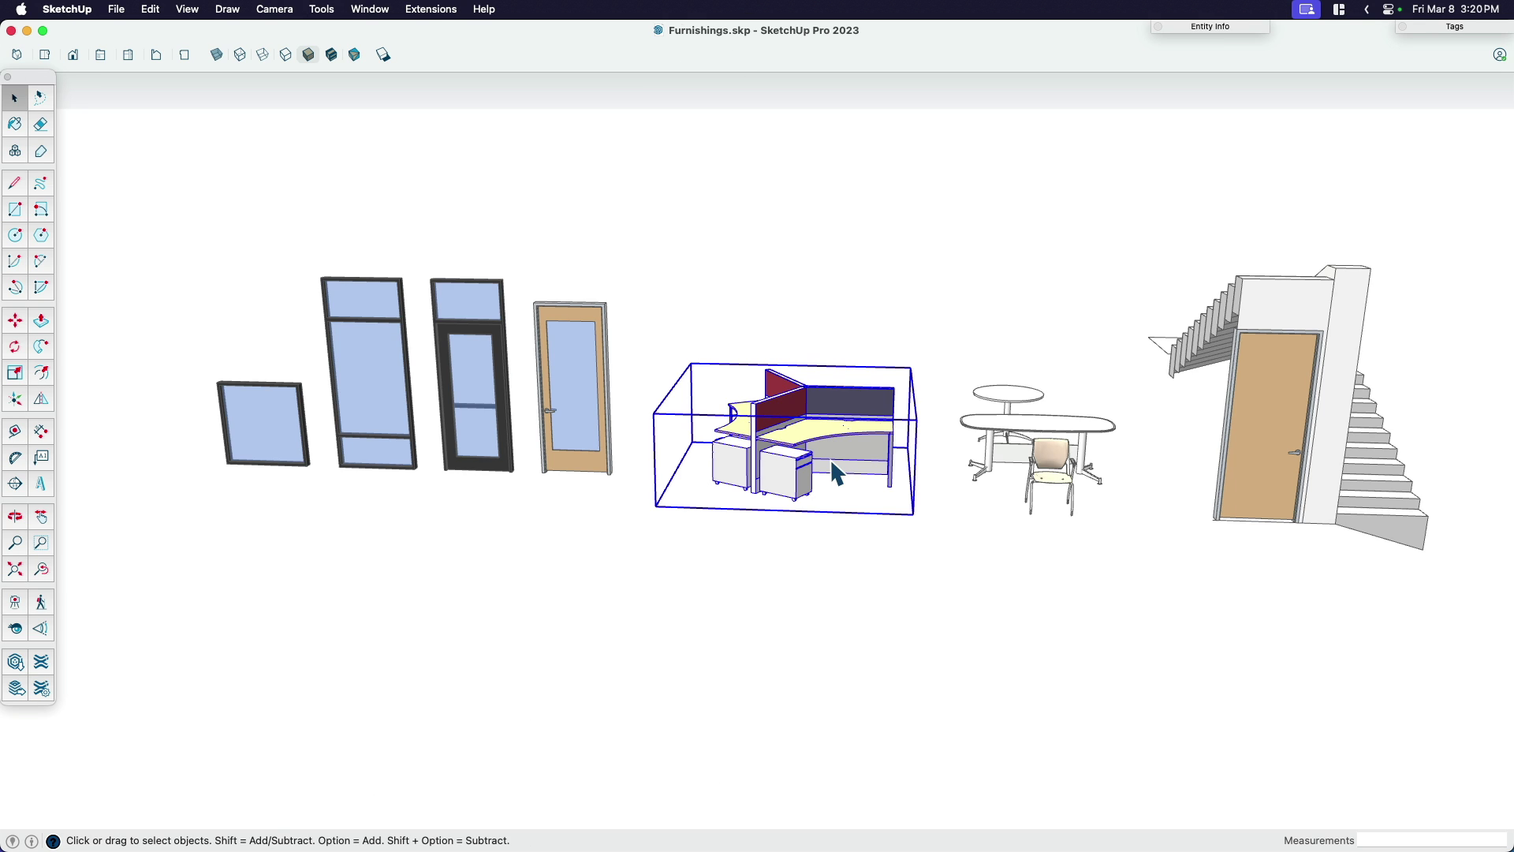
key(o)
middle_drag(796, 543, 1056, 512)
click(1045, 442)
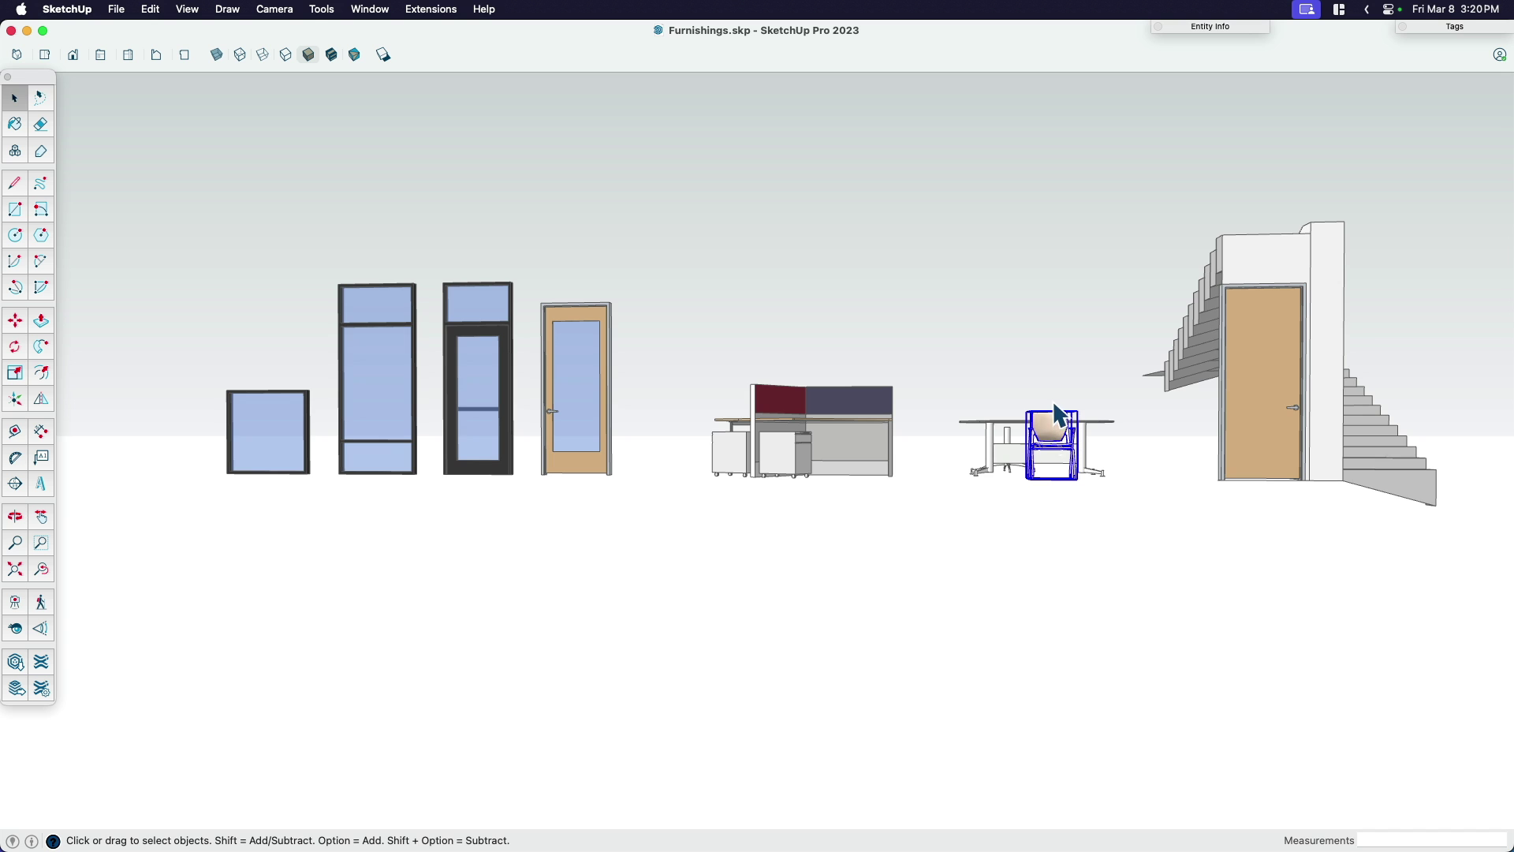
middle_drag(1057, 412, 969, 489)
click(1016, 393)
key(m)
click(970, 523)
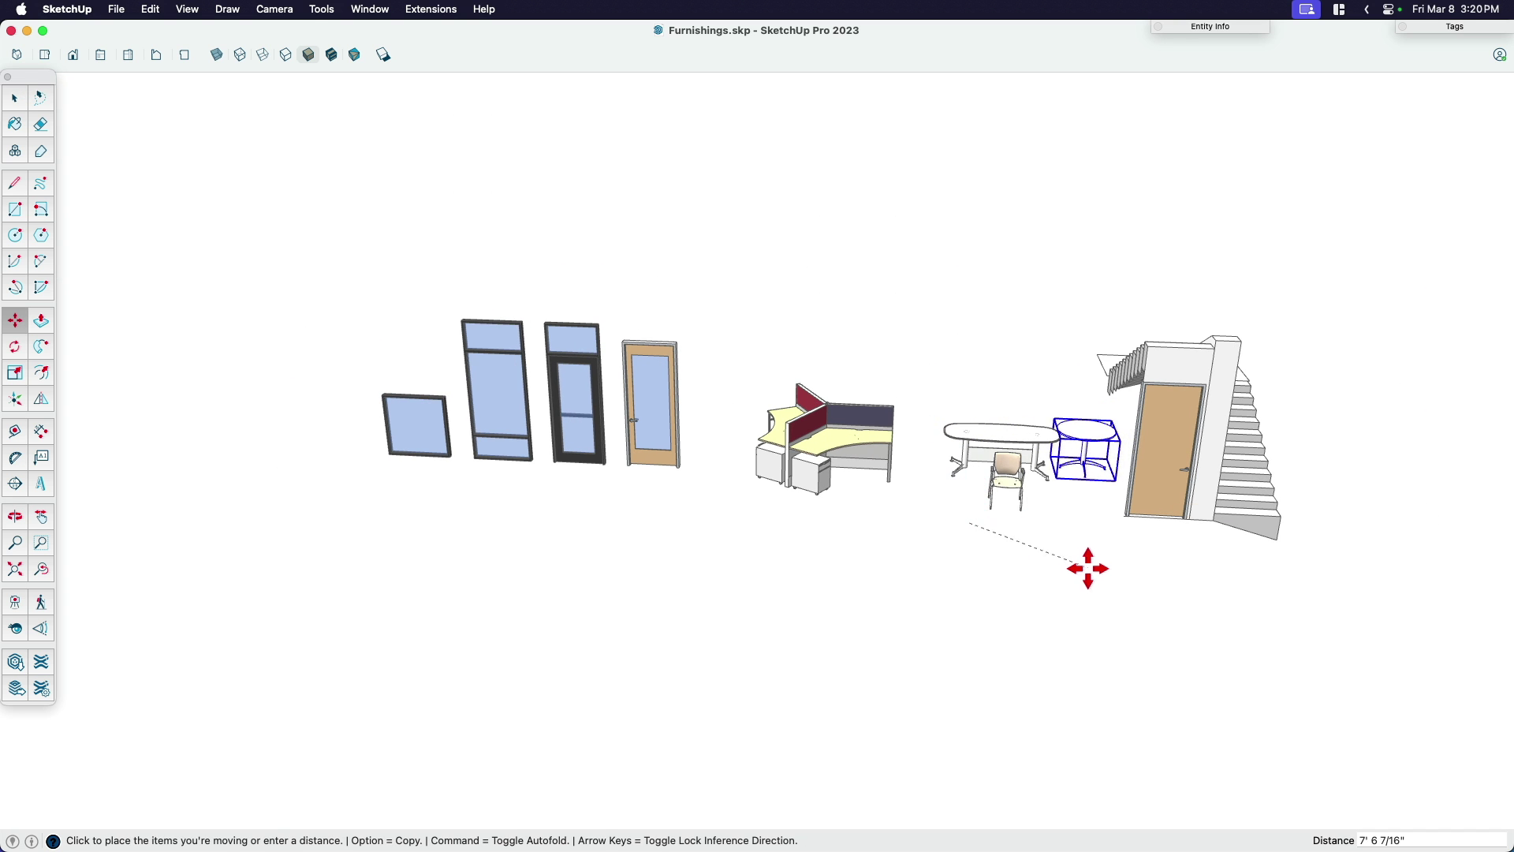
click(1098, 575)
key(space)
Move the staircase further right and place the chair beside the round table
click(1156, 500)
key(m)
click(1143, 566)
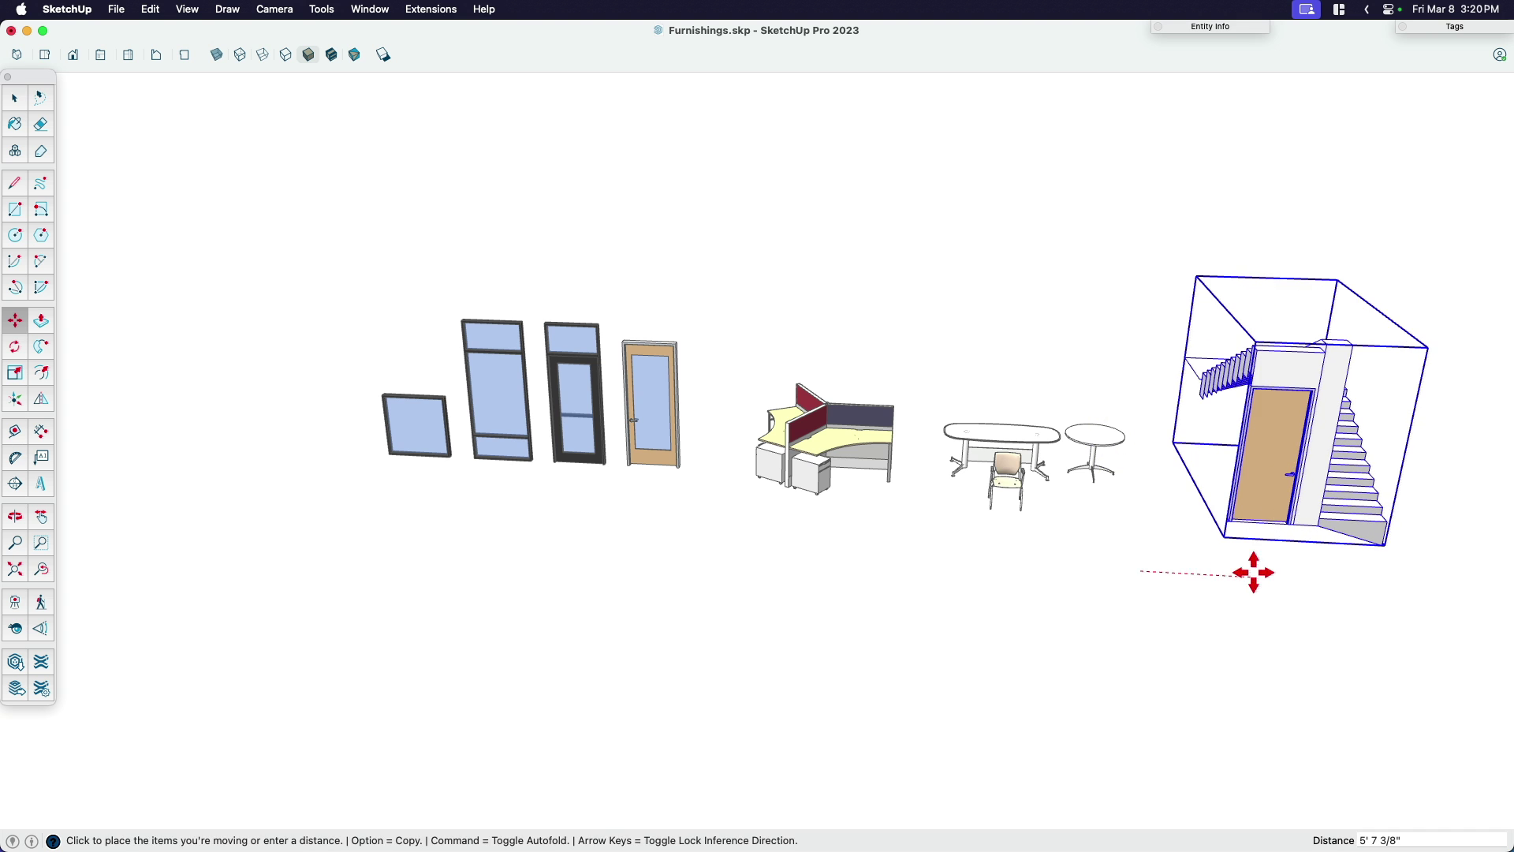
click(1258, 571)
key(space)
click(985, 470)
key(m)
click(973, 578)
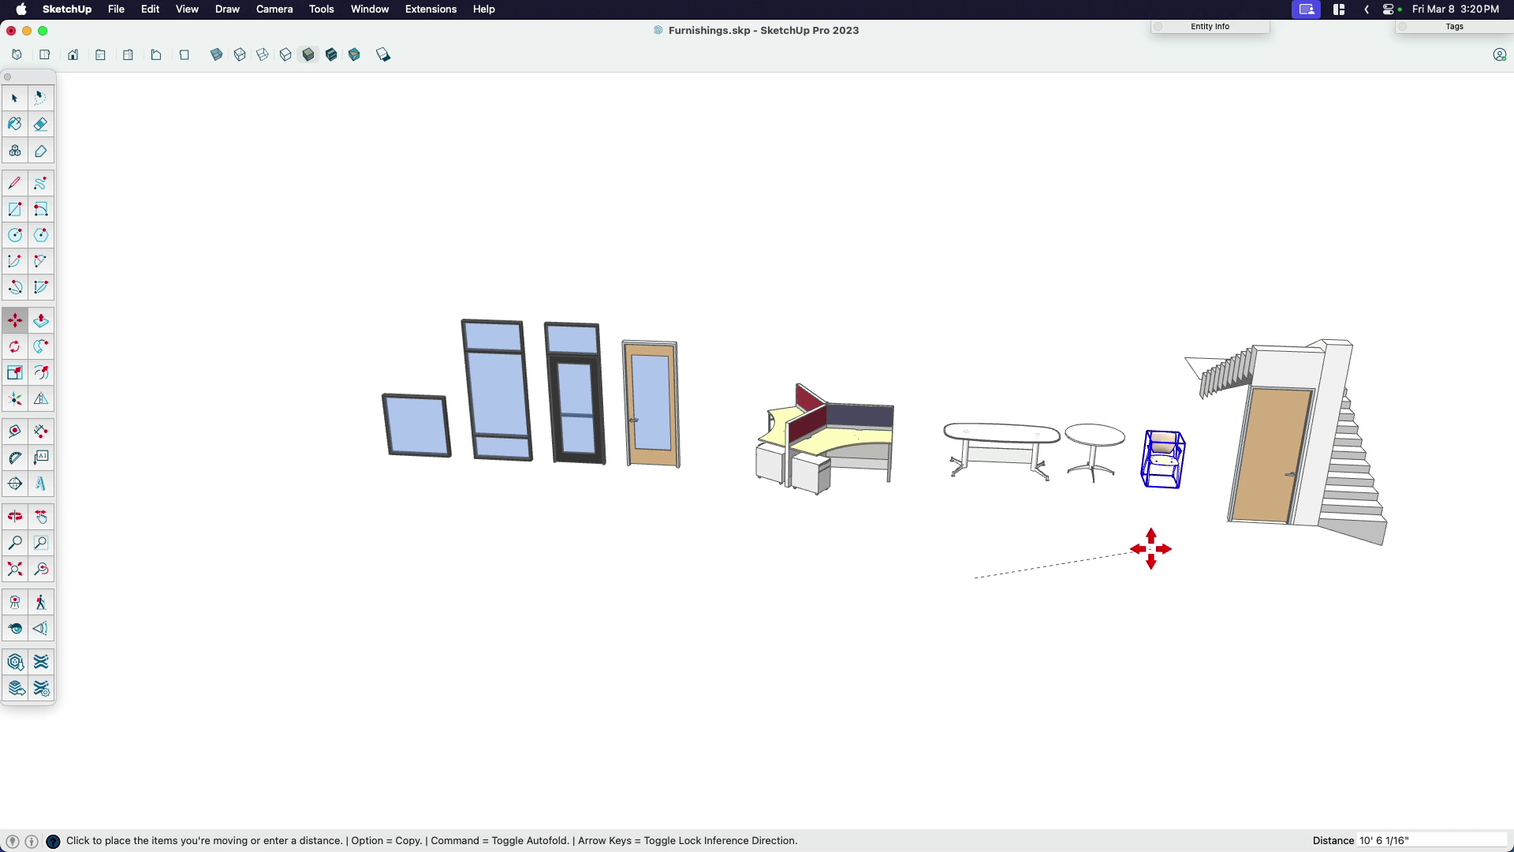
click(1150, 538)
key(space)
Nudge the long table slightly and shift the cubicle slightly left
scroll(1057, 457, up, 3)
click(983, 433)
key(m)
click(1018, 548)
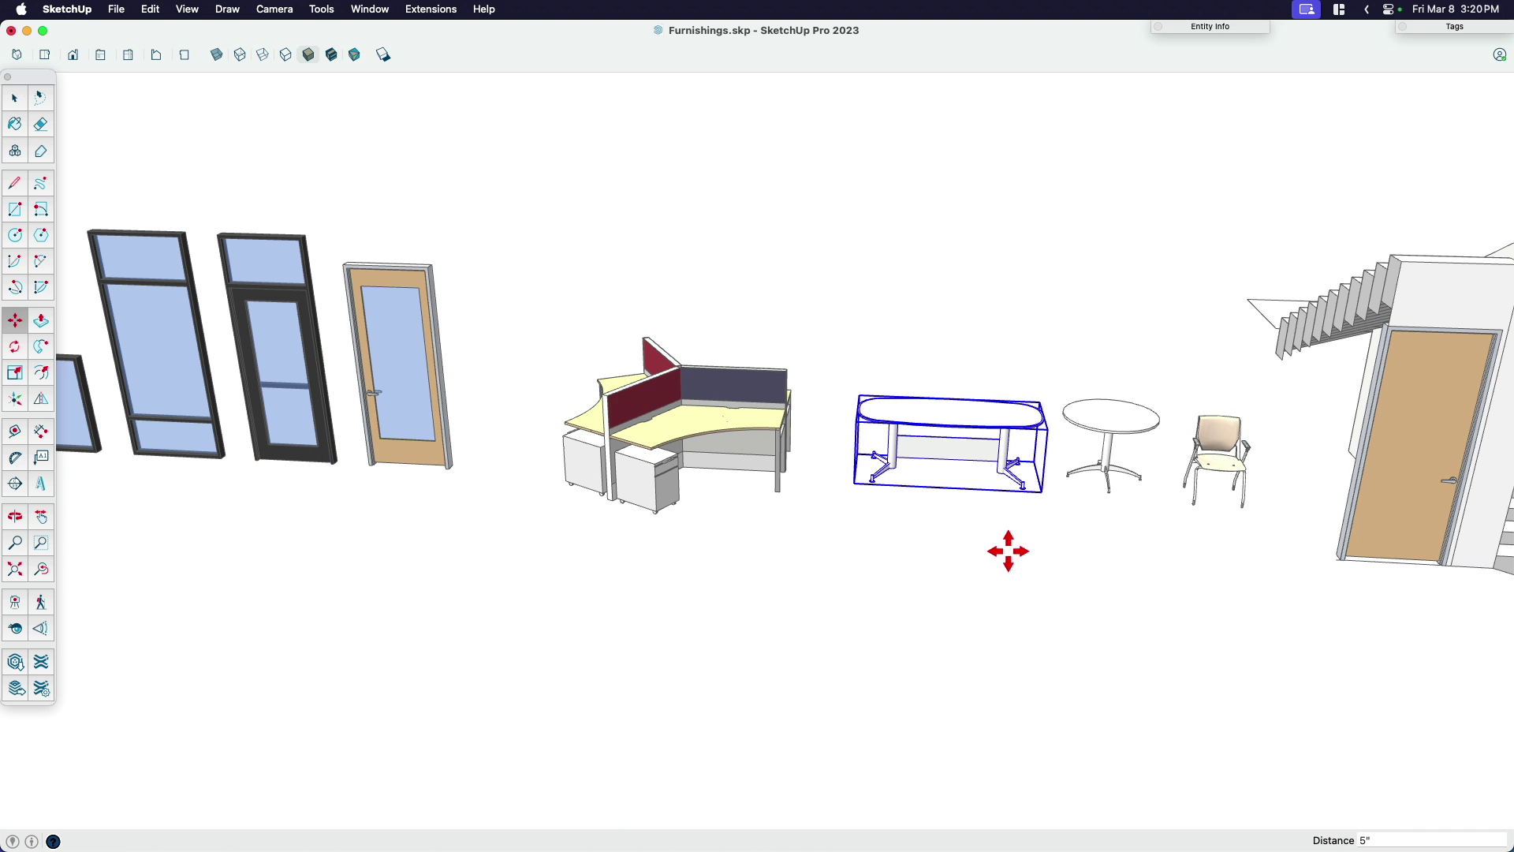
click(1004, 547)
key(space)
click(779, 505)
key(m)
click(891, 579)
click(862, 567)
key(space)
Move the long table slightly further left
scroll(950, 466, down, 2)
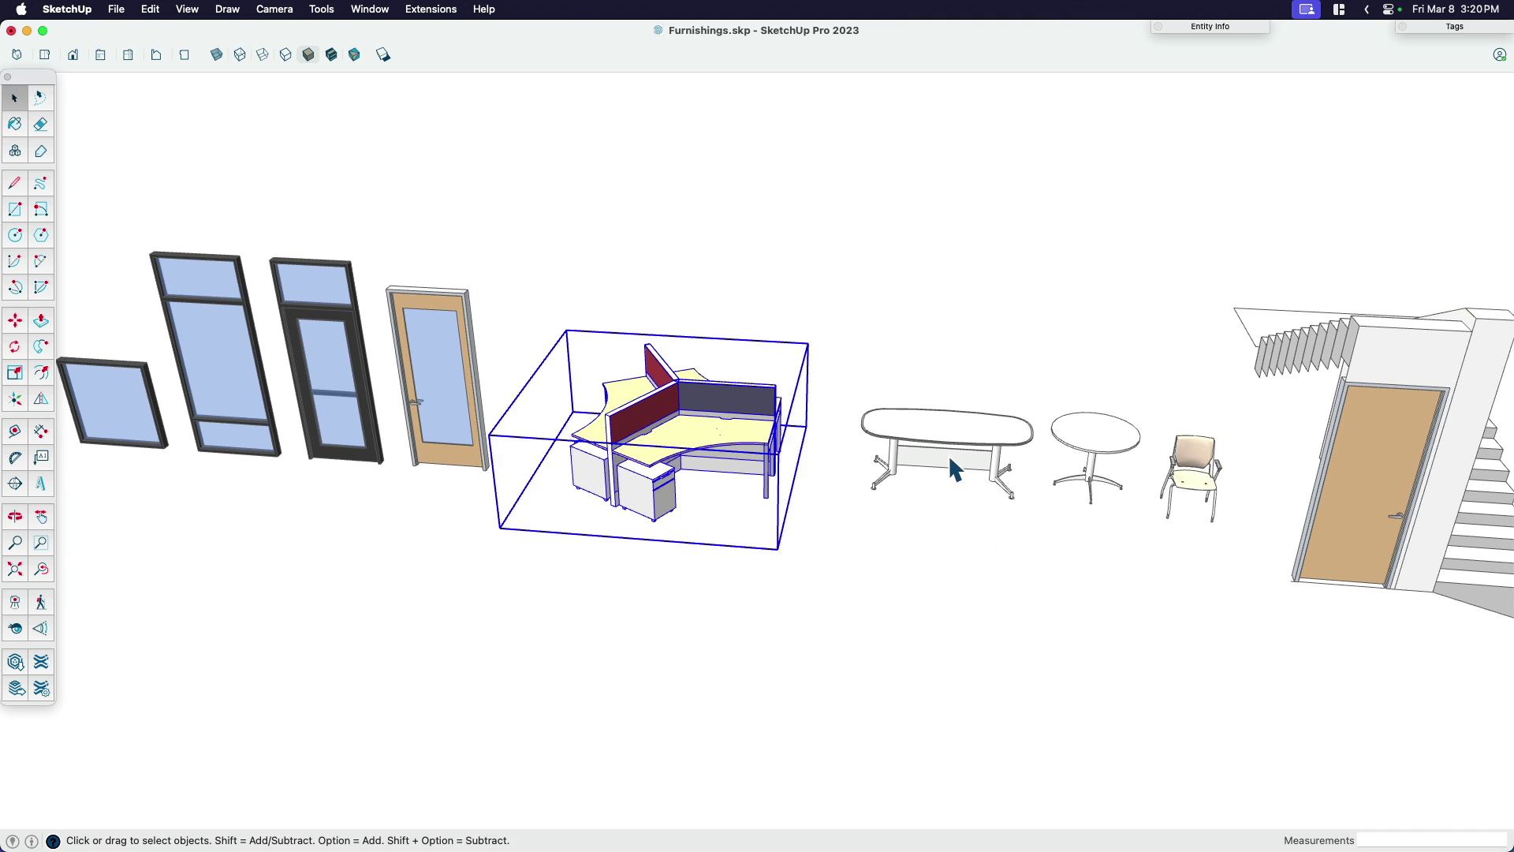
click(950, 463)
key(m)
click(1014, 578)
click(995, 573)
key(space)
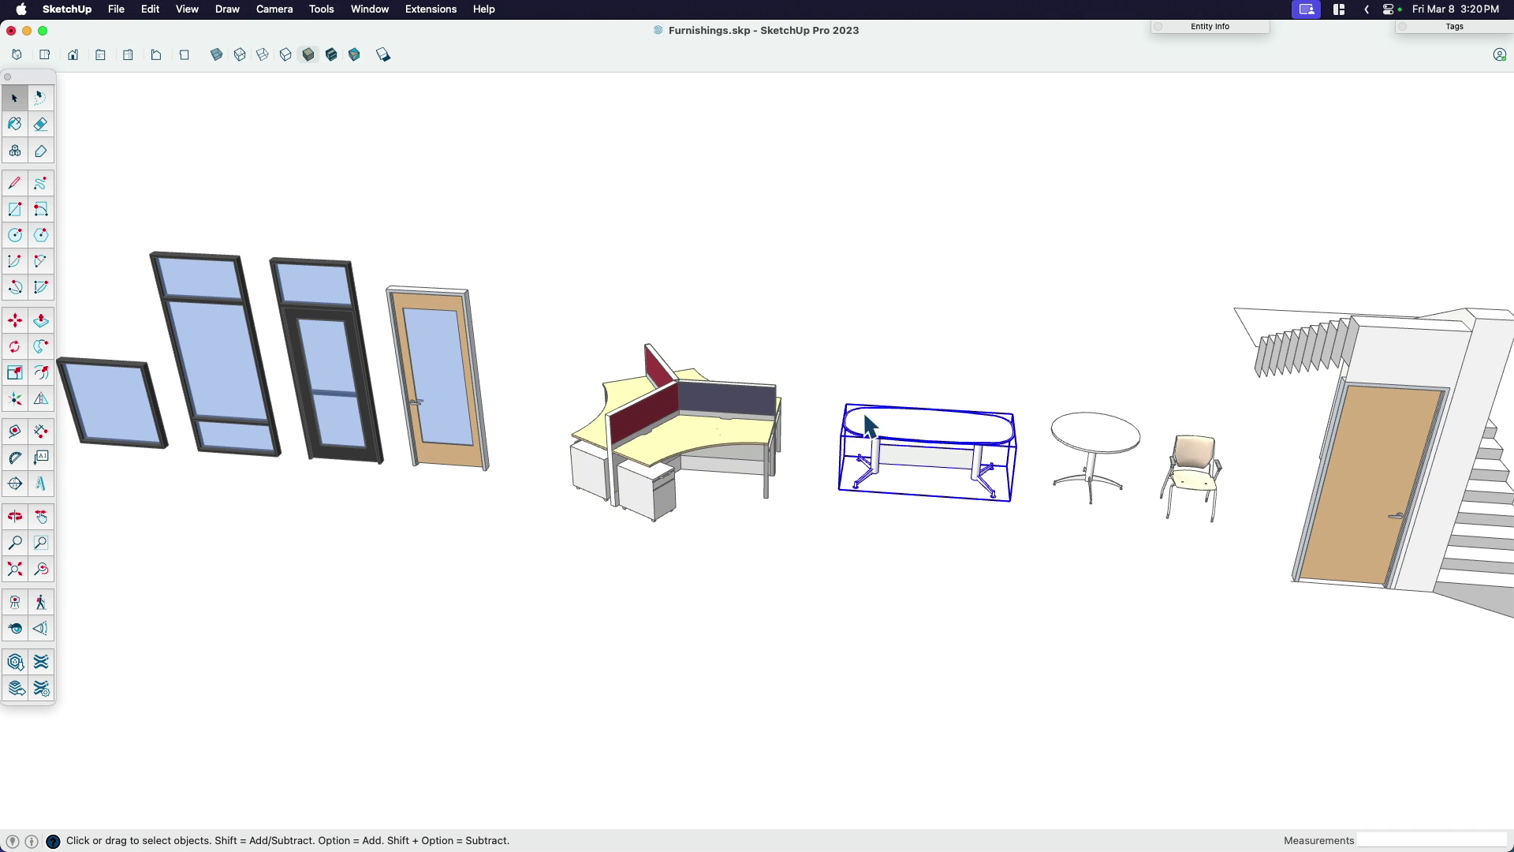
Save the rearranged Furnishings model and switch back to LayOut
click(659, 302)
click(117, 9)
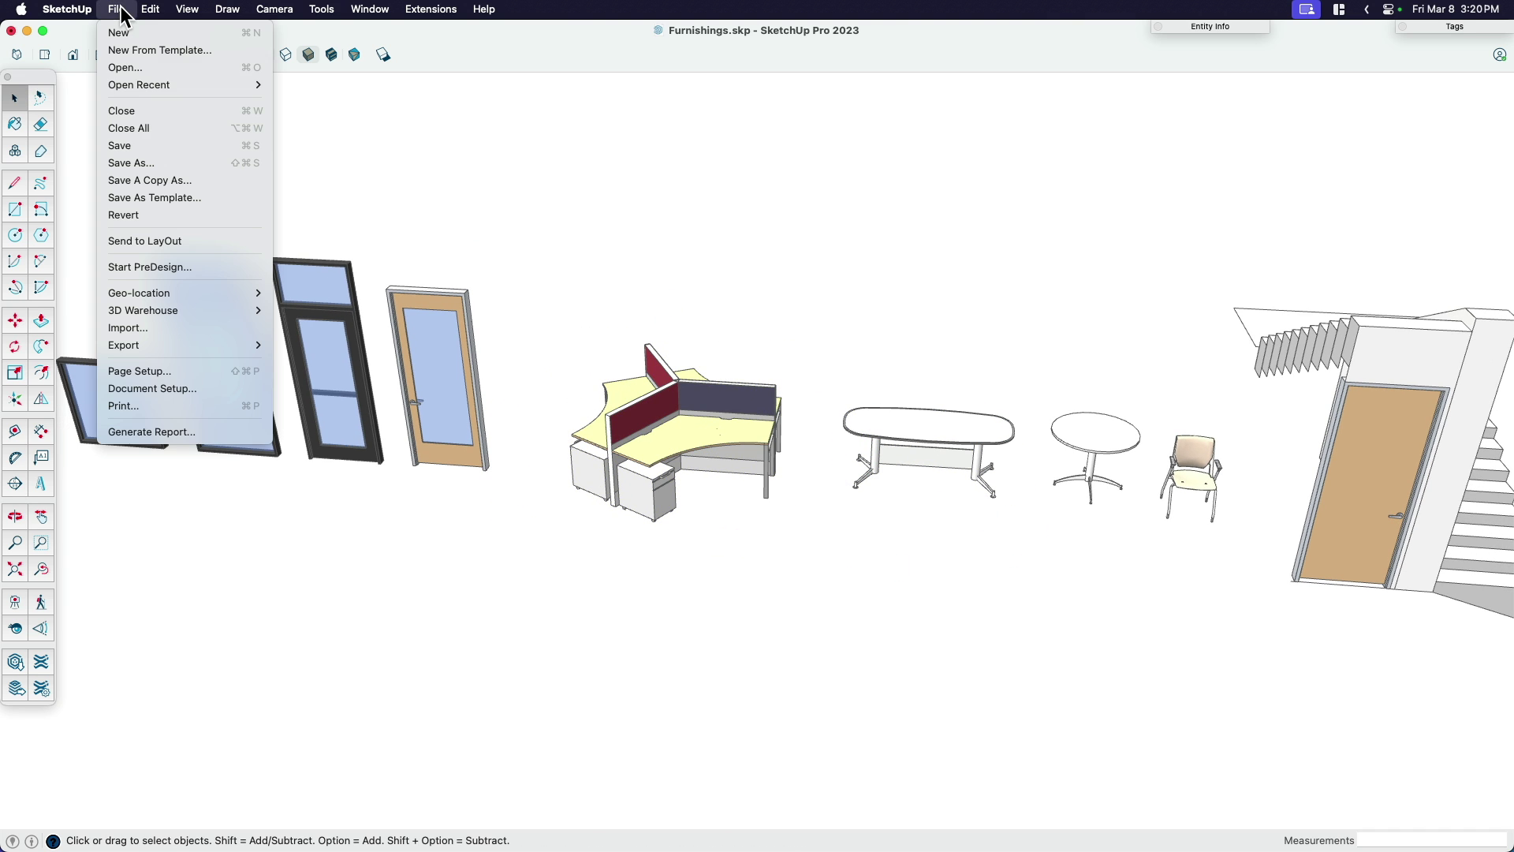
click(156, 146)
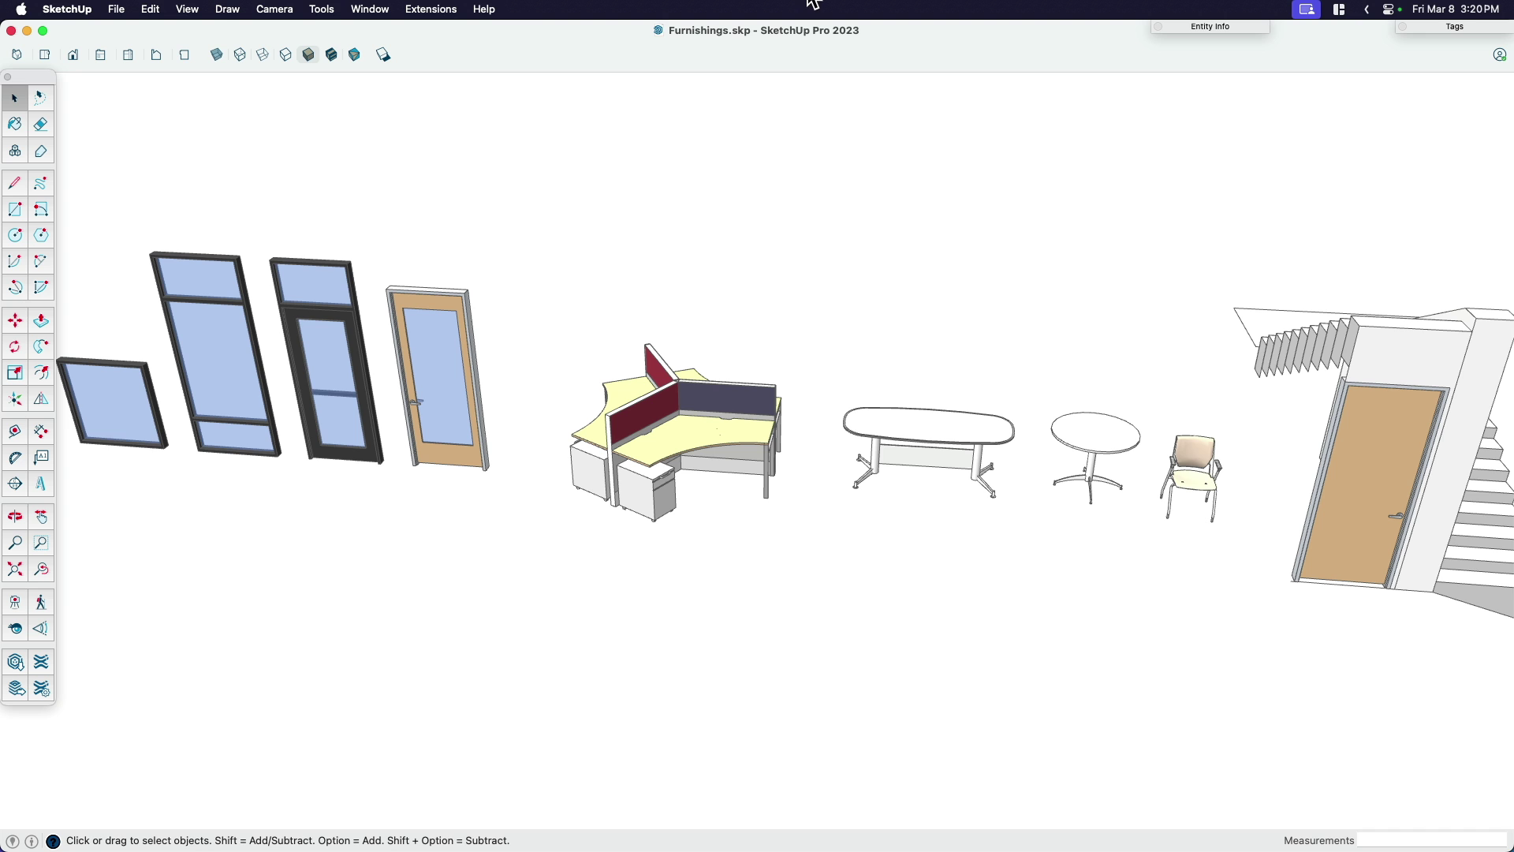
key(super+Tab)
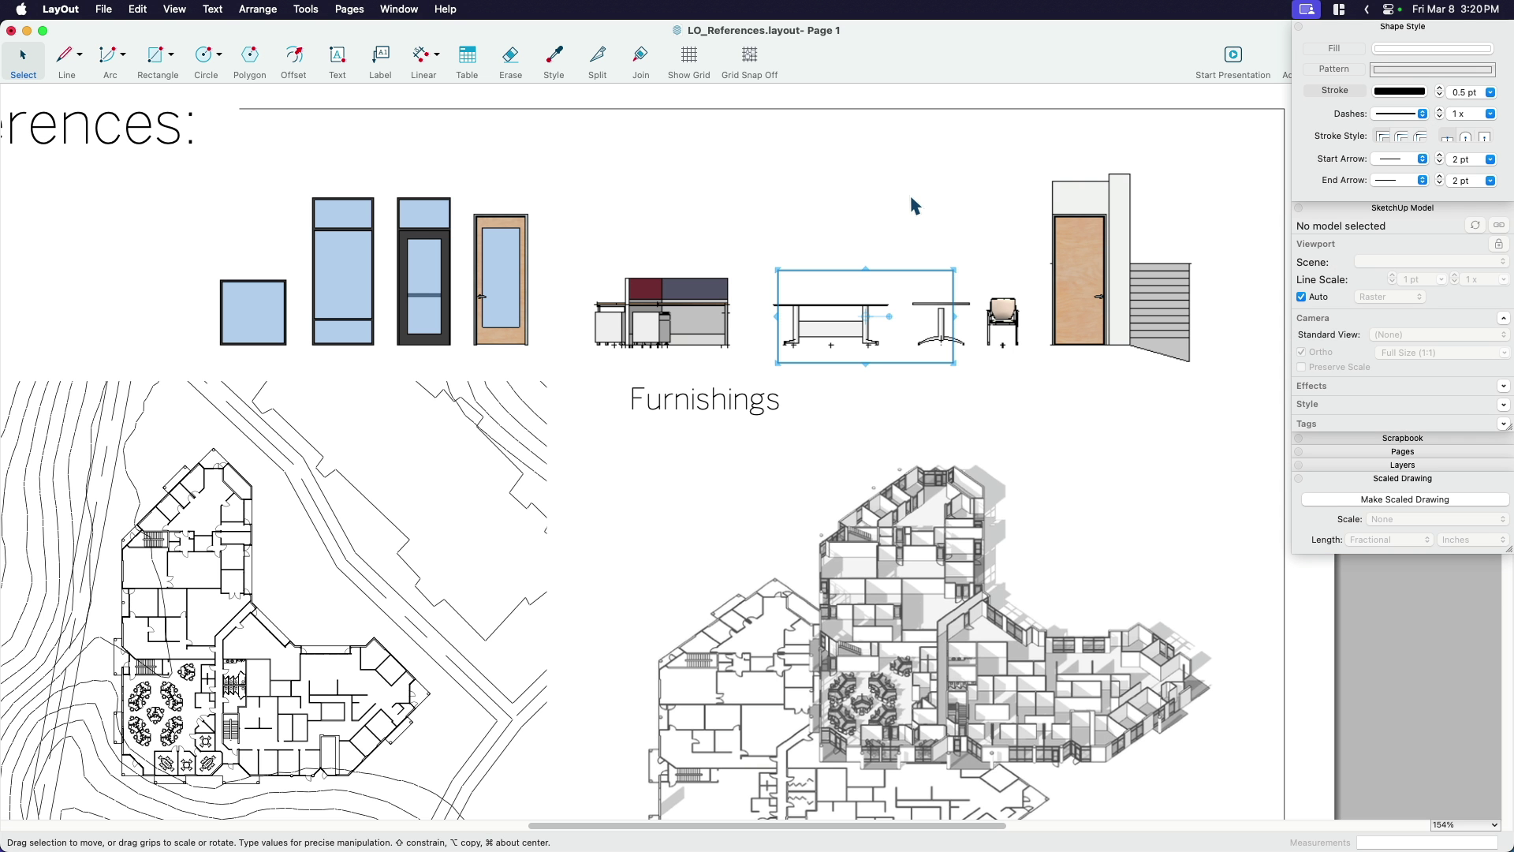
Widen the long-table frame rightward to include the side table and chair
click(868, 171)
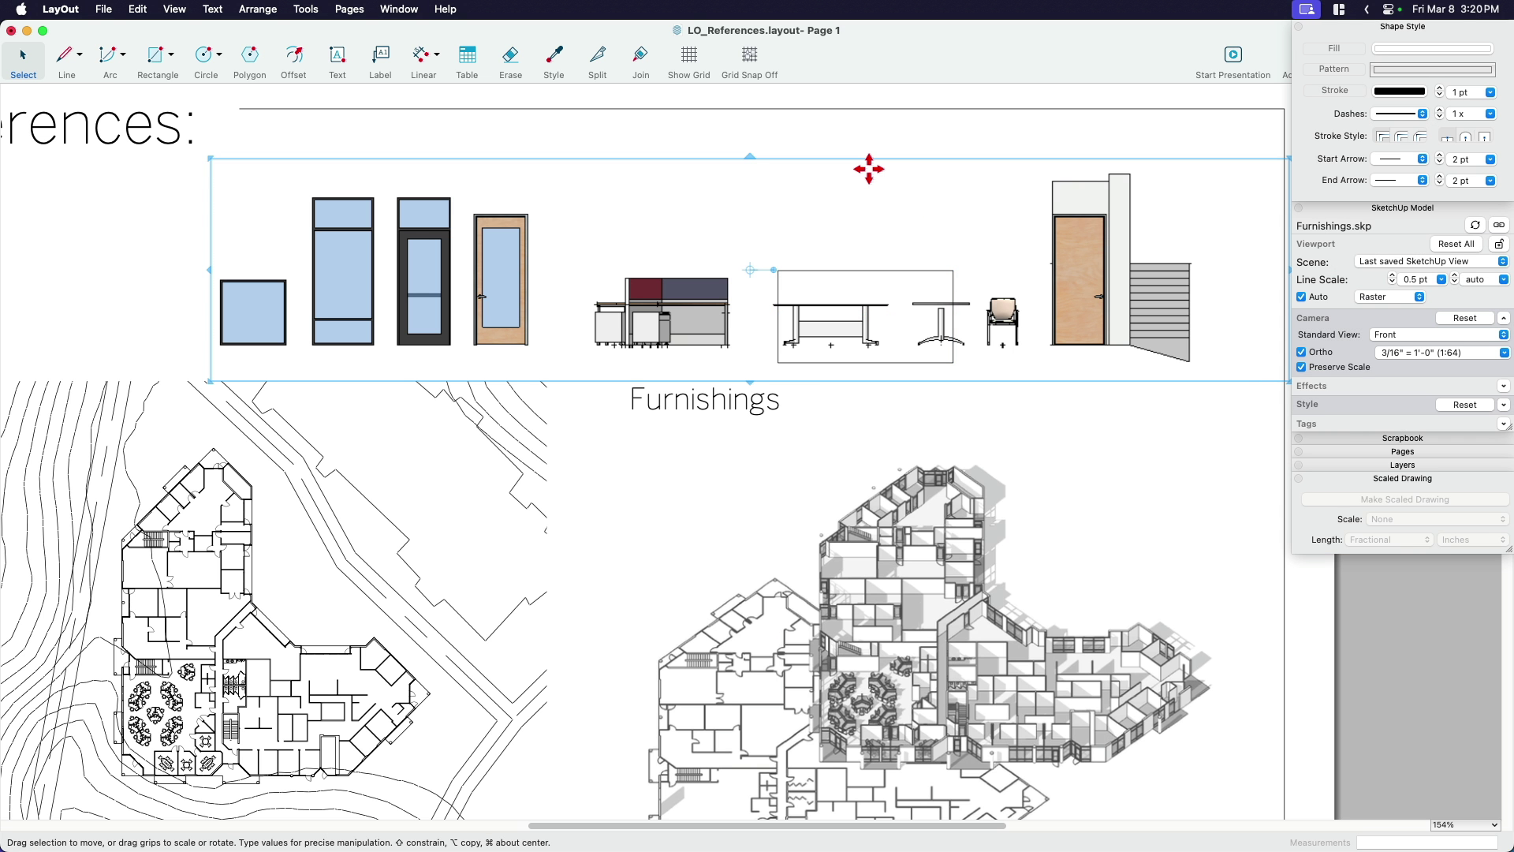
click(840, 150)
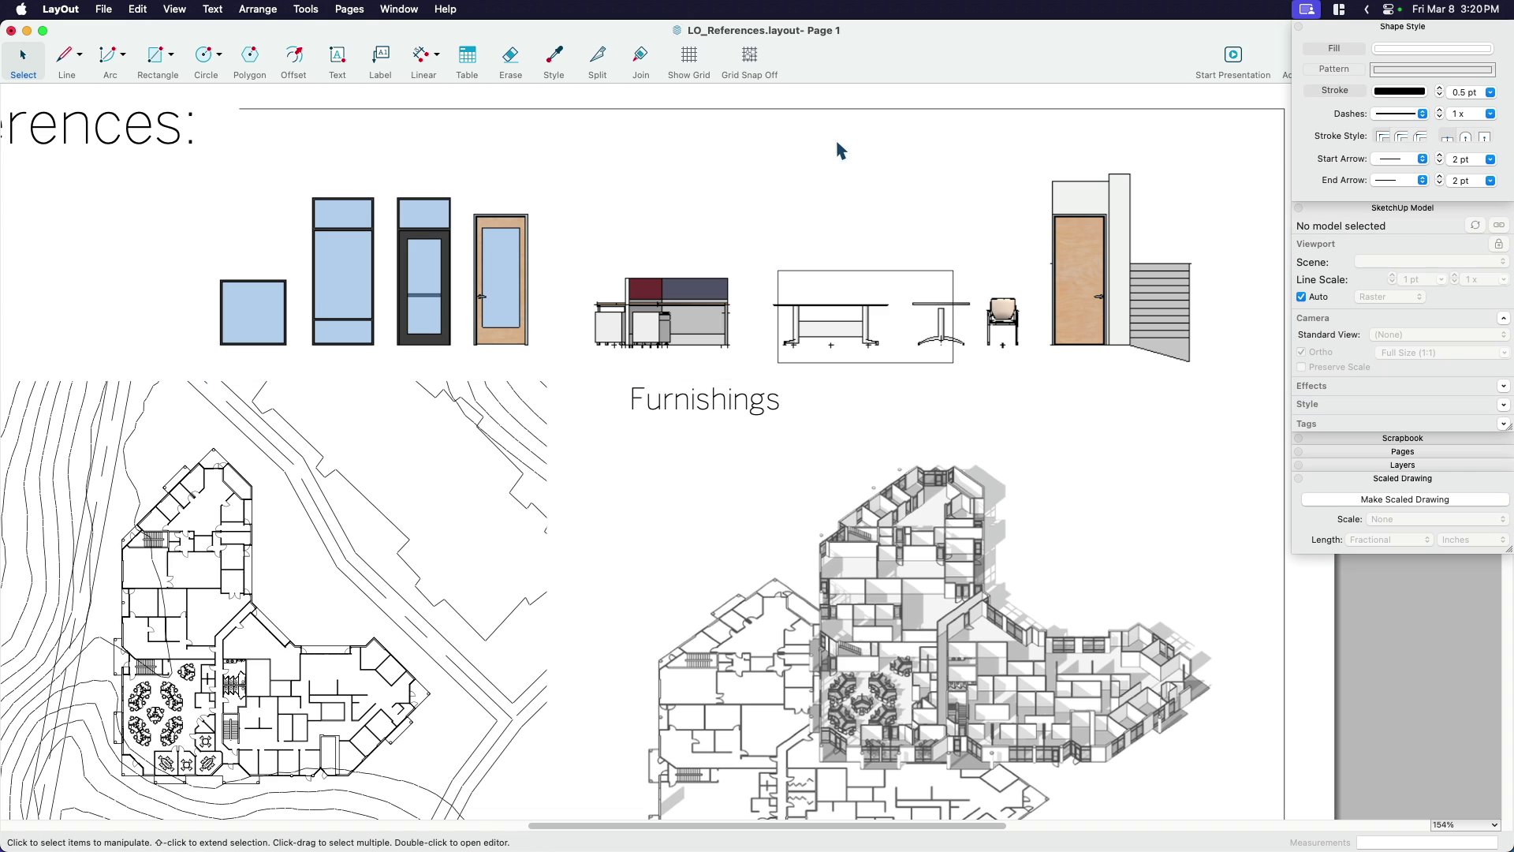
click(889, 279)
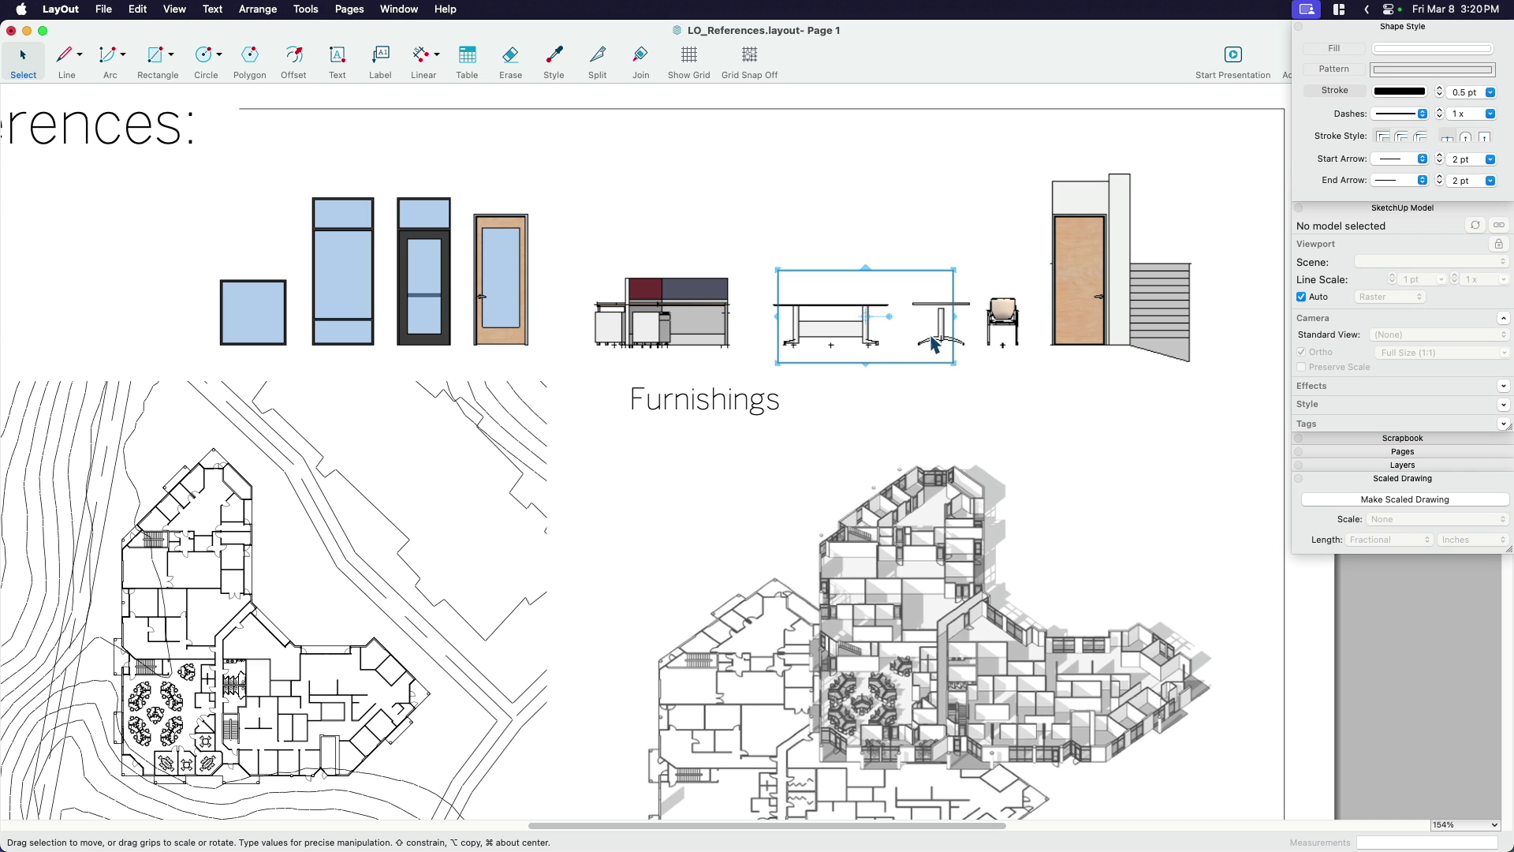
drag(954, 316, 907, 319)
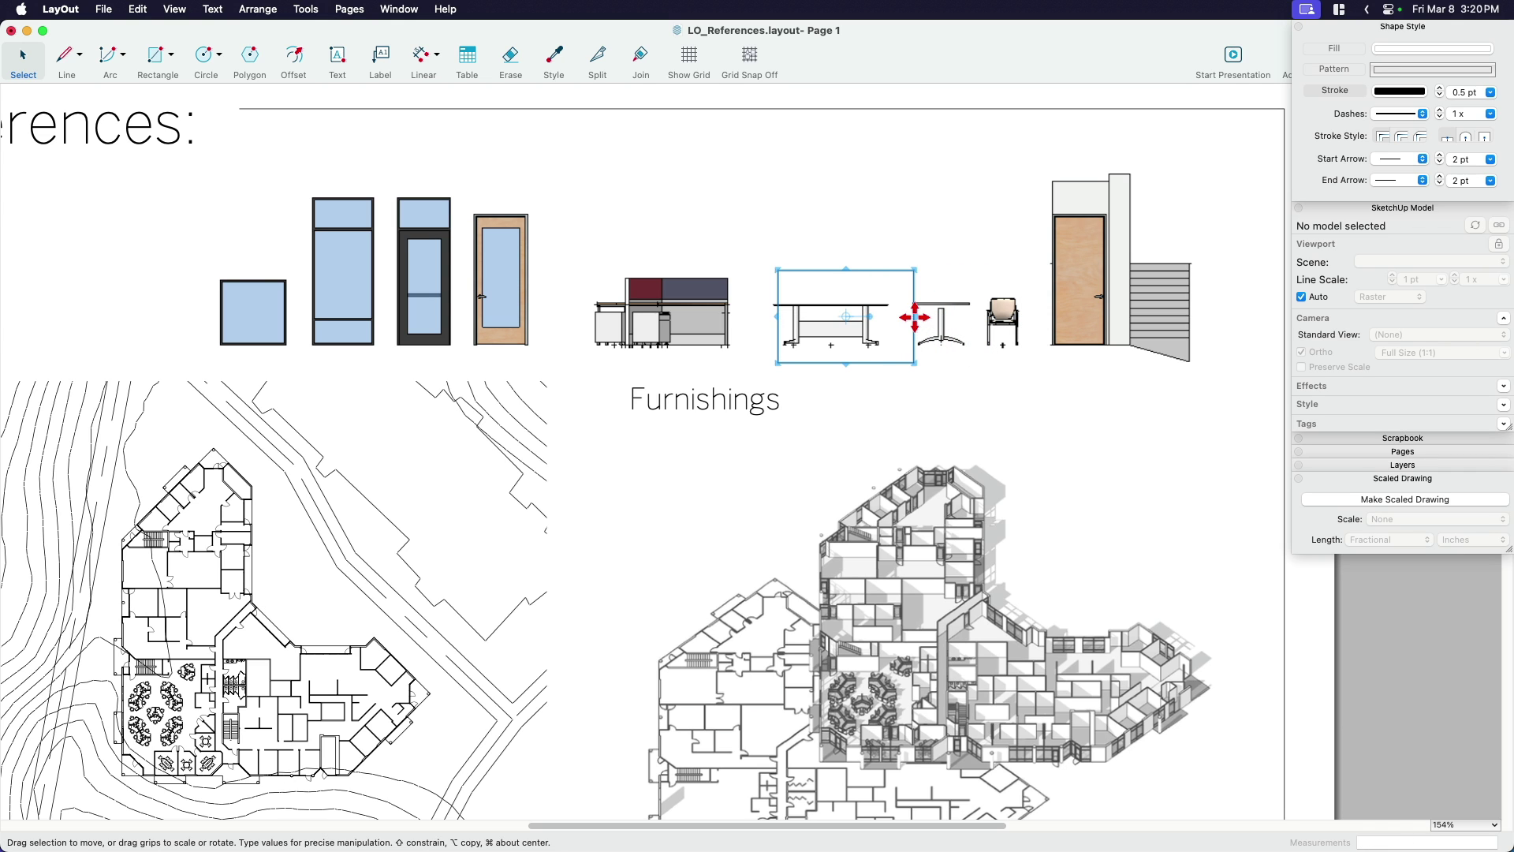
scroll(931, 320, up, 3)
drag(906, 318, 1078, 318)
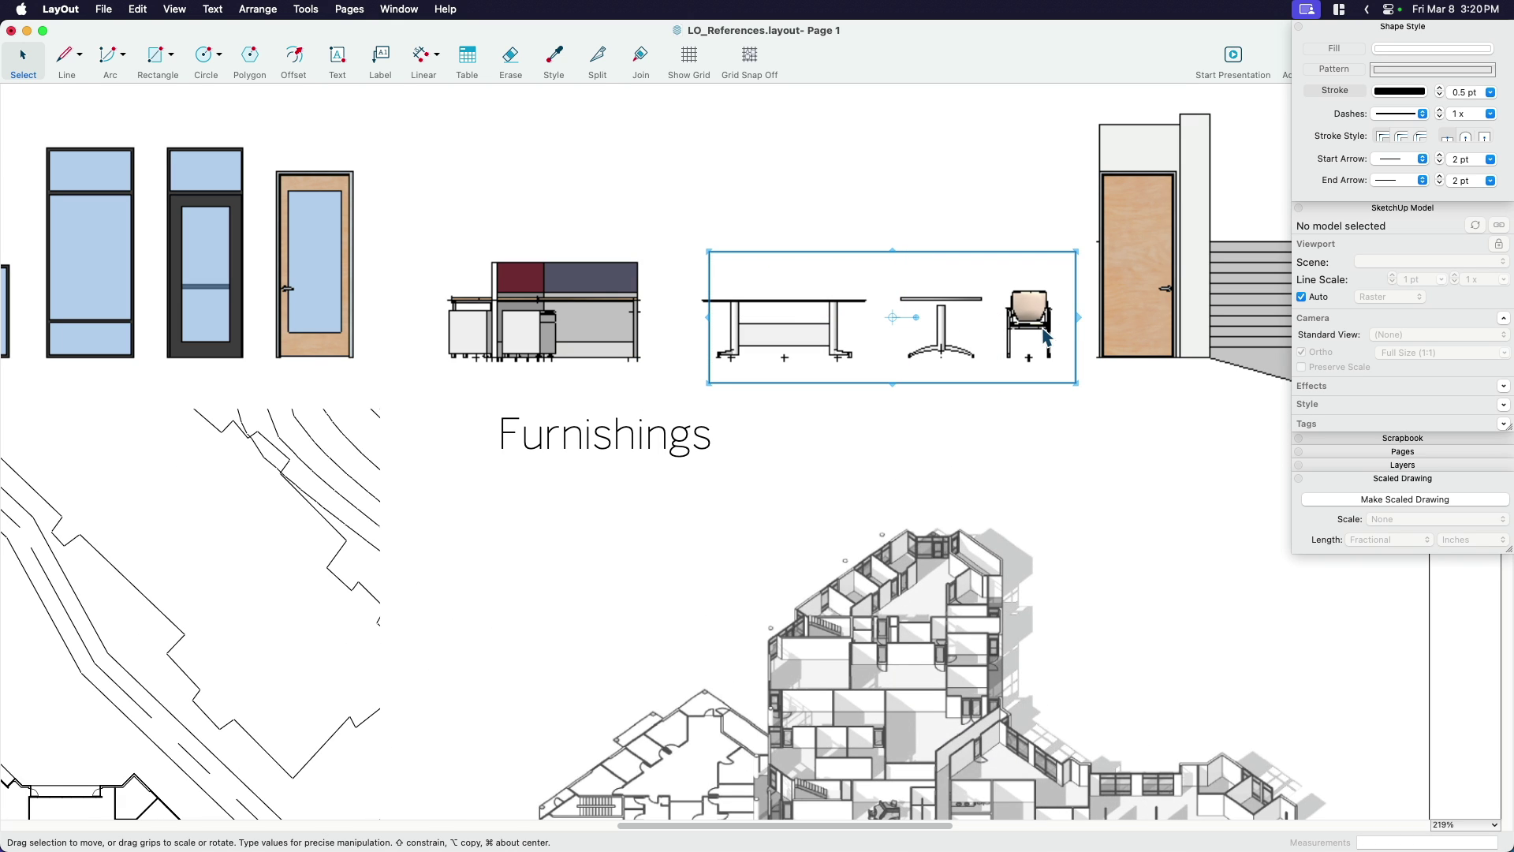
click(868, 282)
Zoom out and select the furnishings model viewport
scroll(867, 283, down, 5)
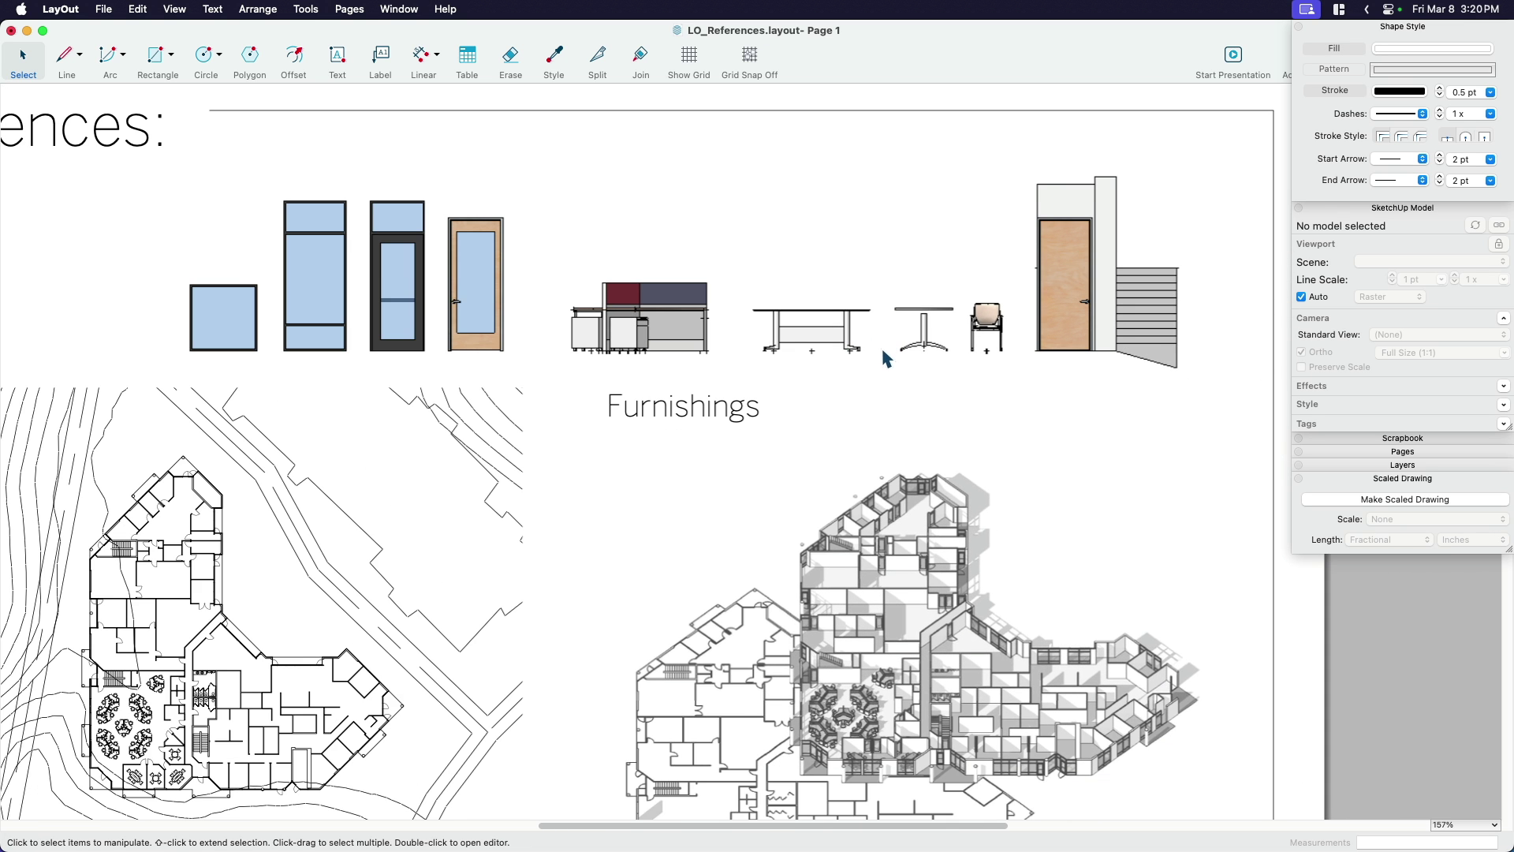
scroll(875, 359, down, 2)
click(846, 308)
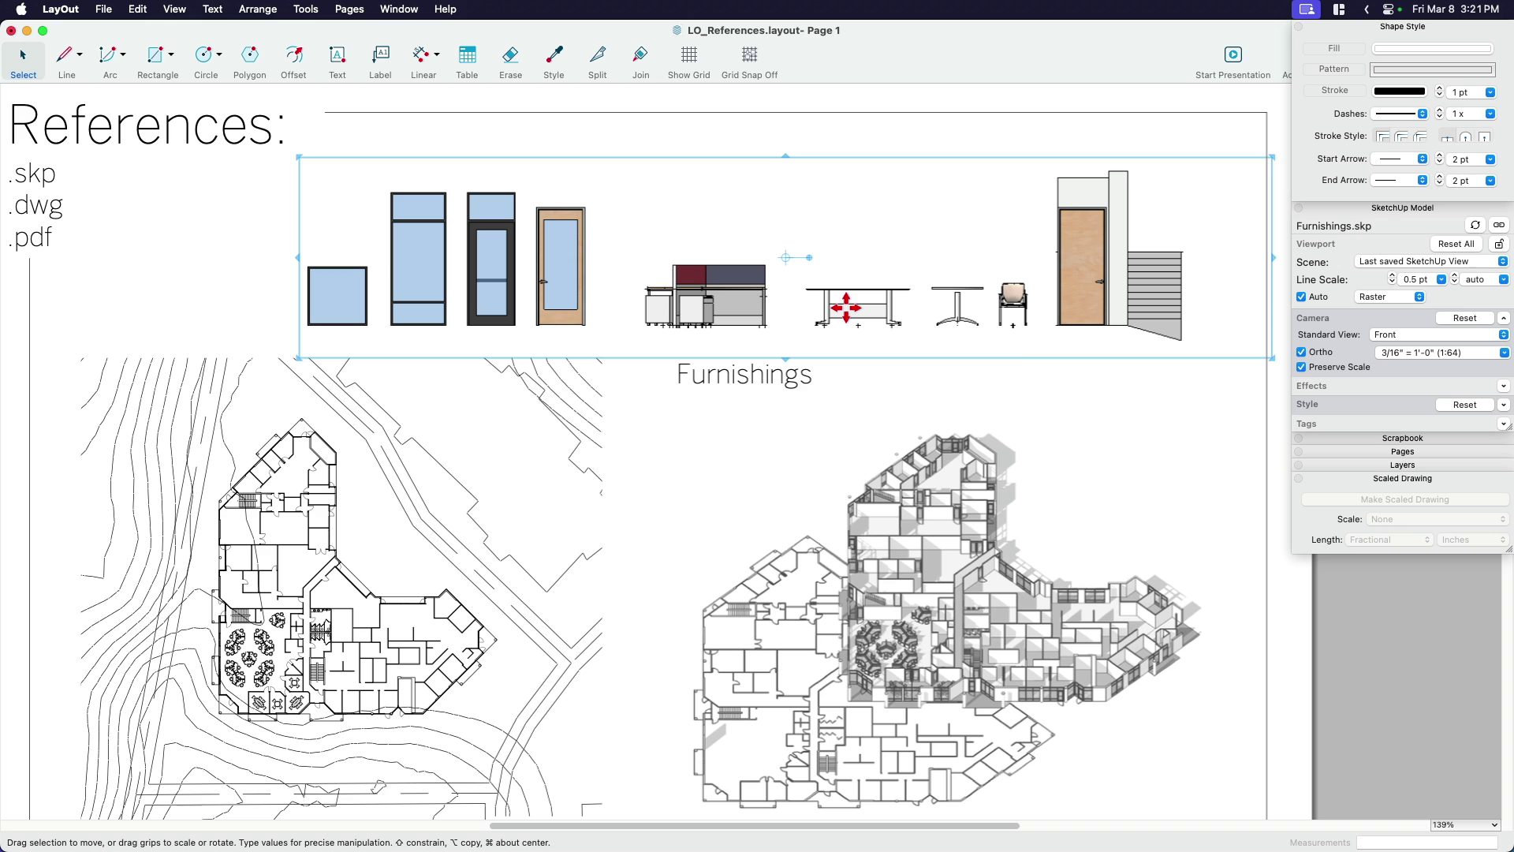
right_click(846, 308)
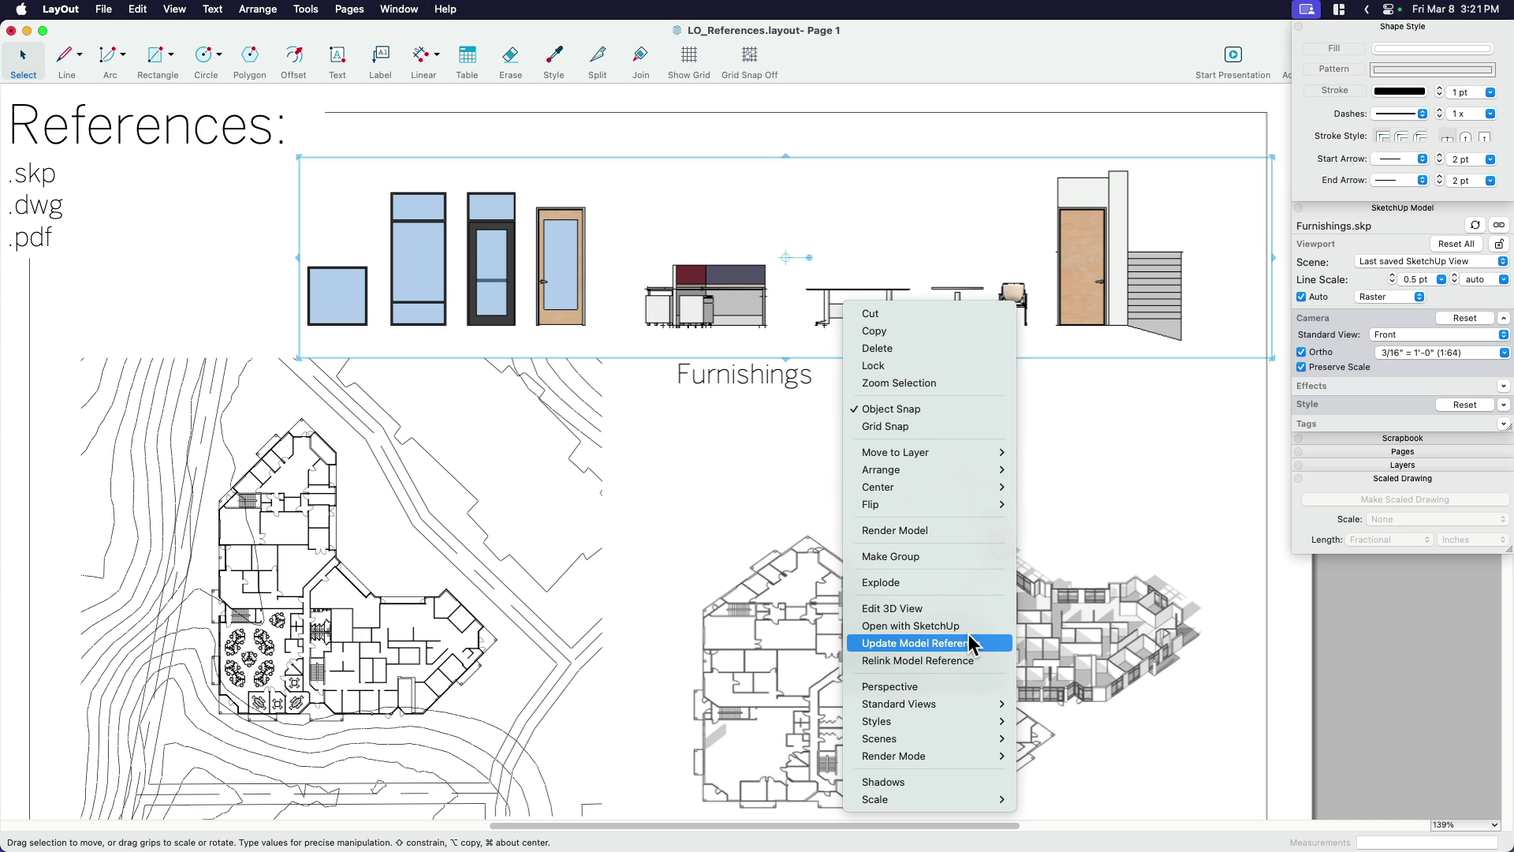
click(921, 645)
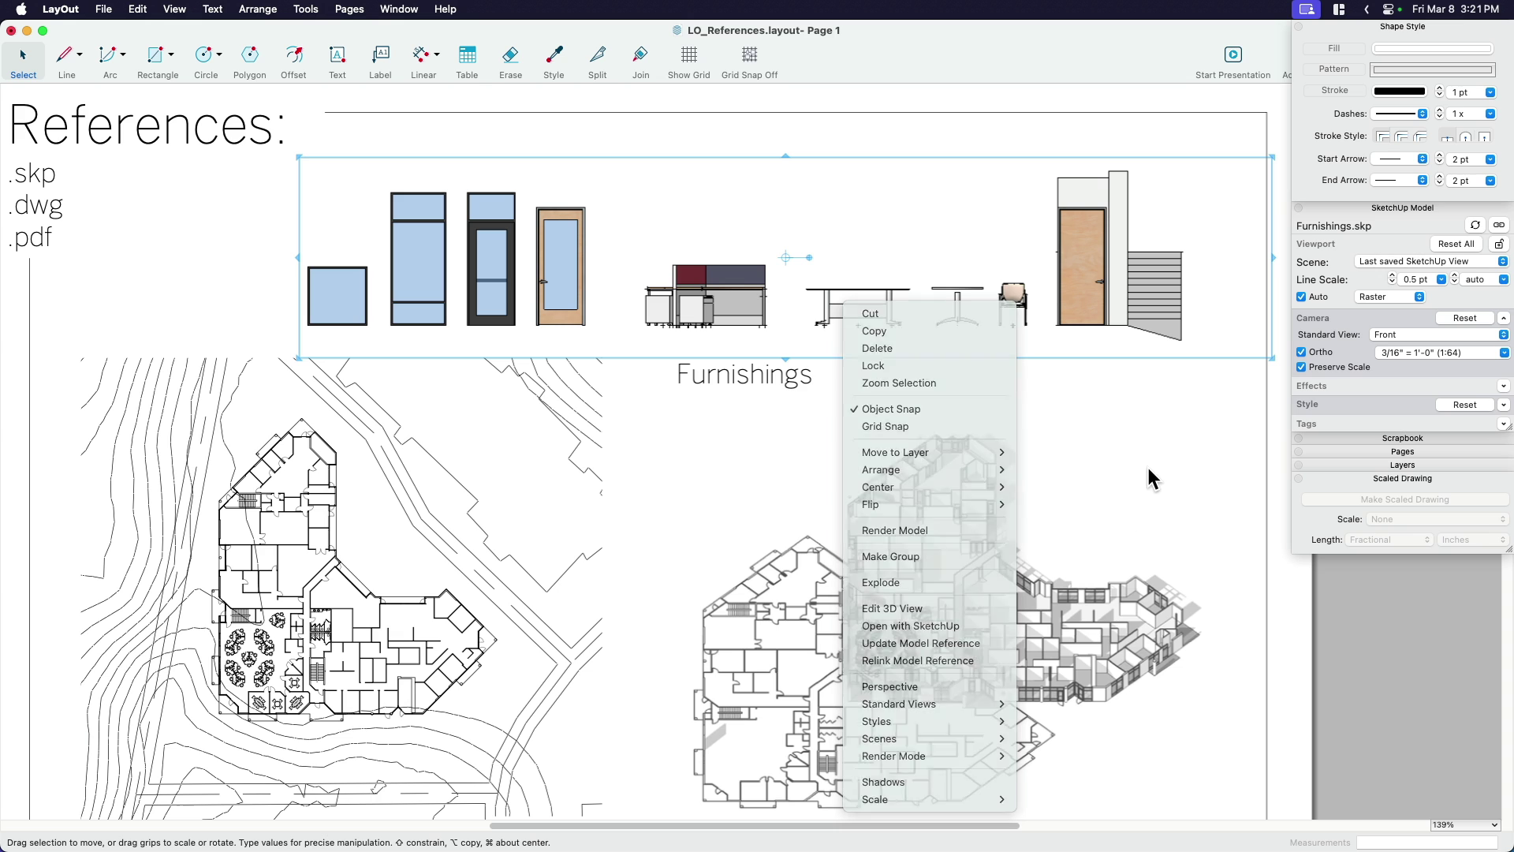
scroll(473, 287, up, 1)
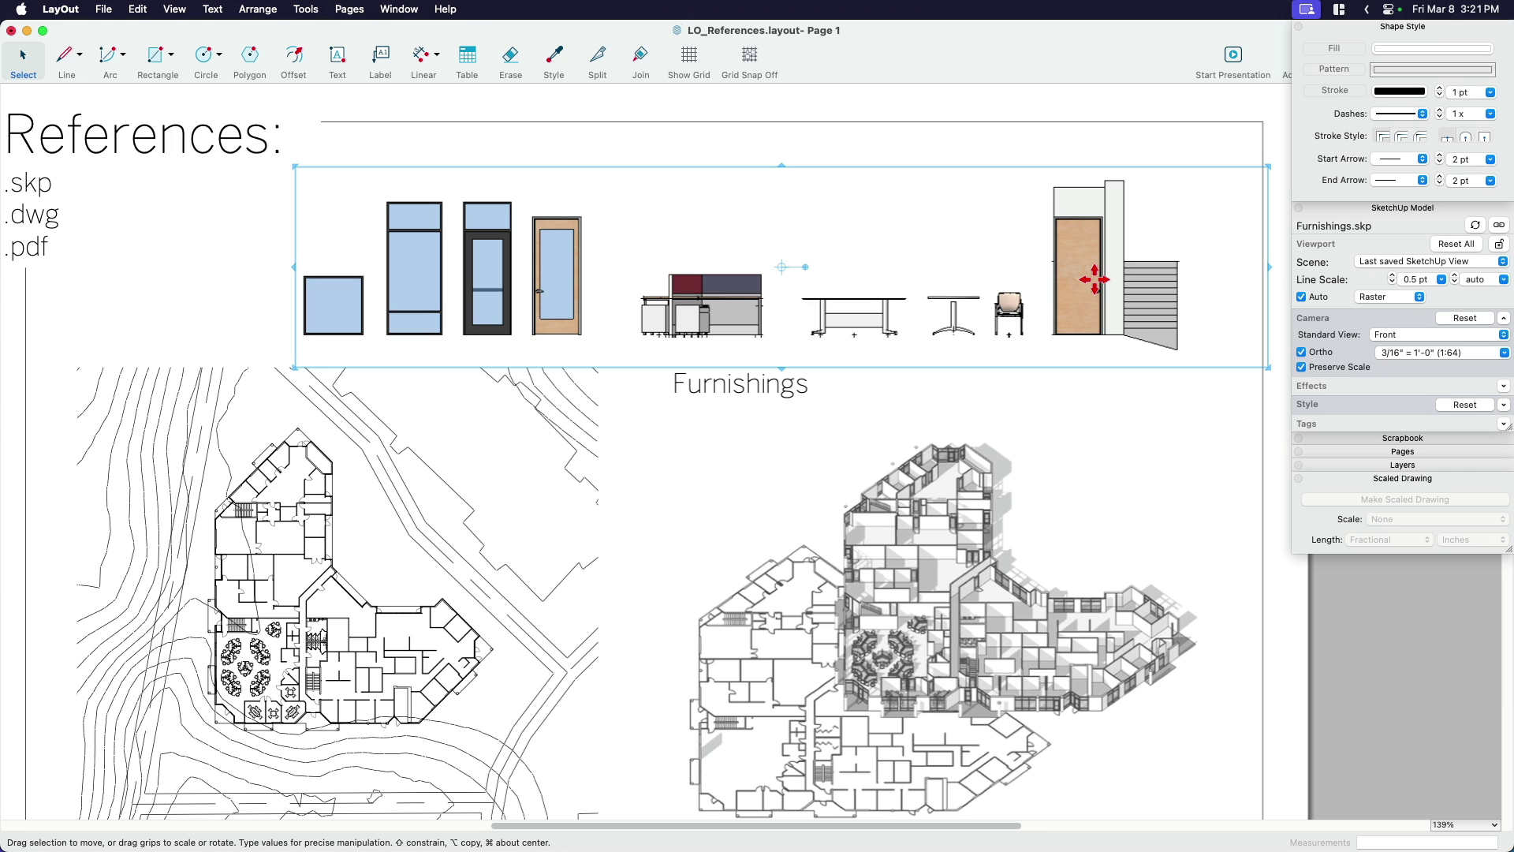
click(1017, 308)
right_click(1008, 308)
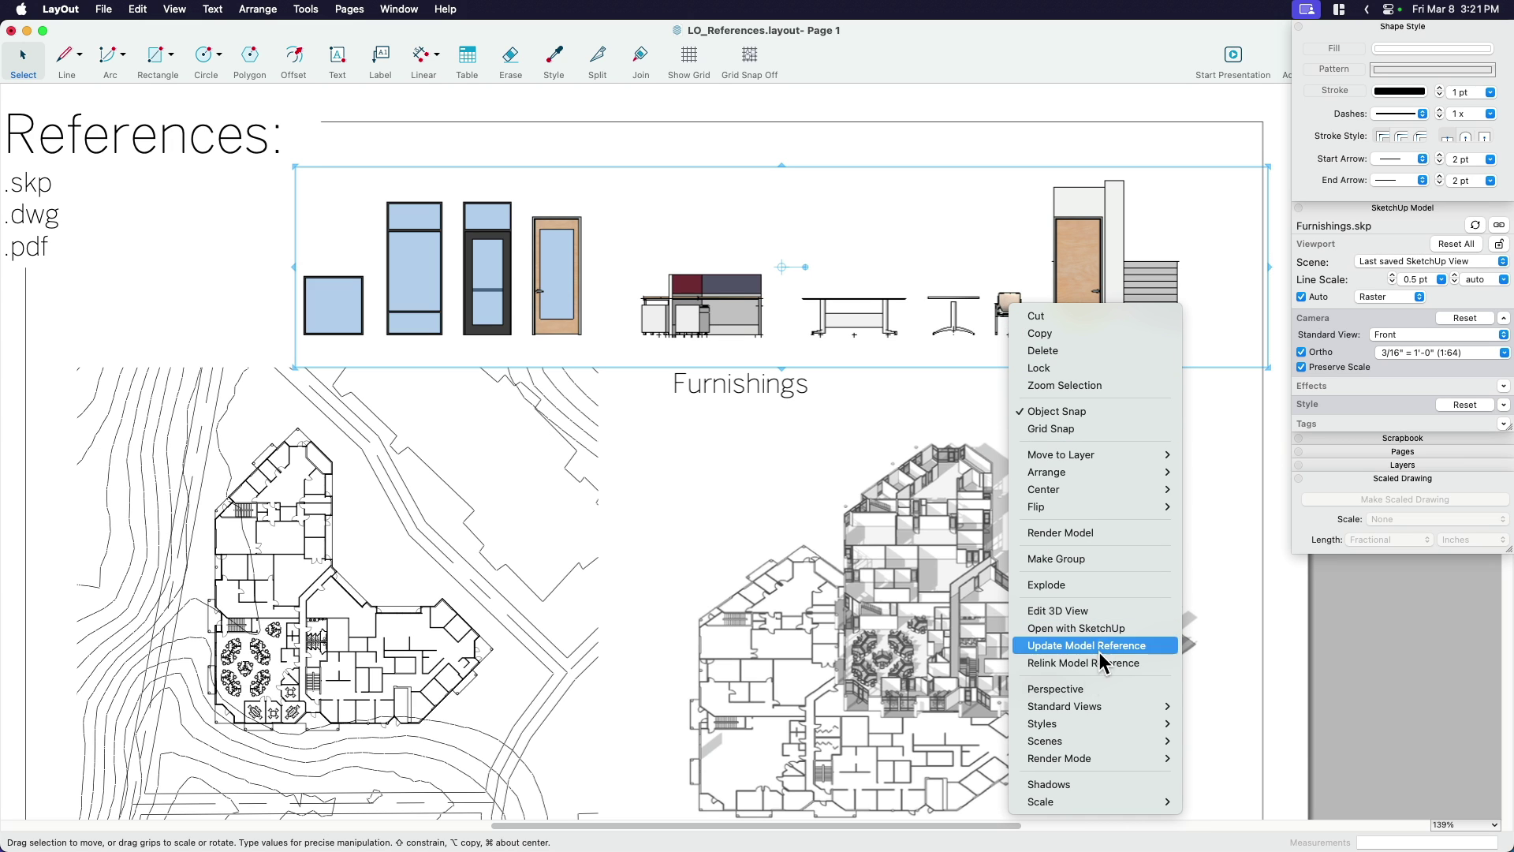
mouse_move(1077, 726)
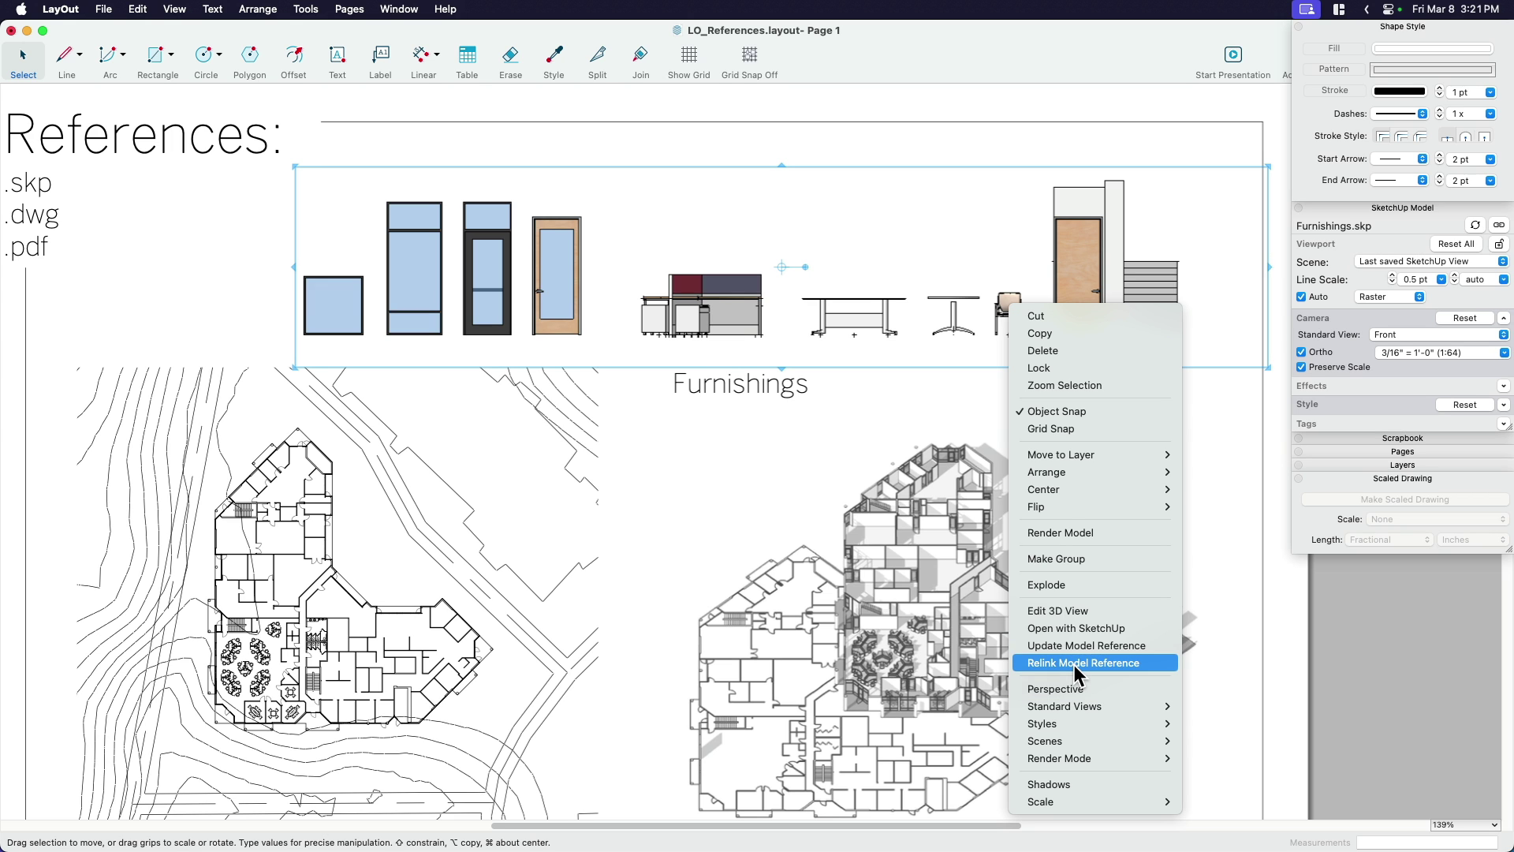
click(1257, 635)
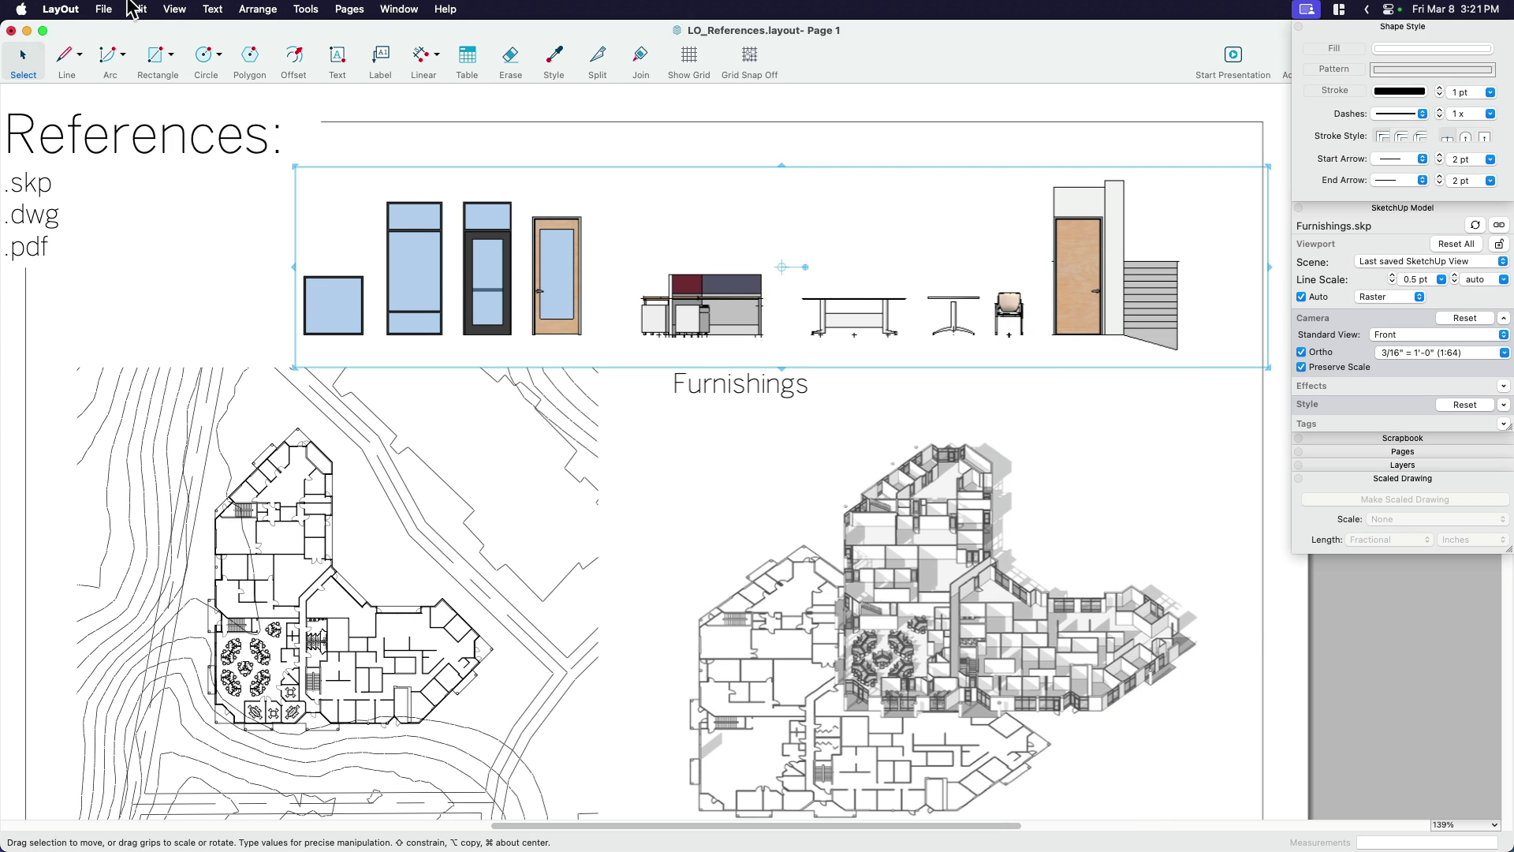
click(103, 9)
click(136, 267)
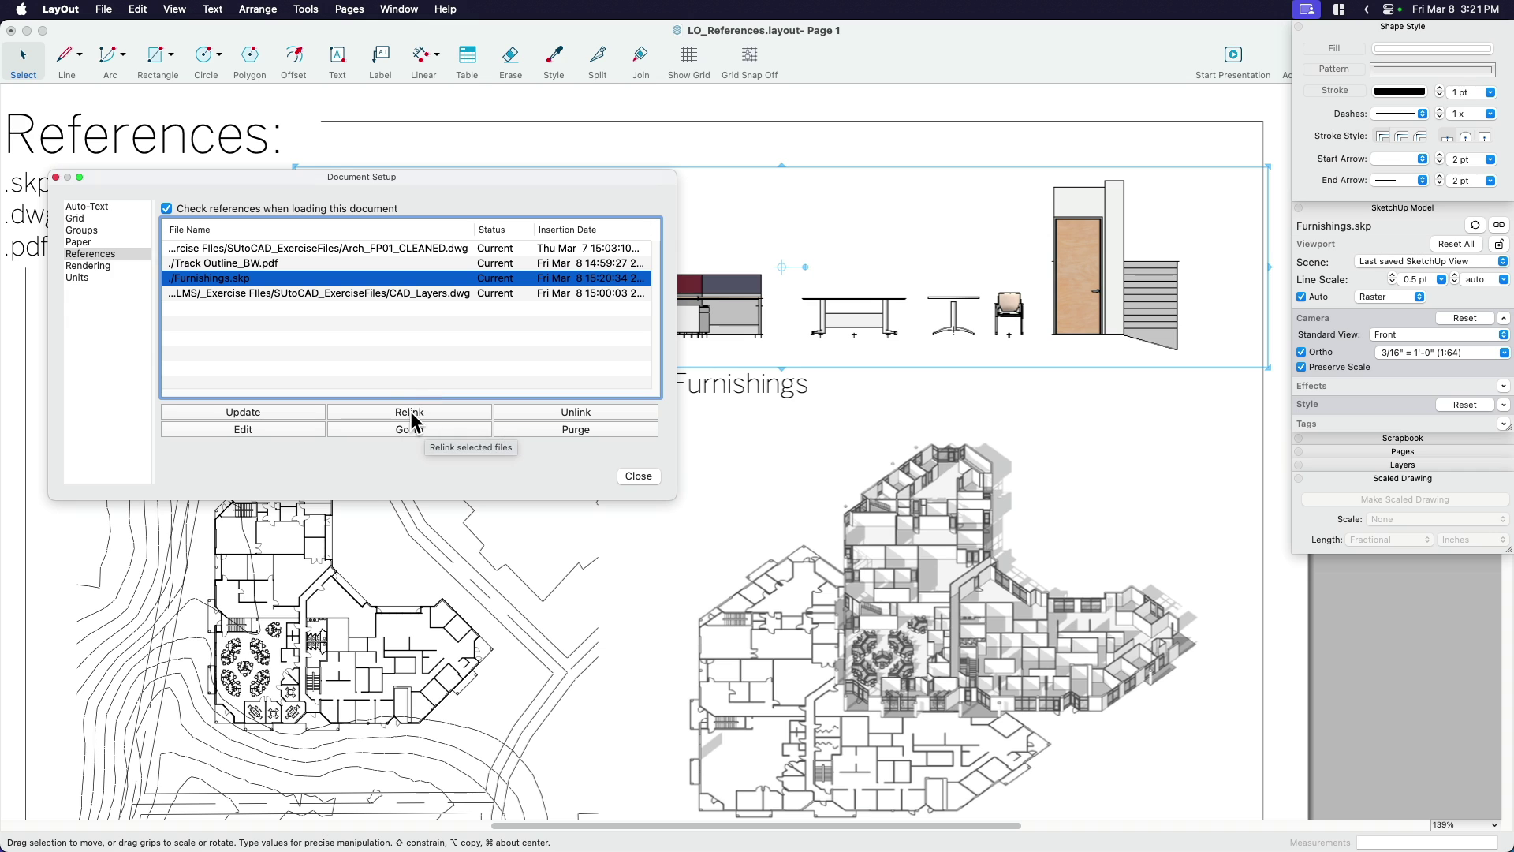
Close the references list and relink the Furnishings viewport's model to Furnishings2.skp
click(56, 177)
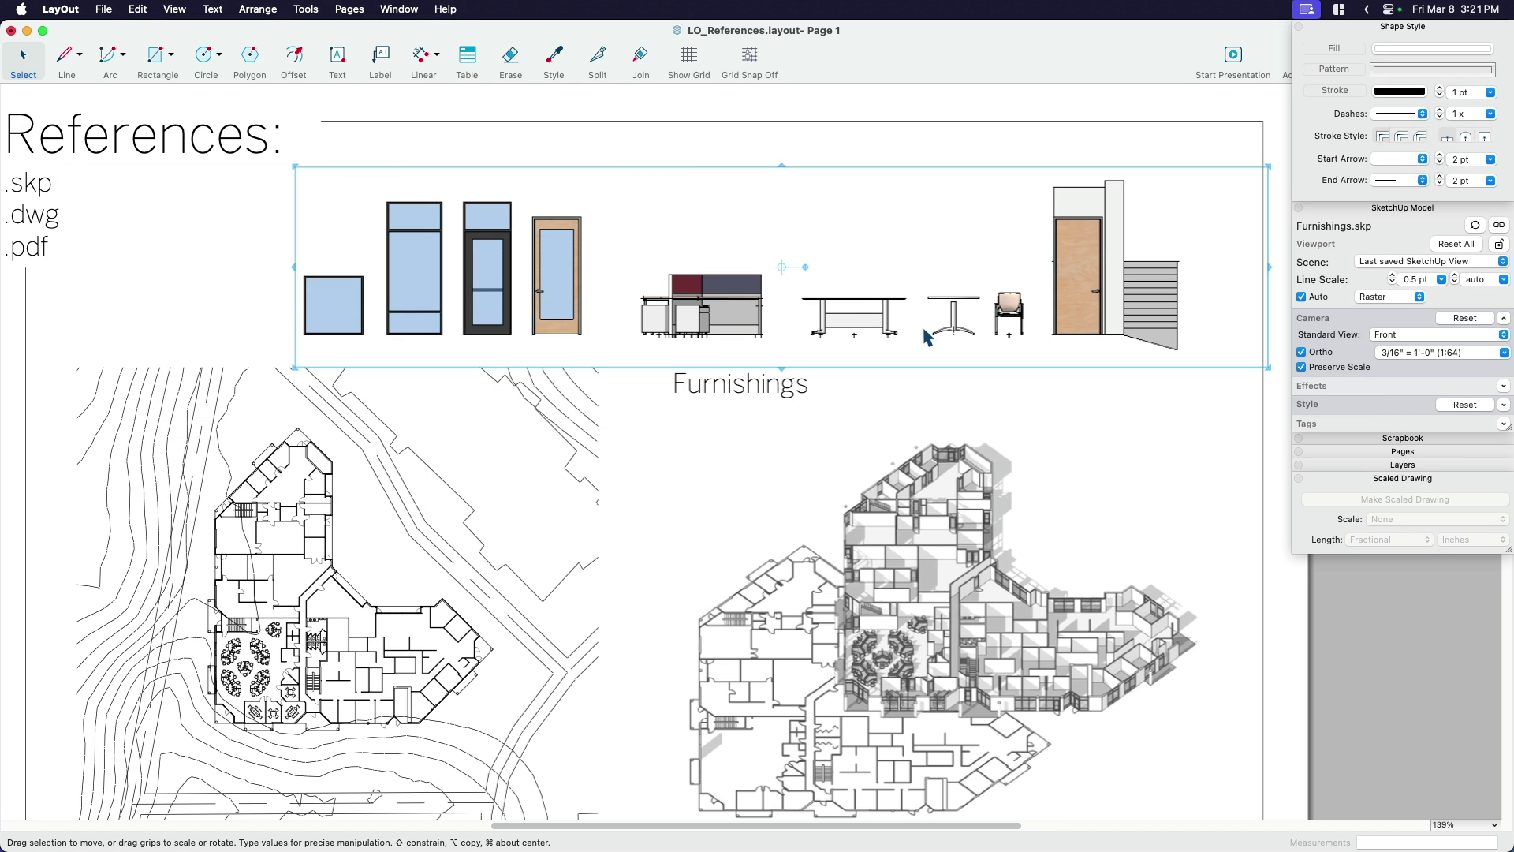
right_click(860, 309)
click(984, 315)
right_click(1020, 309)
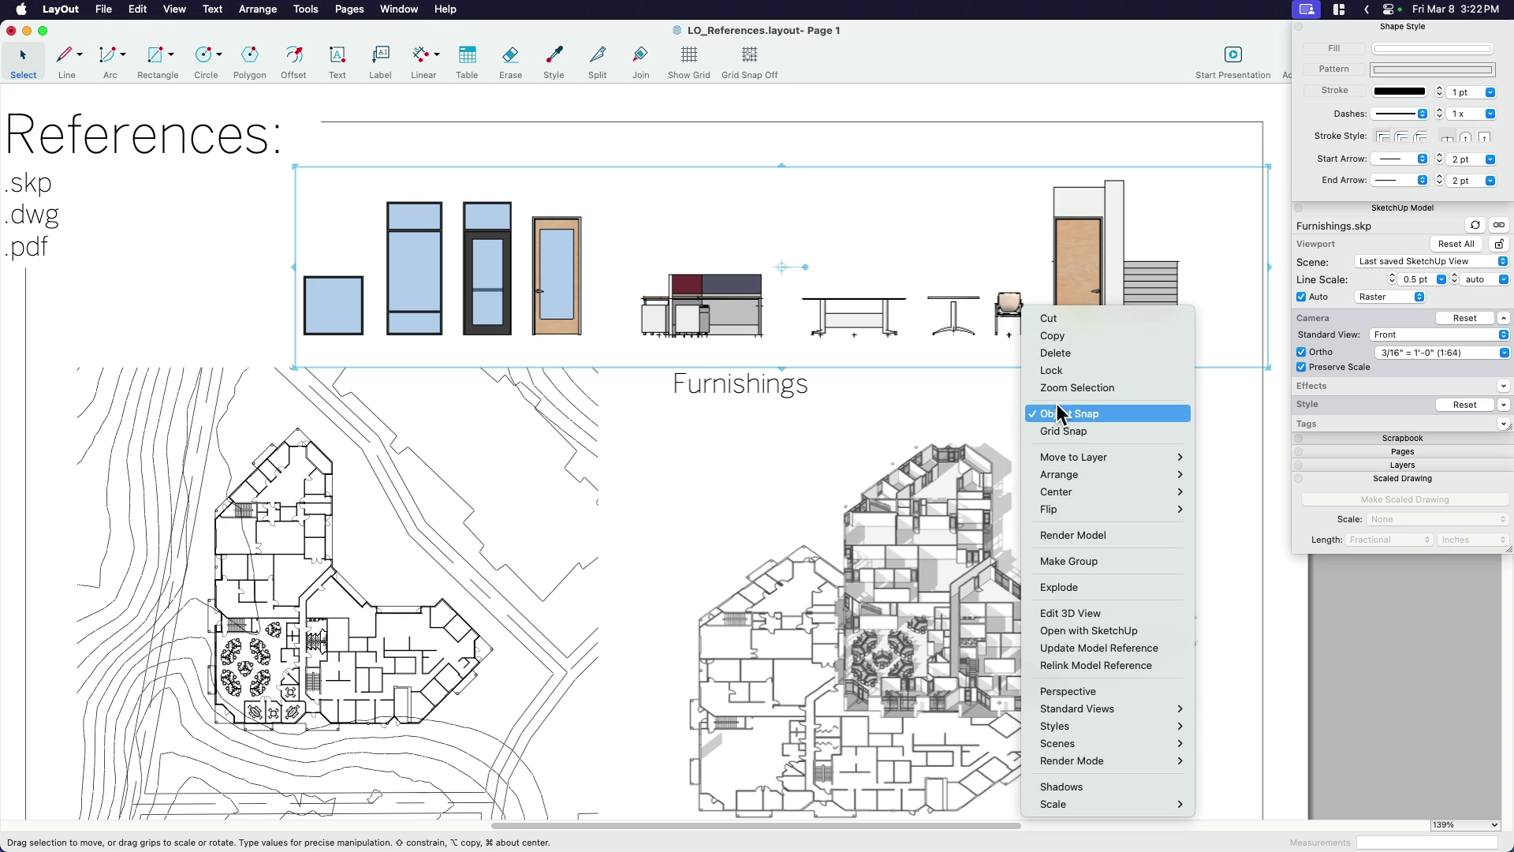
click(1068, 666)
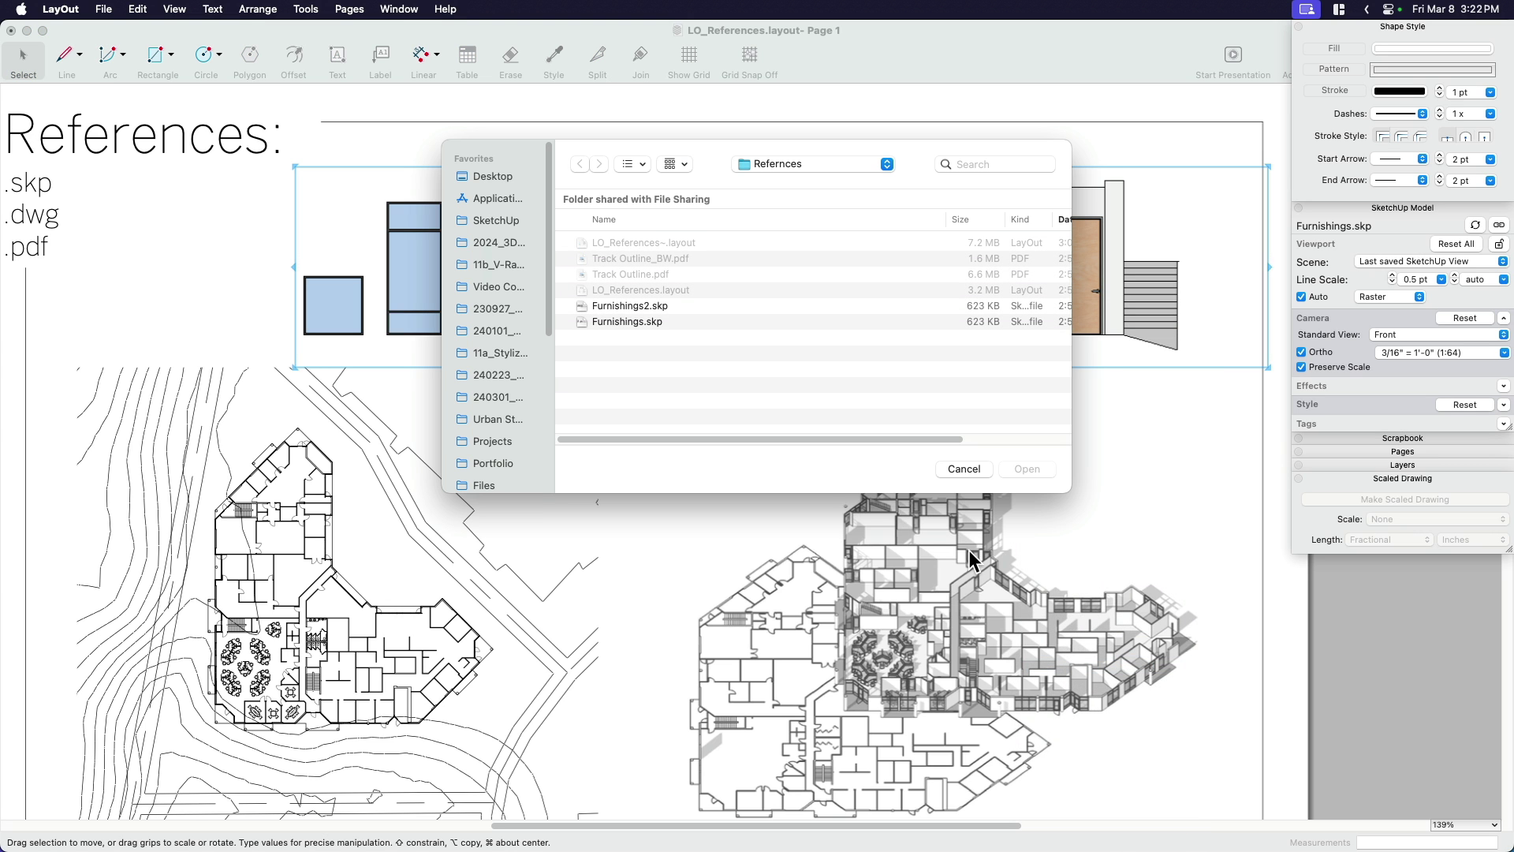
click(622, 307)
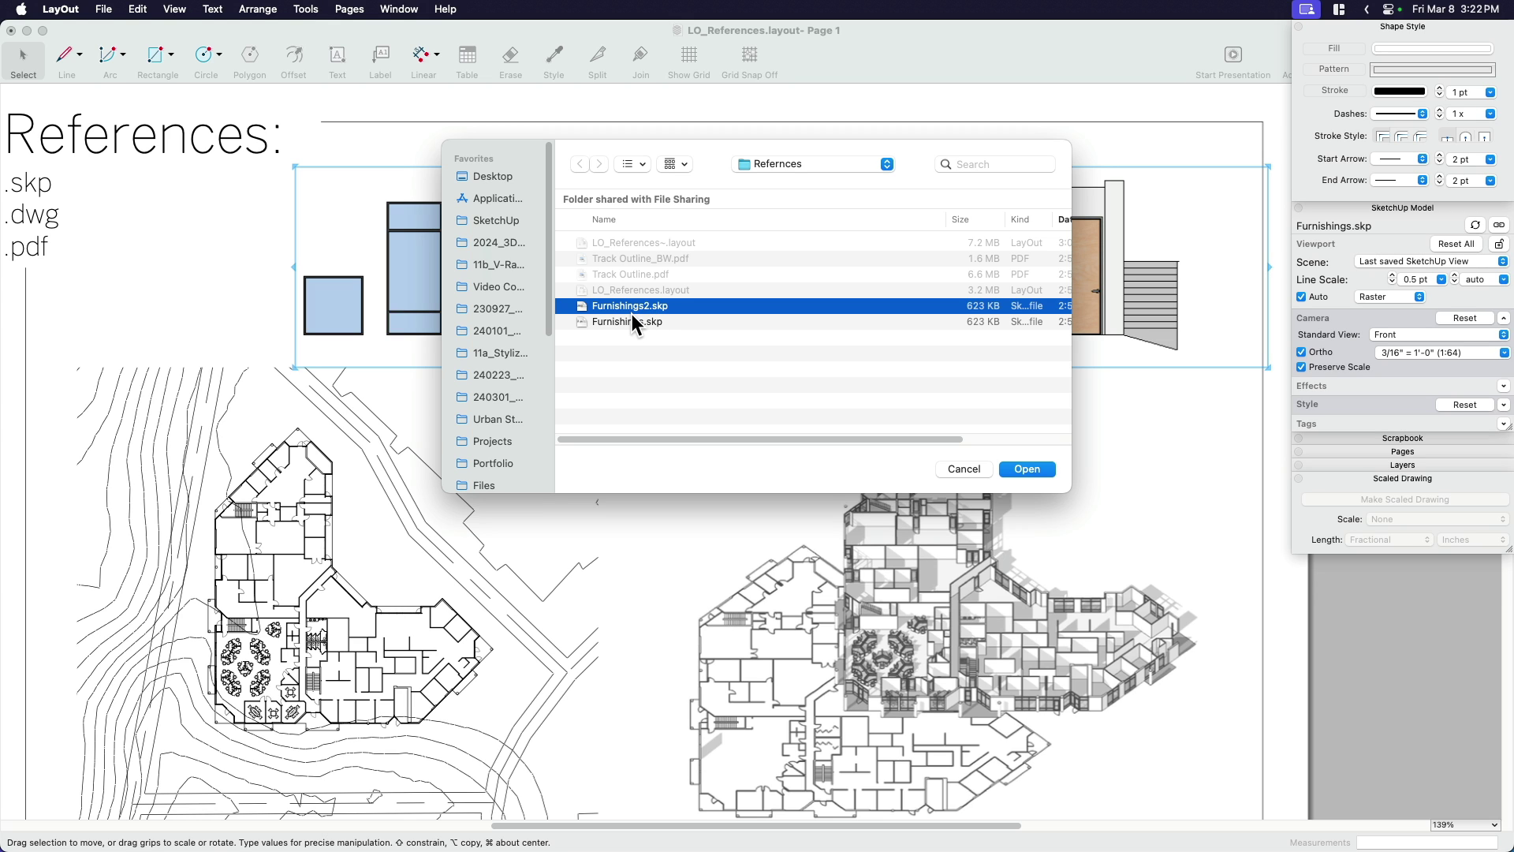
click(1027, 469)
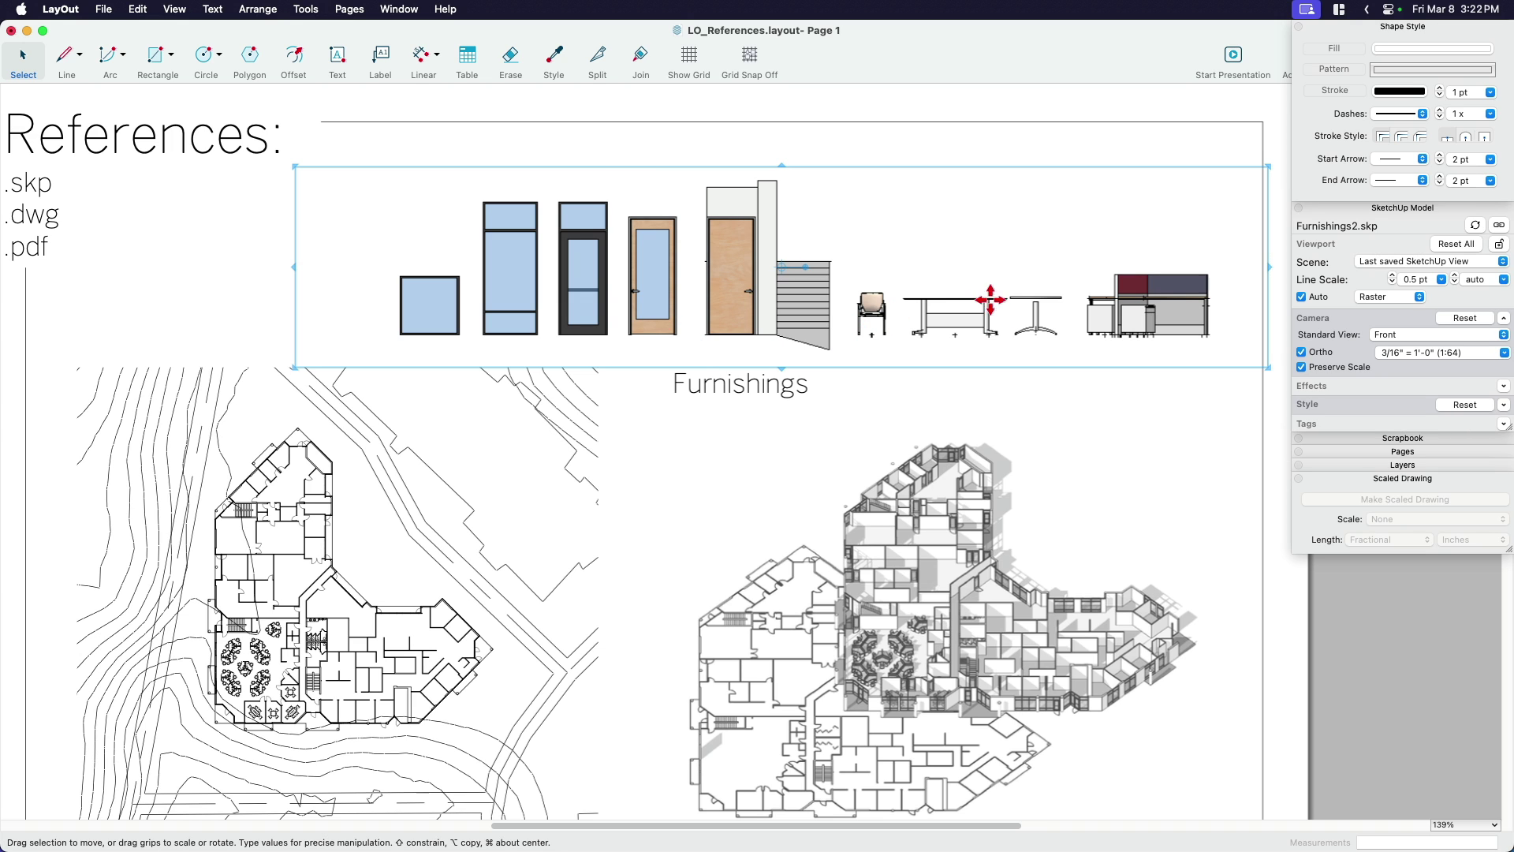
Inspect which models the Space Plan, Site Plan and Furnishings viewports reference, then open the File menu
click(1107, 430)
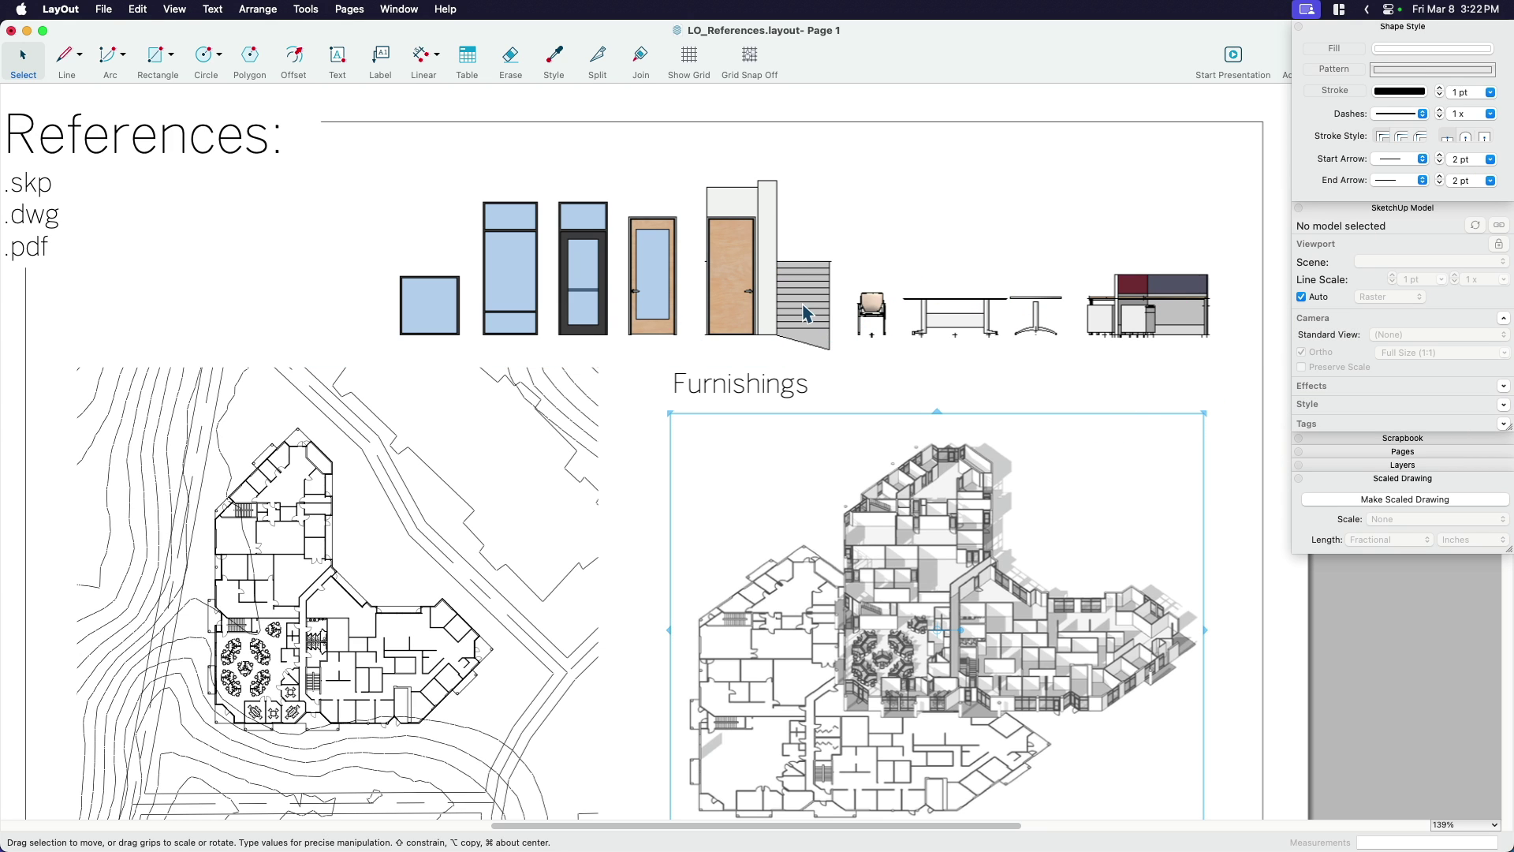
scroll(931, 347, down, 3)
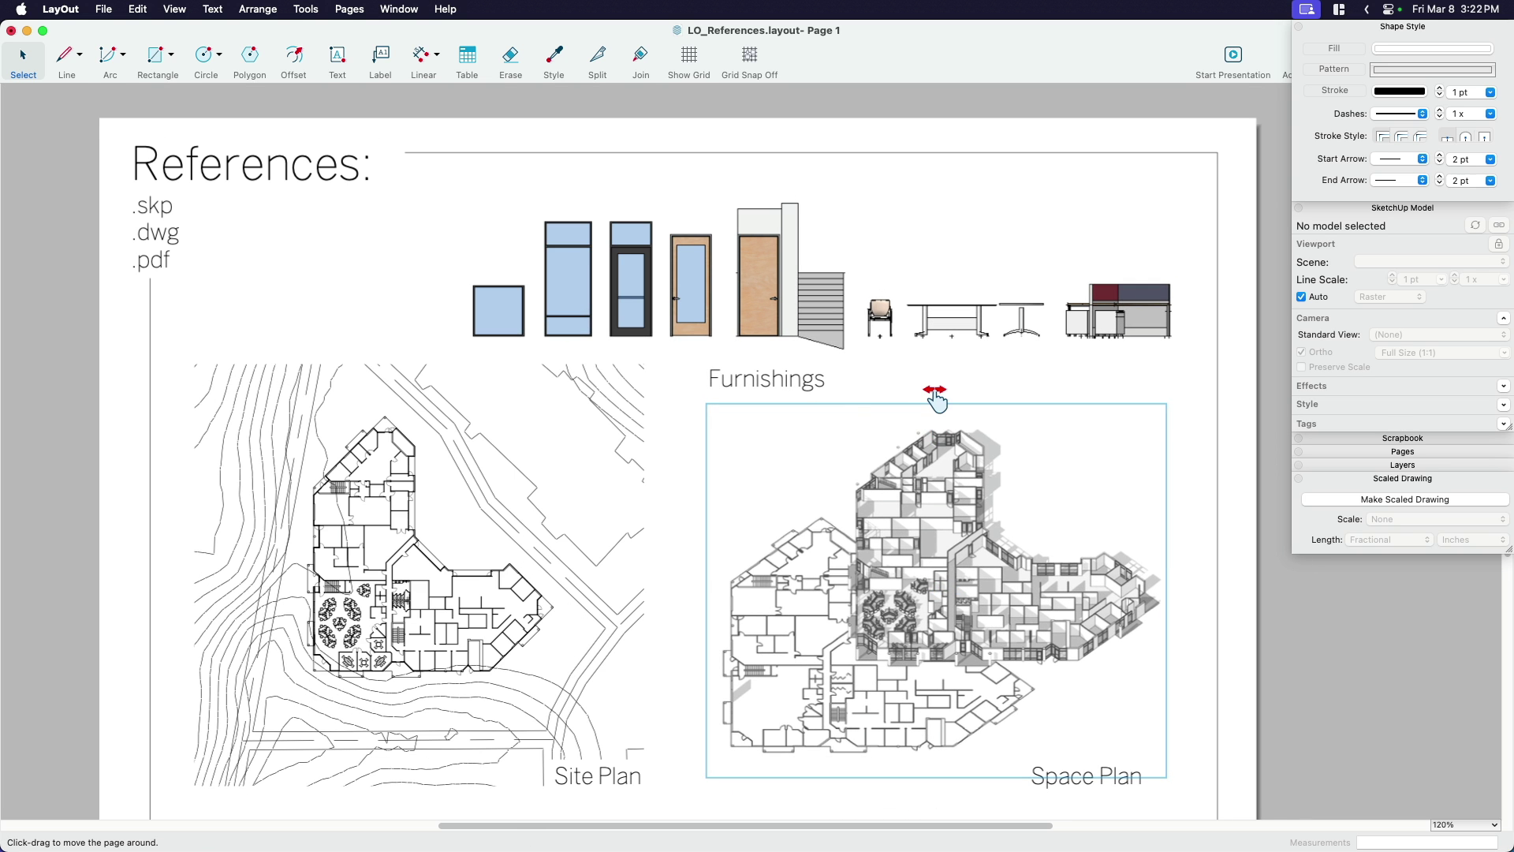
scroll(947, 434, down, 1)
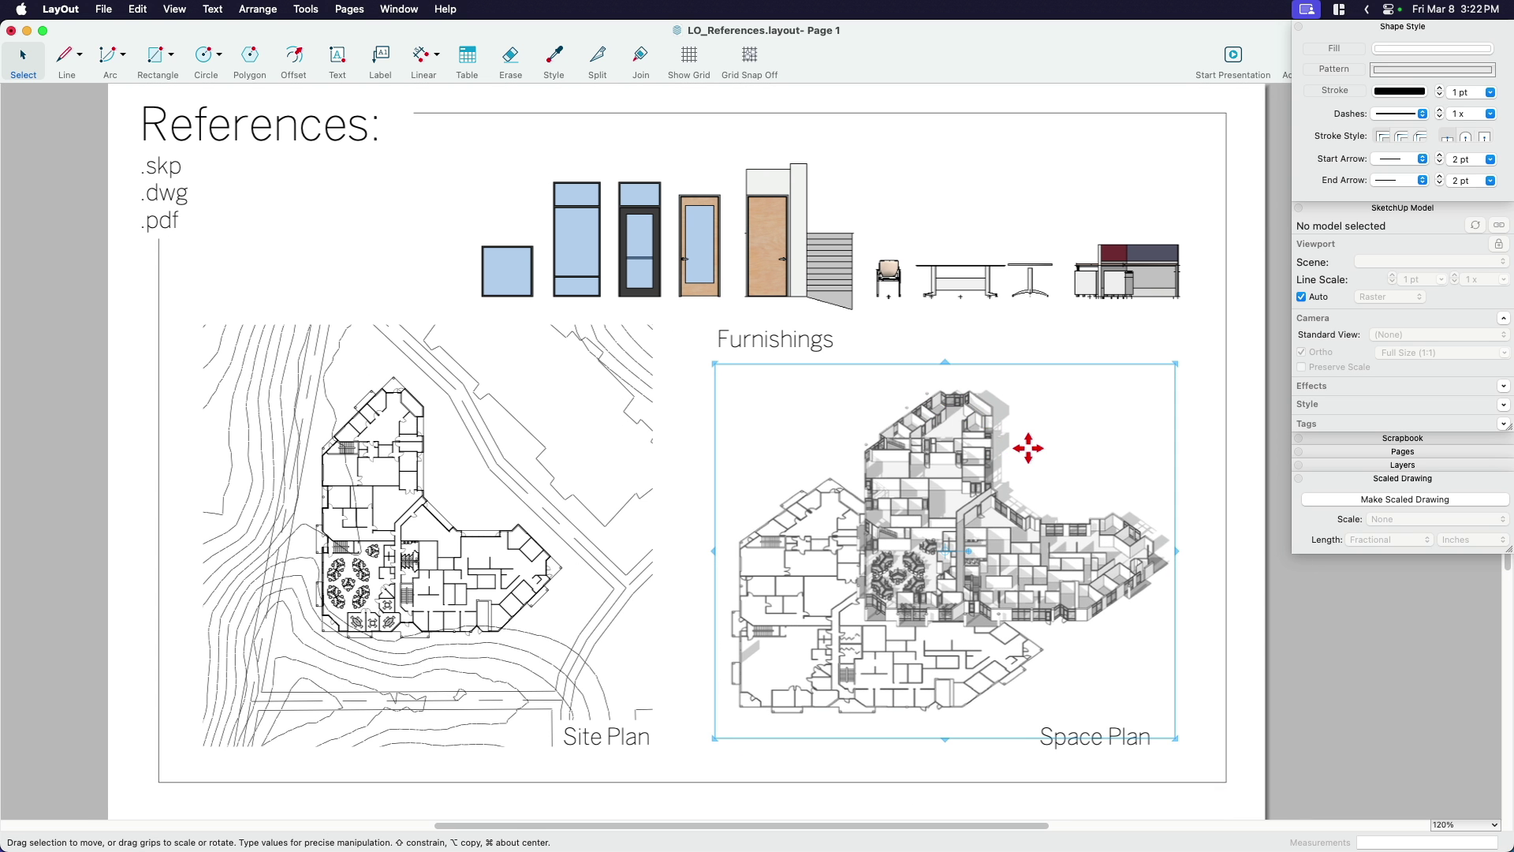
scroll(1028, 450, down, 1)
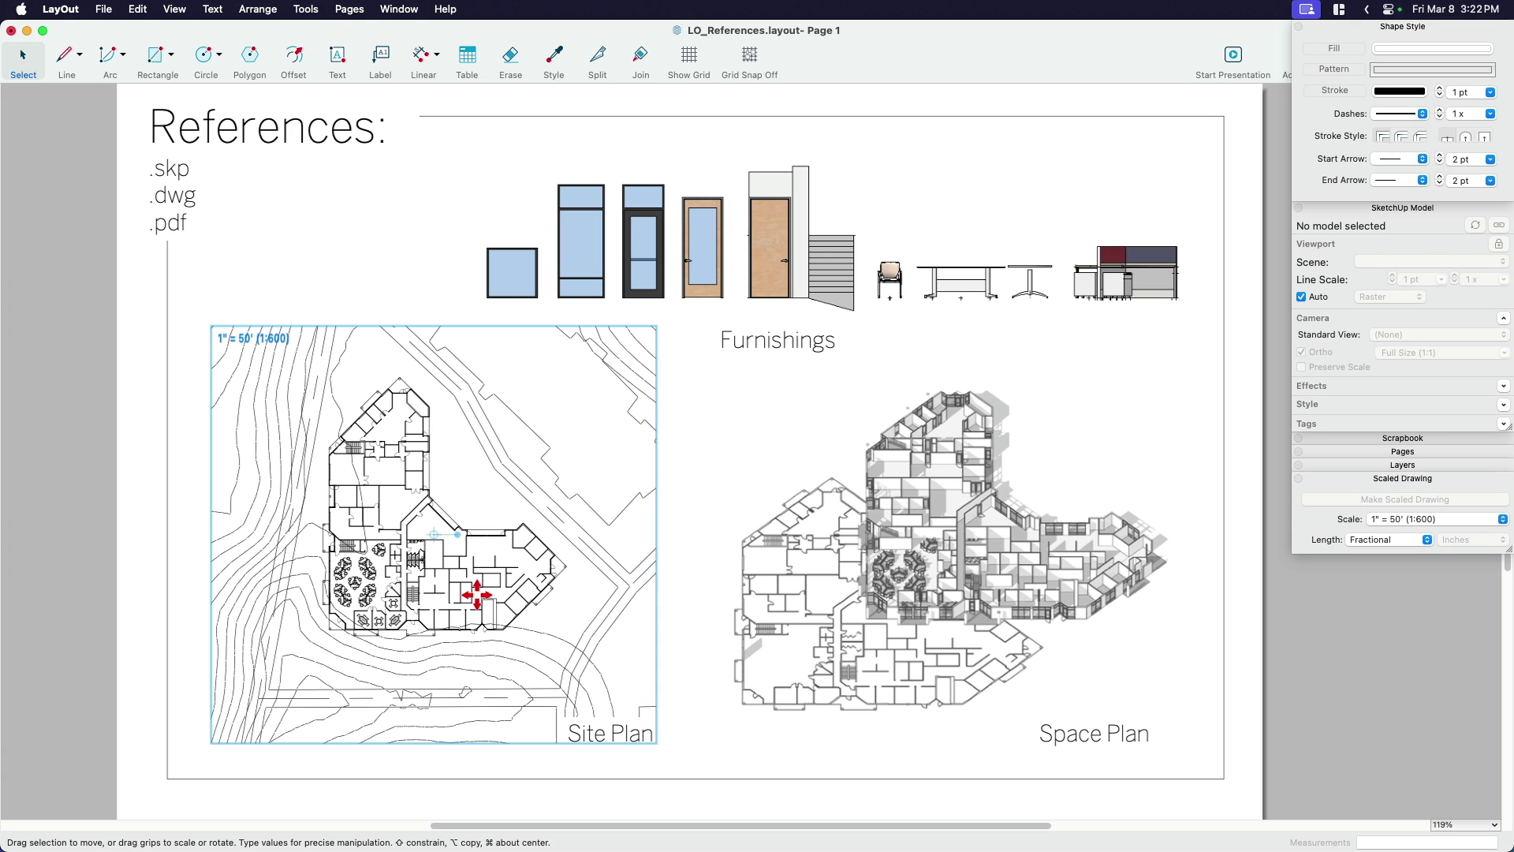
click(876, 272)
click(841, 254)
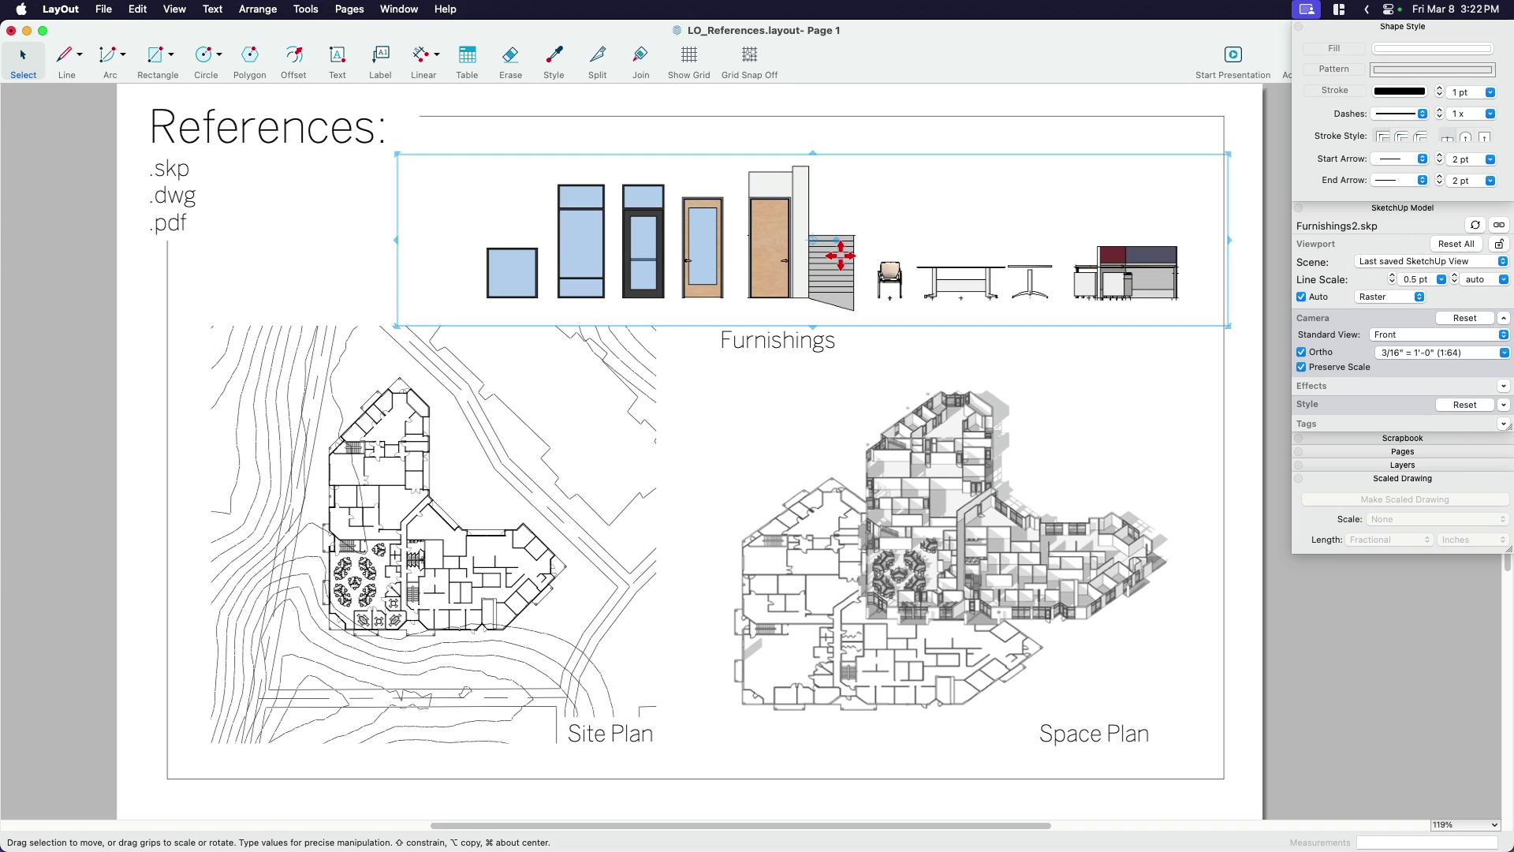
click(949, 485)
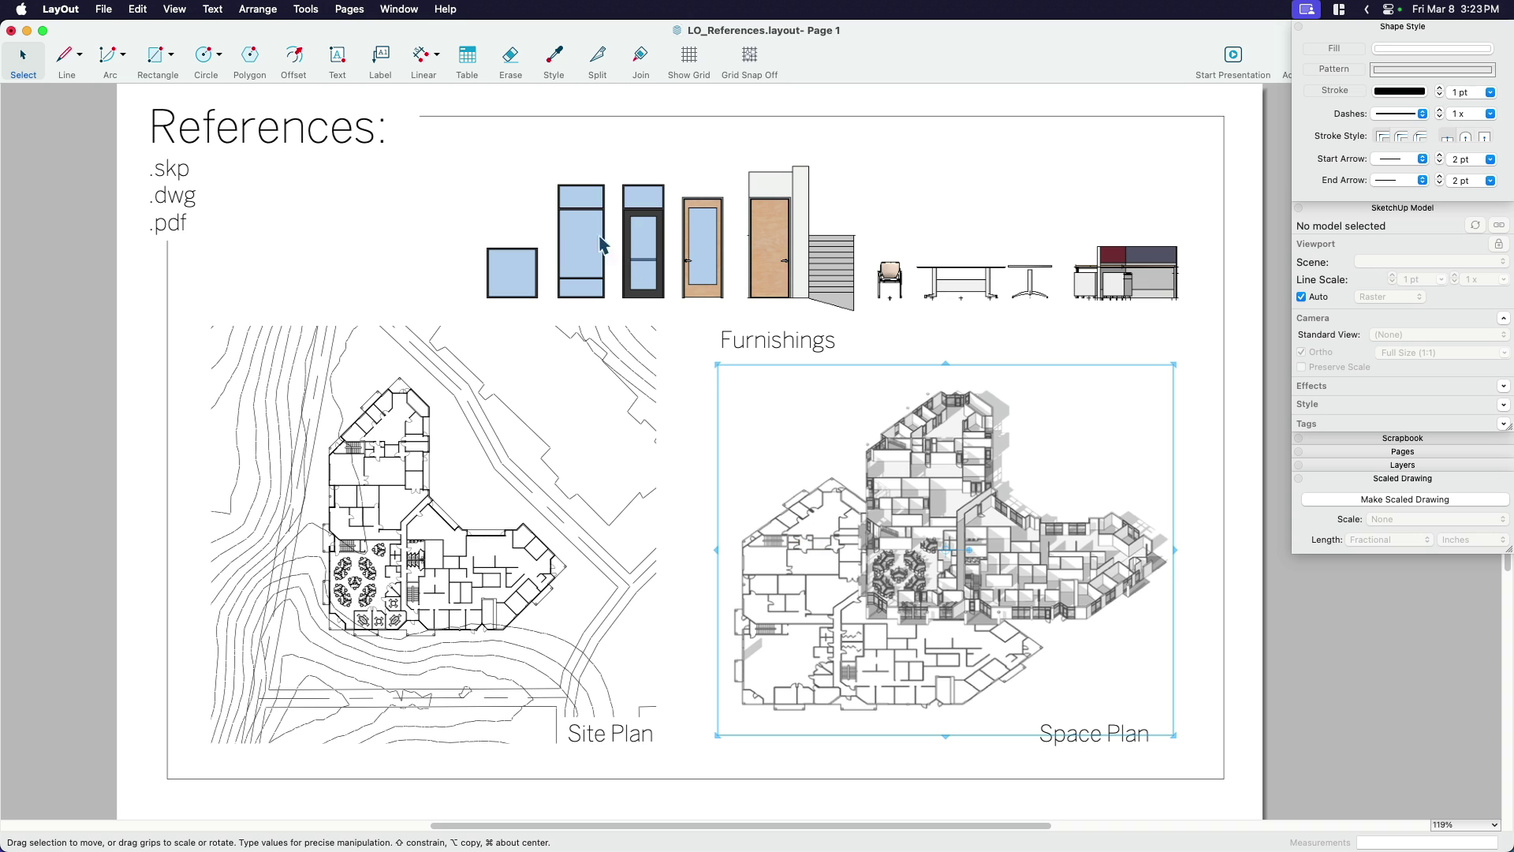
click(104, 9)
In References, relink Track Outline_BW.pdf to the colour Track Outline.pdf
click(141, 266)
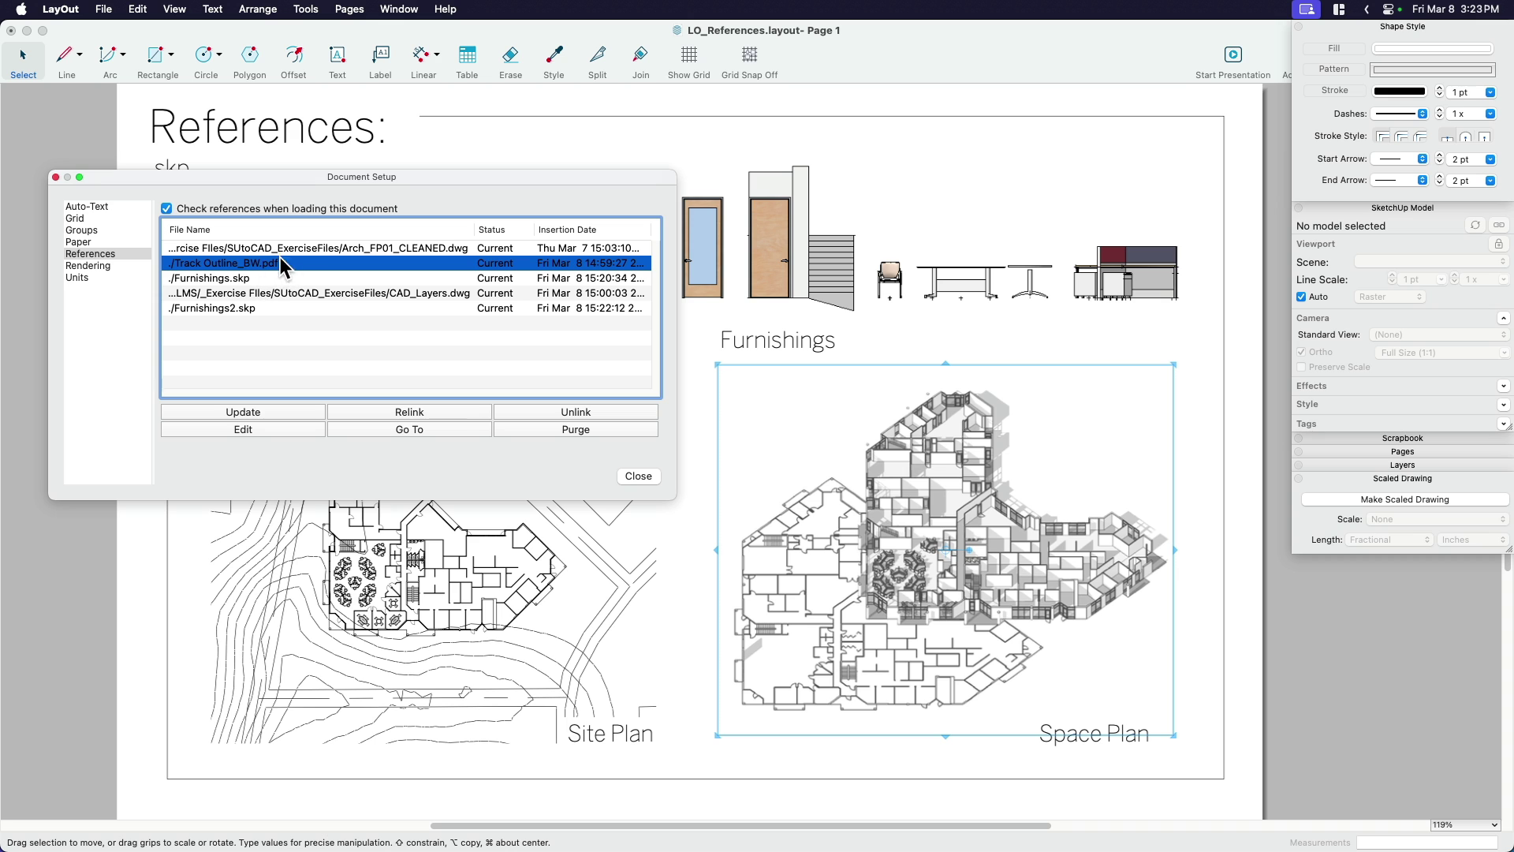
click(228, 277)
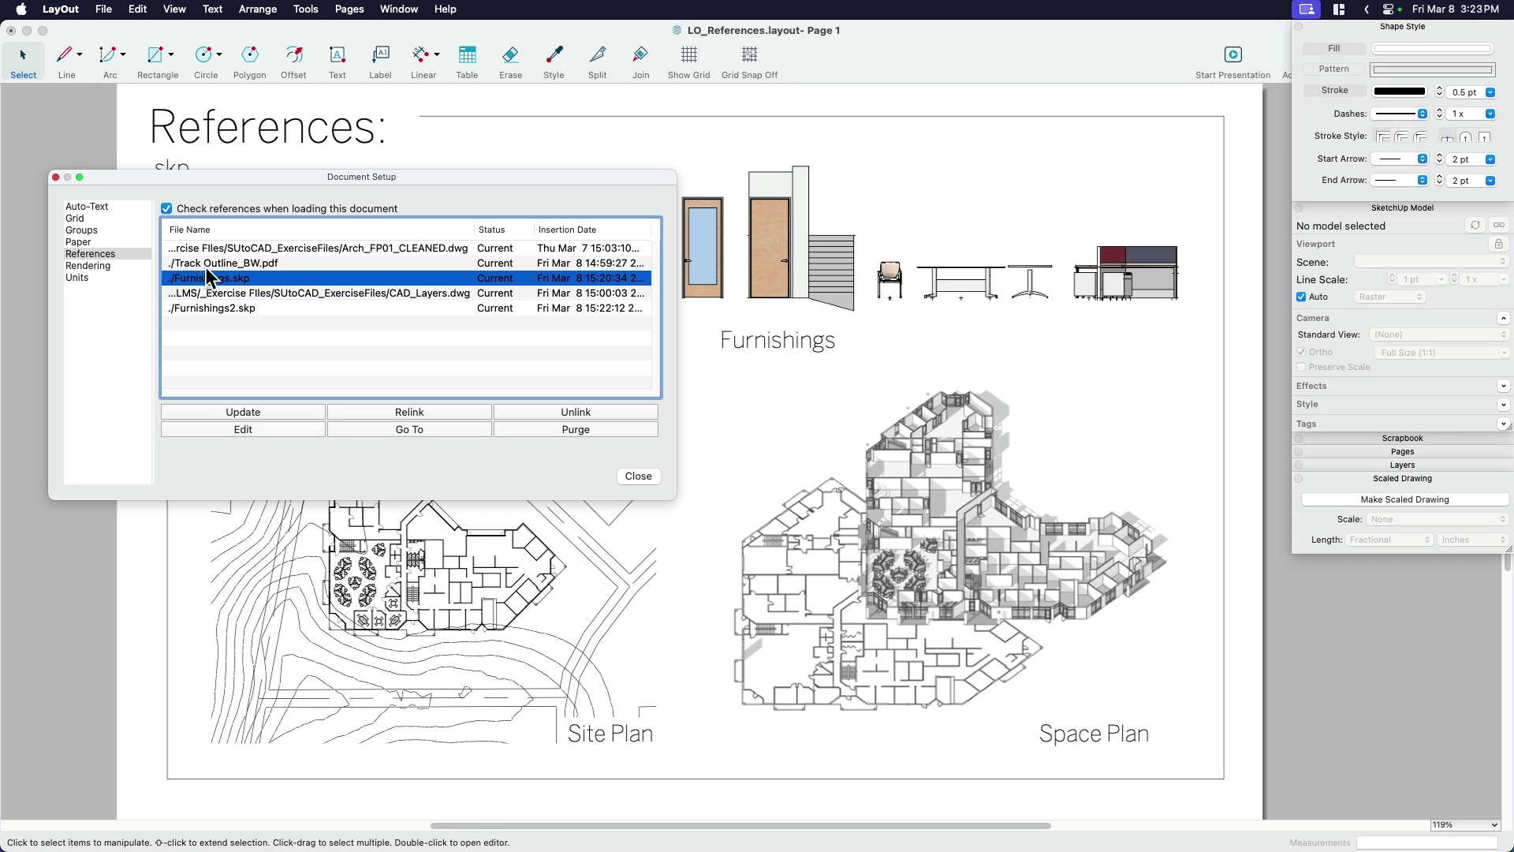
click(225, 263)
click(406, 410)
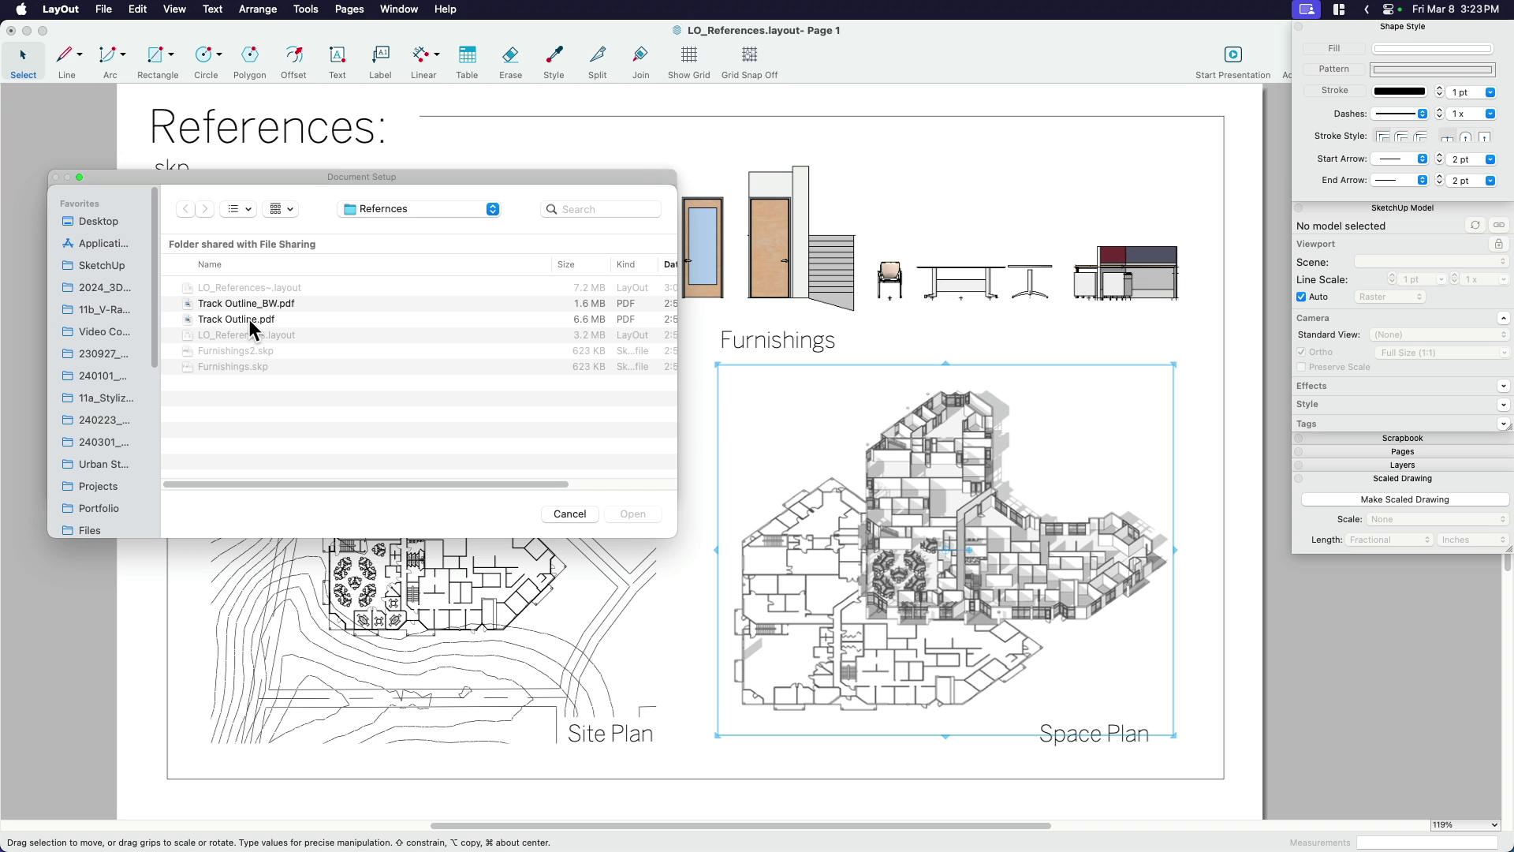
click(240, 320)
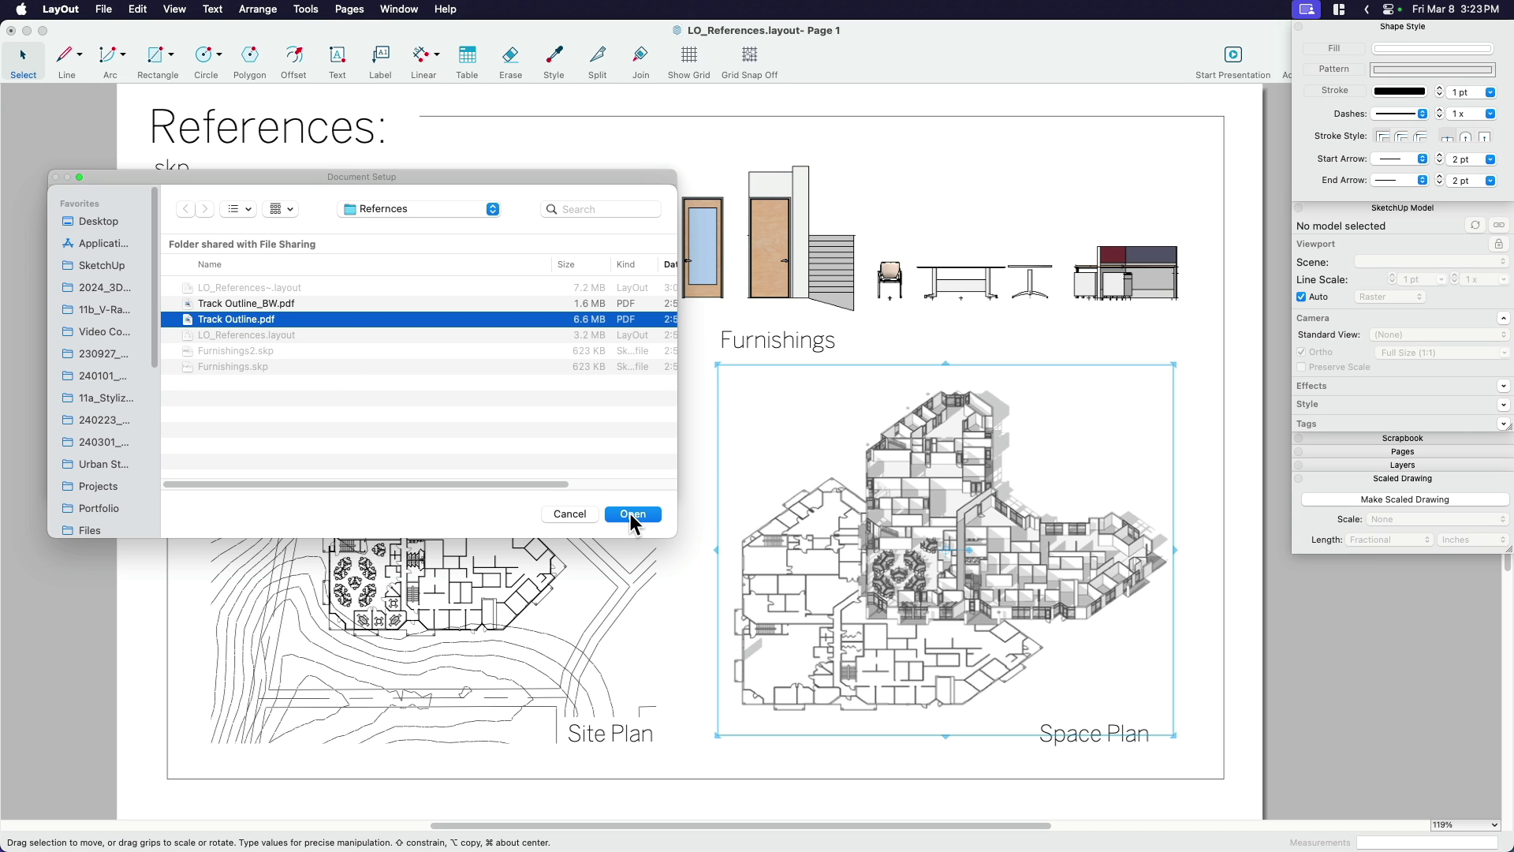
click(631, 513)
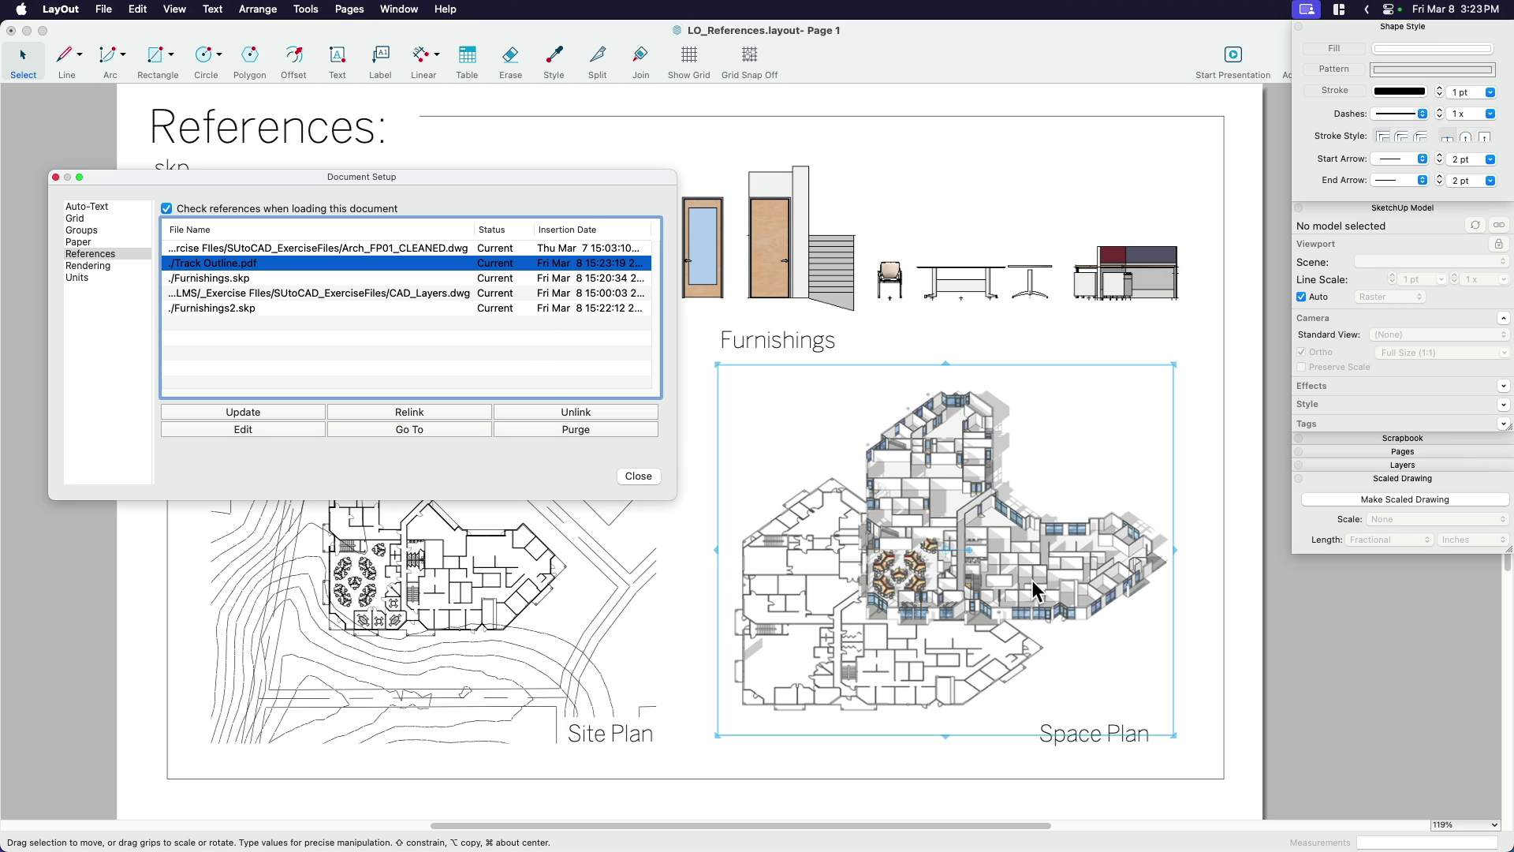
scroll(1030, 566, down, 2)
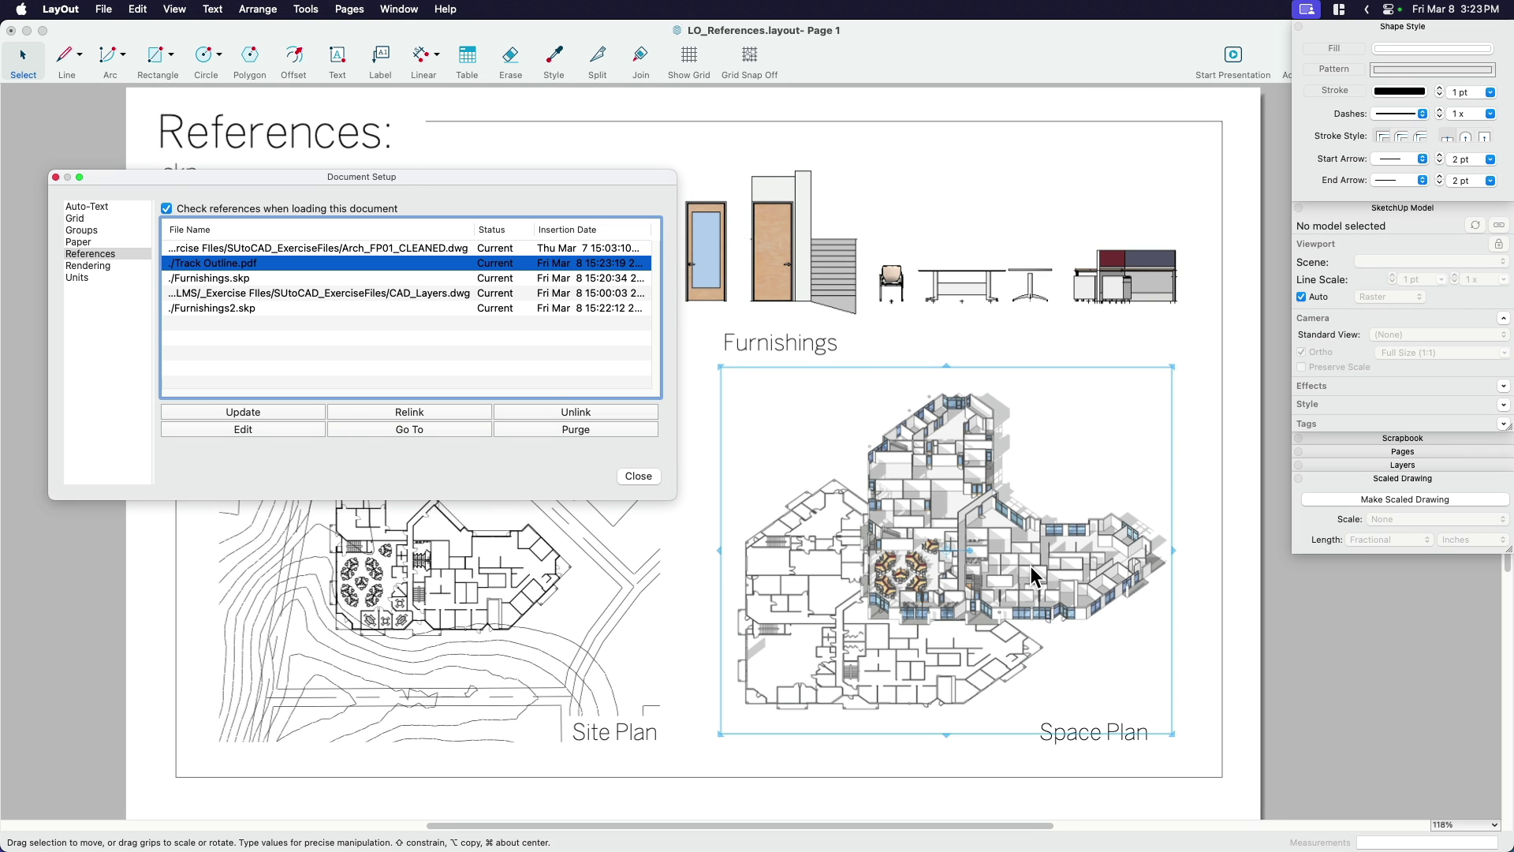
scroll(1077, 574, down, 2)
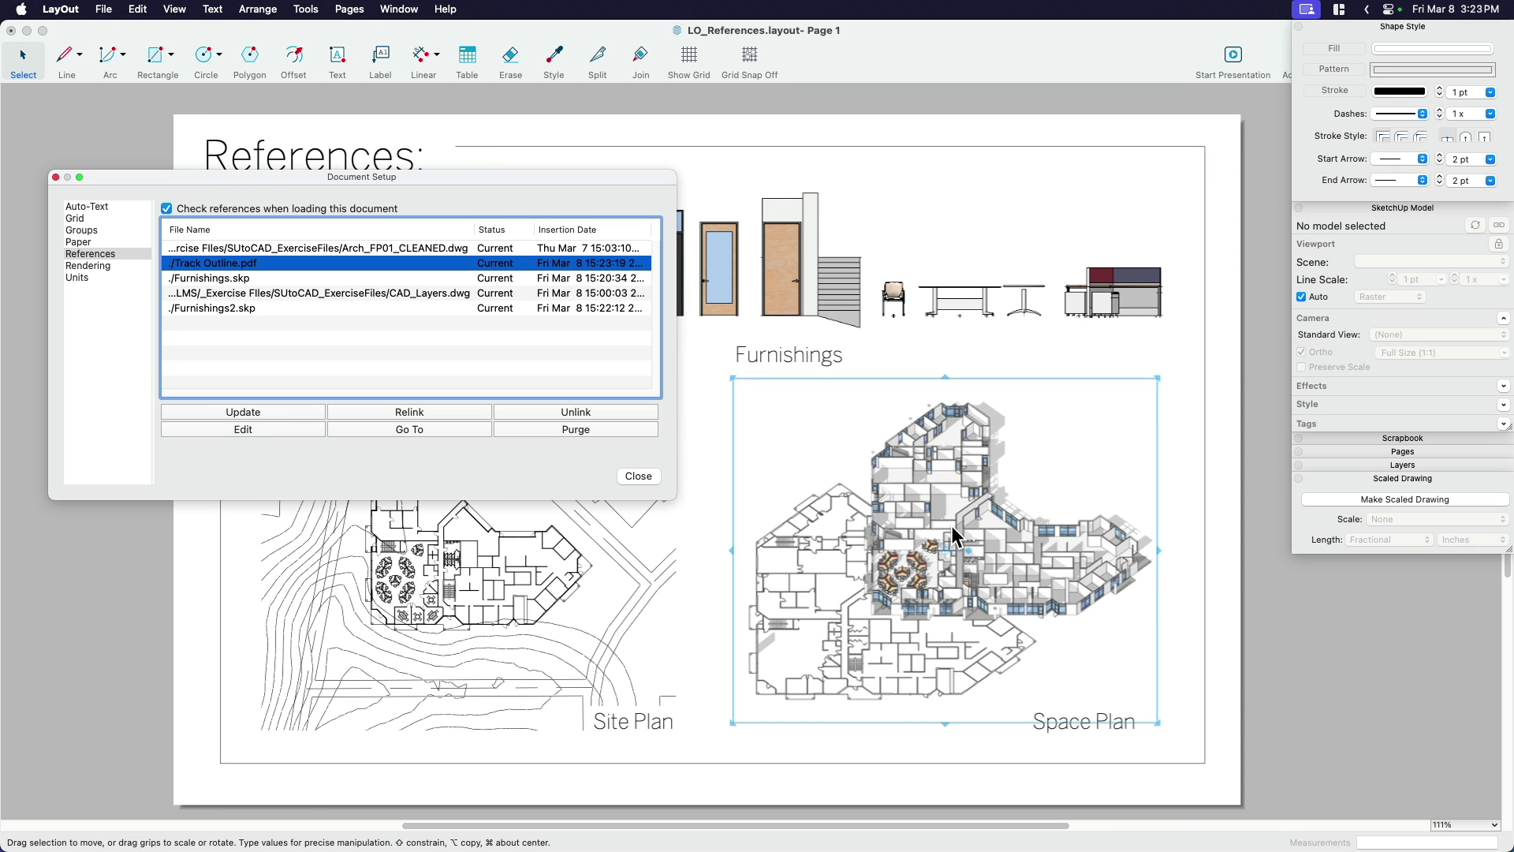
scroll(960, 532, down, 2)
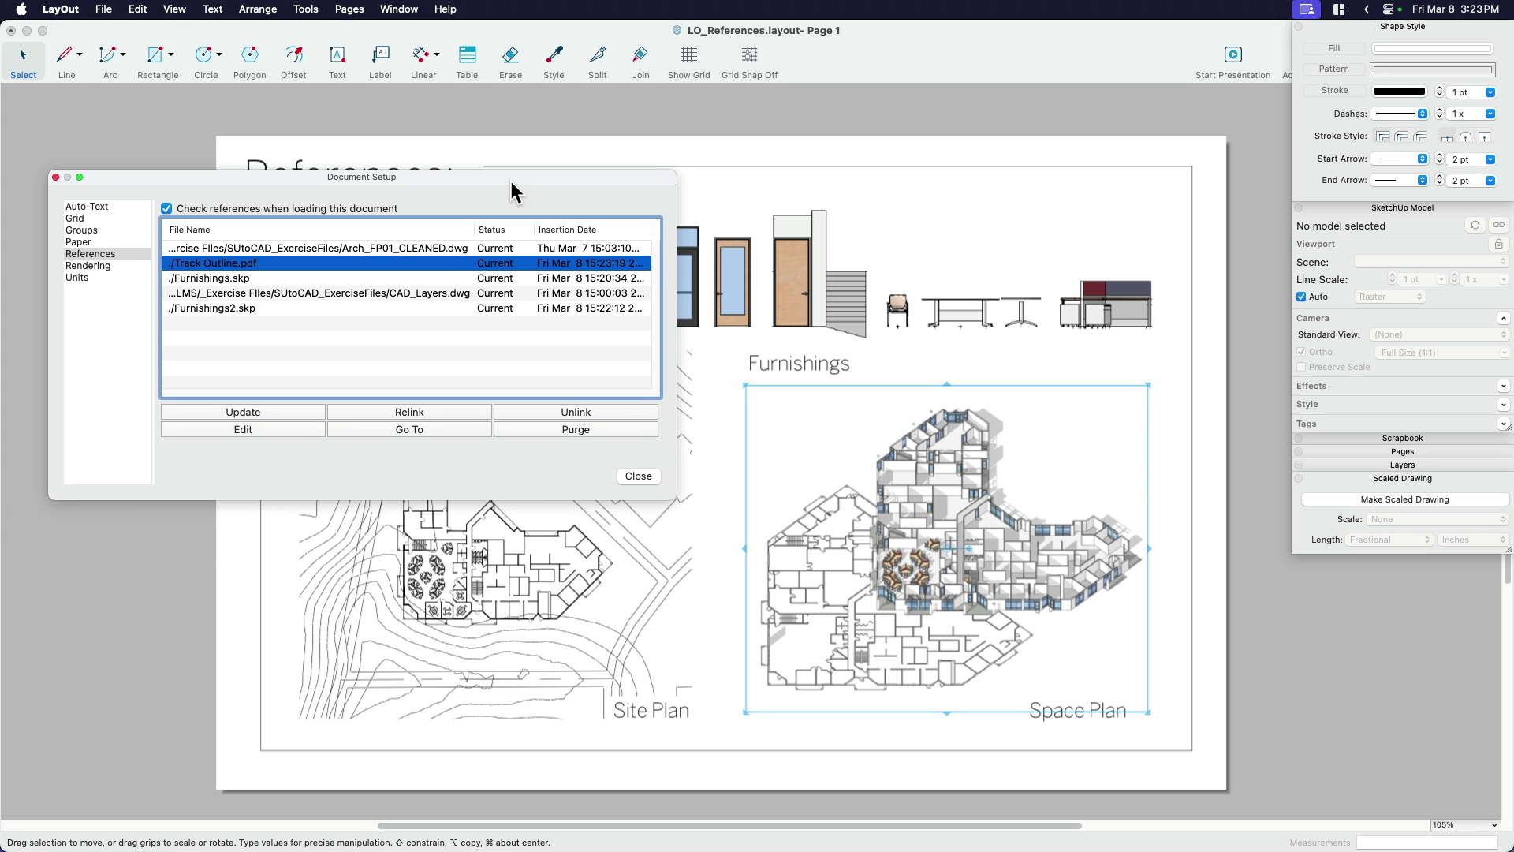
drag(511, 181, 524, 236)
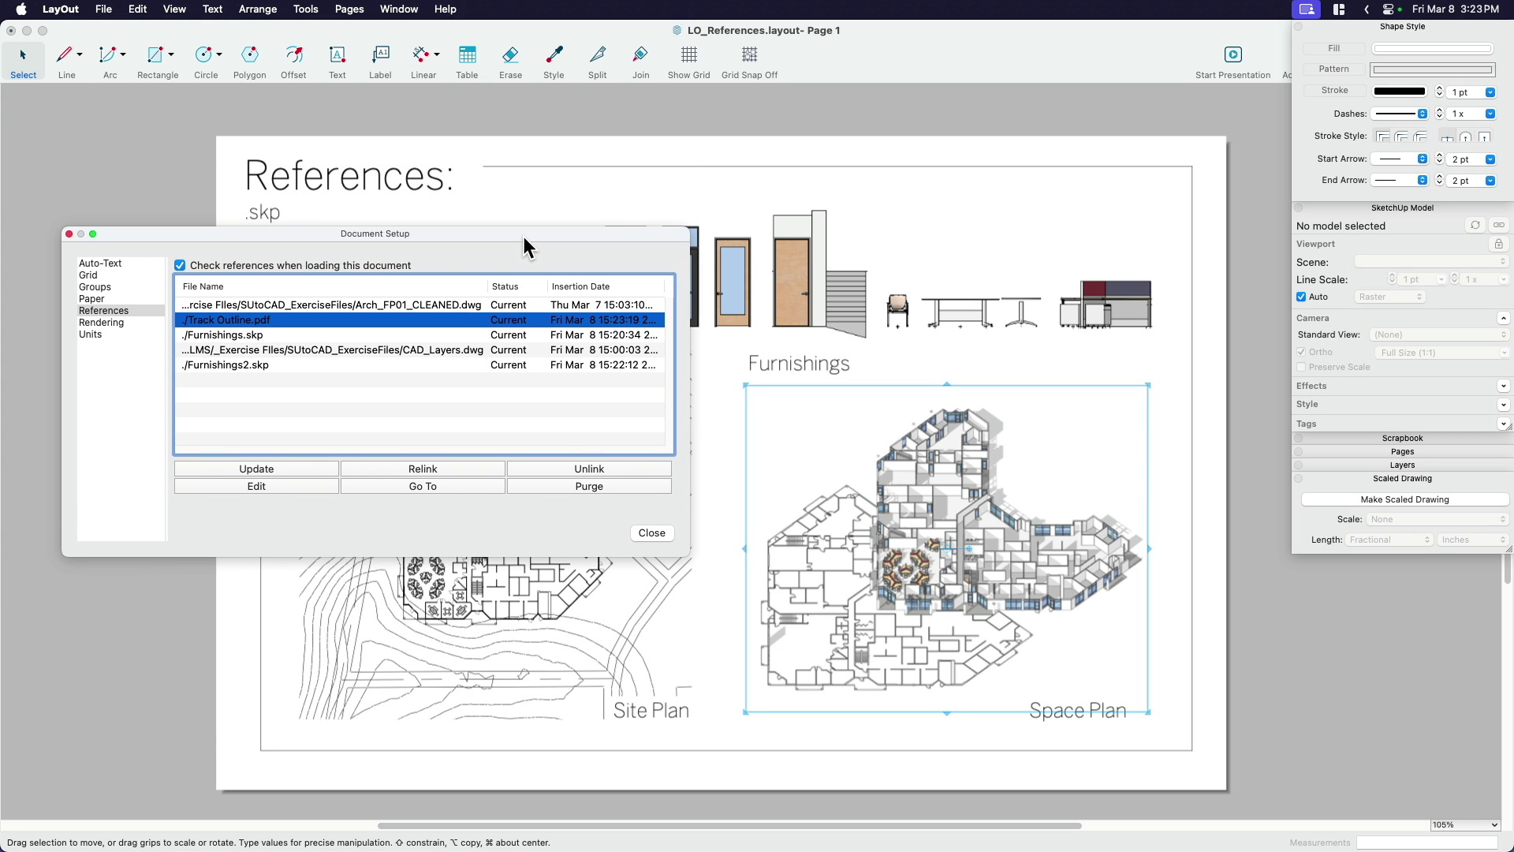
drag(419, 233, 419, 227)
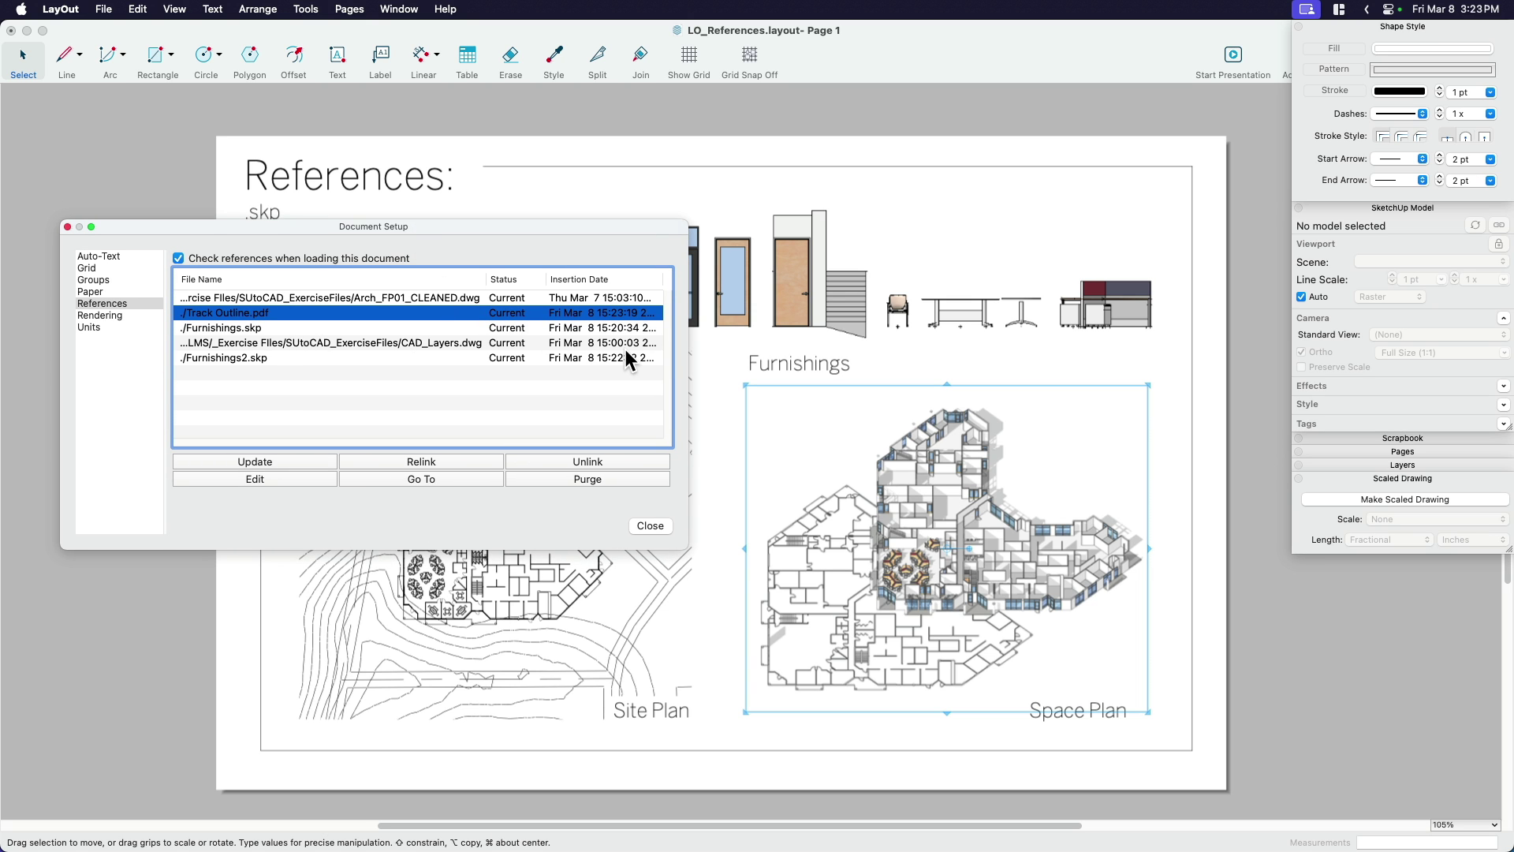
drag(623, 226, 586, 180)
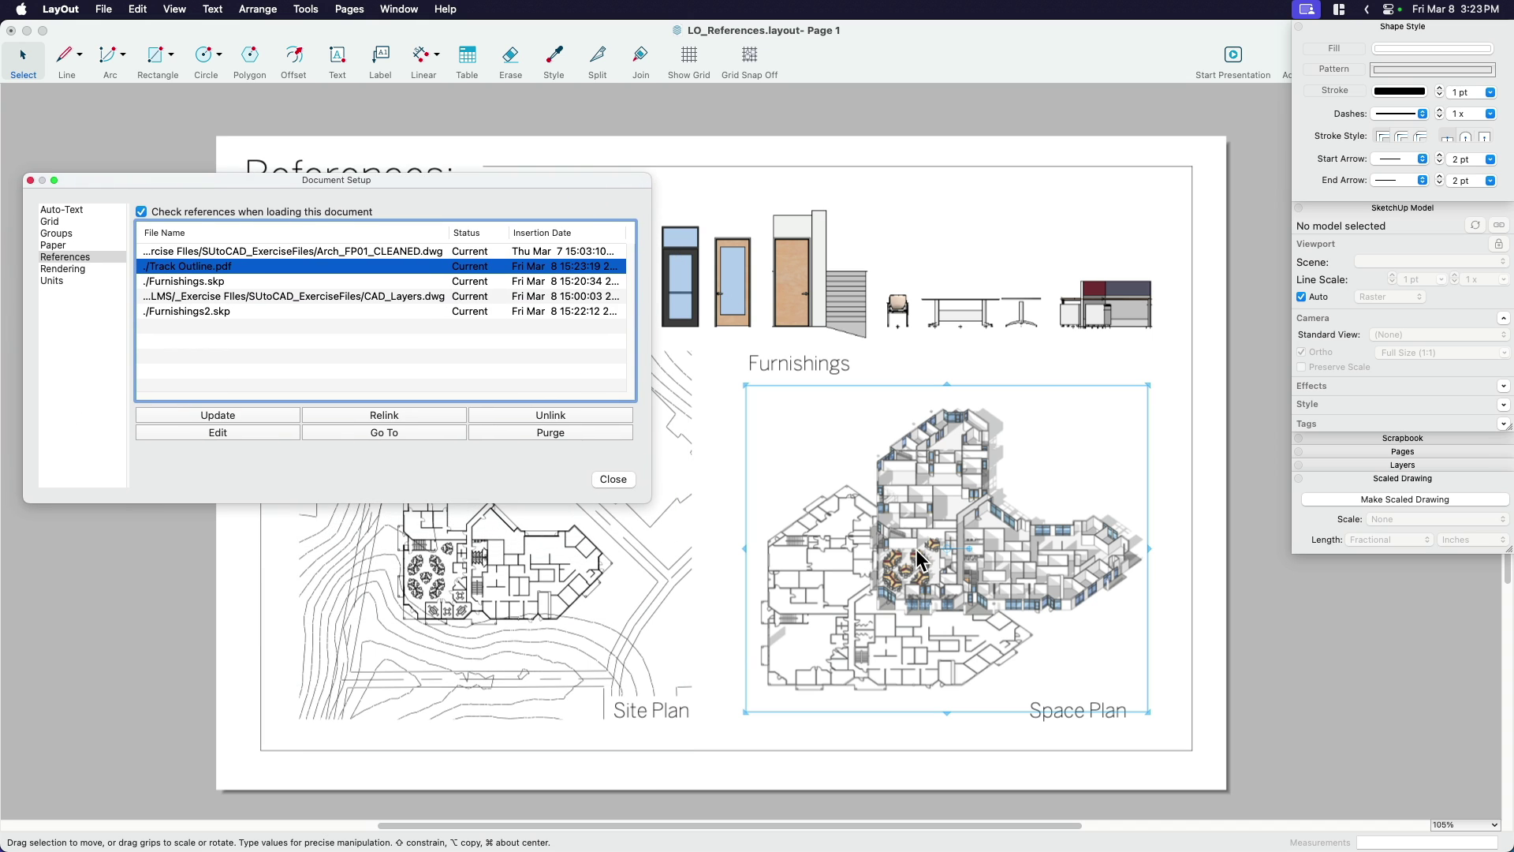
Review the CAD_Layers.dwg row and purge unused references, leaving three linked files
click(478, 366)
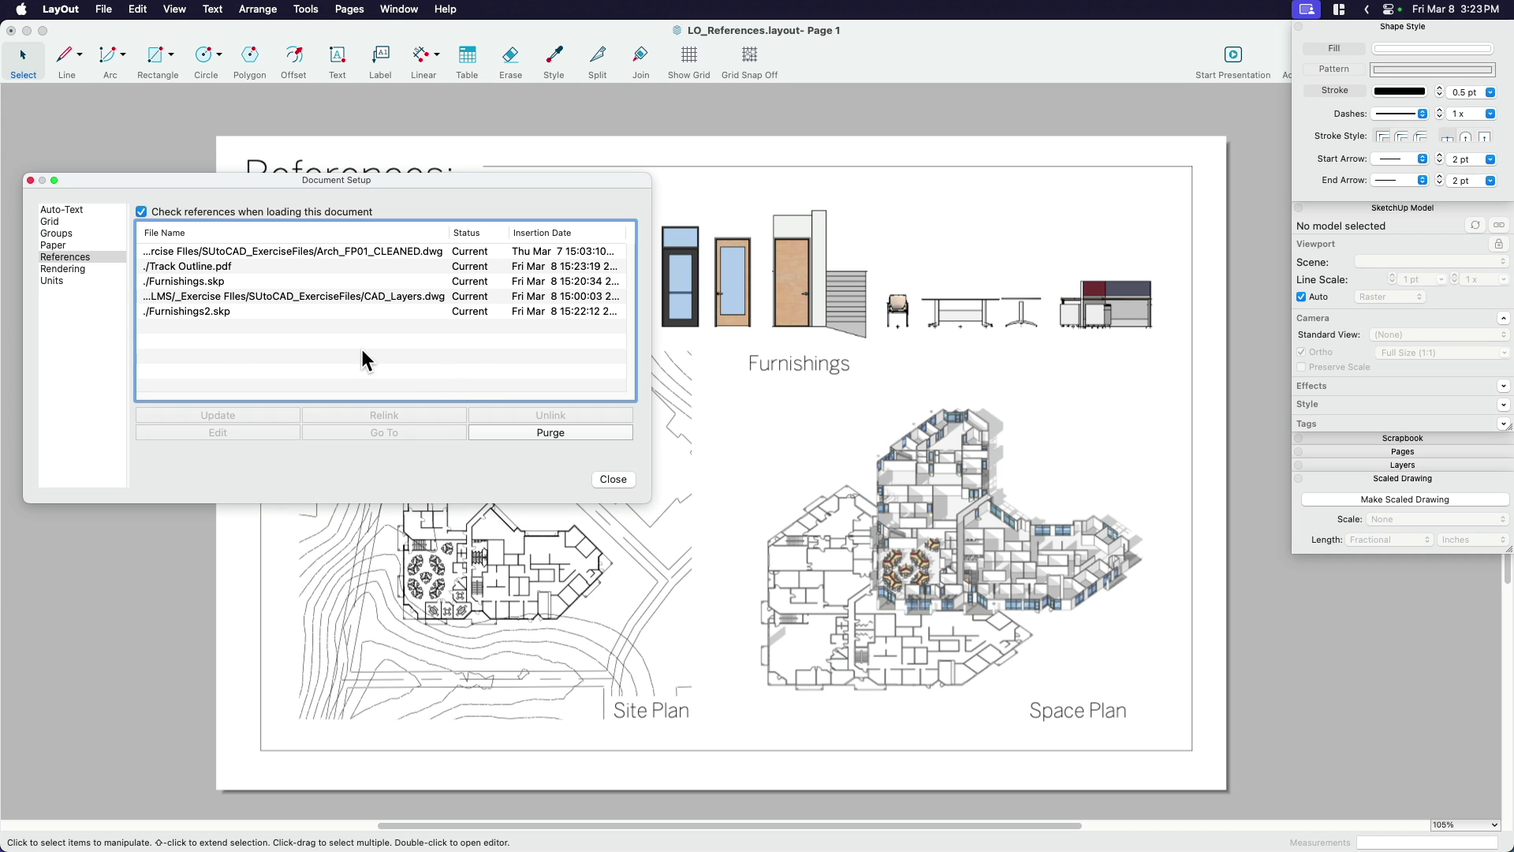
click(331, 298)
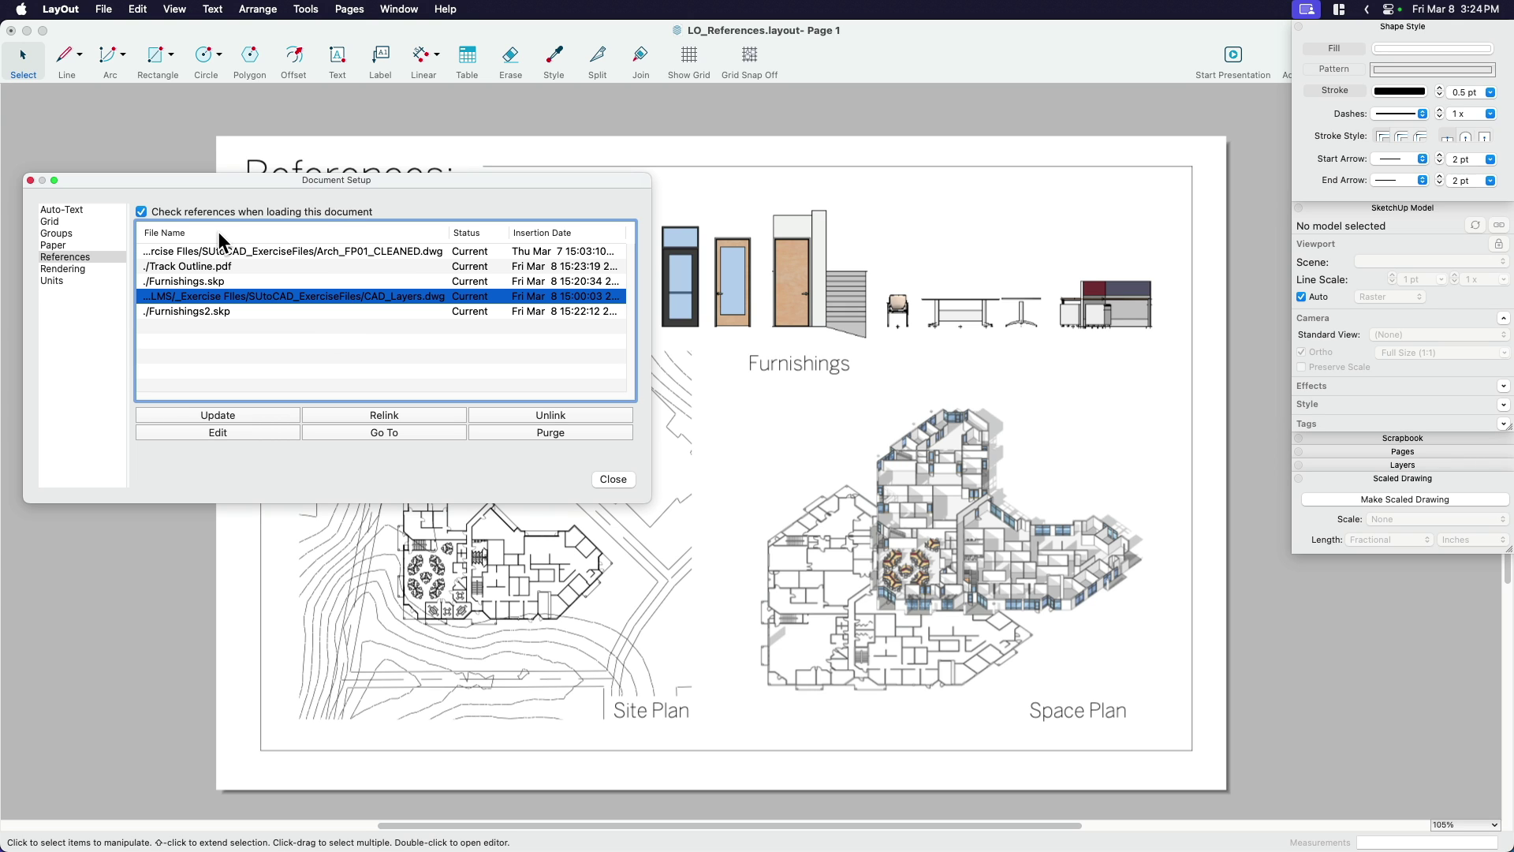
click(184, 368)
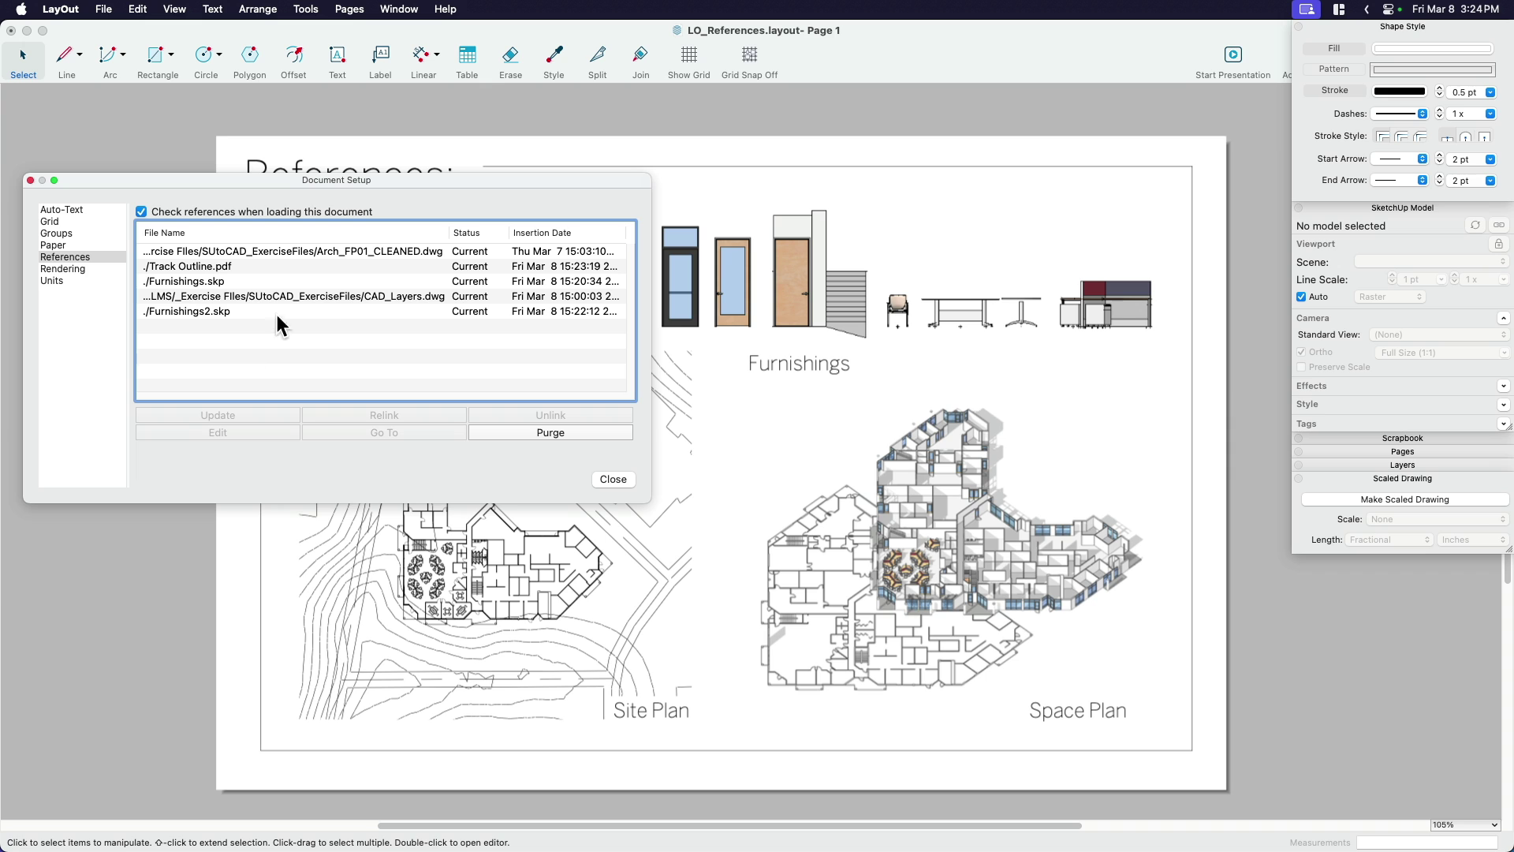
click(361, 297)
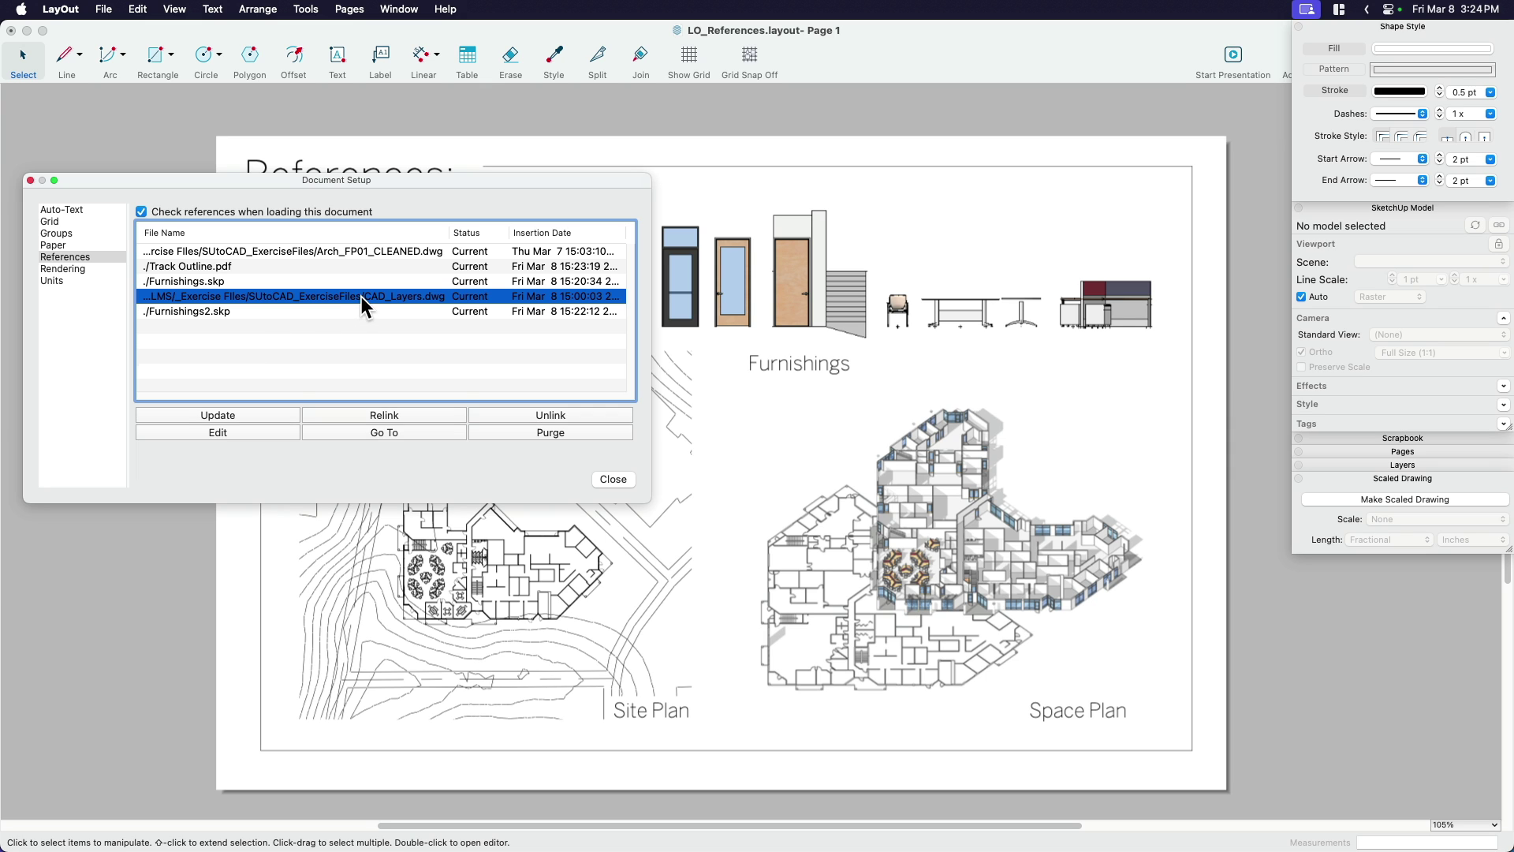
click(521, 372)
click(403, 298)
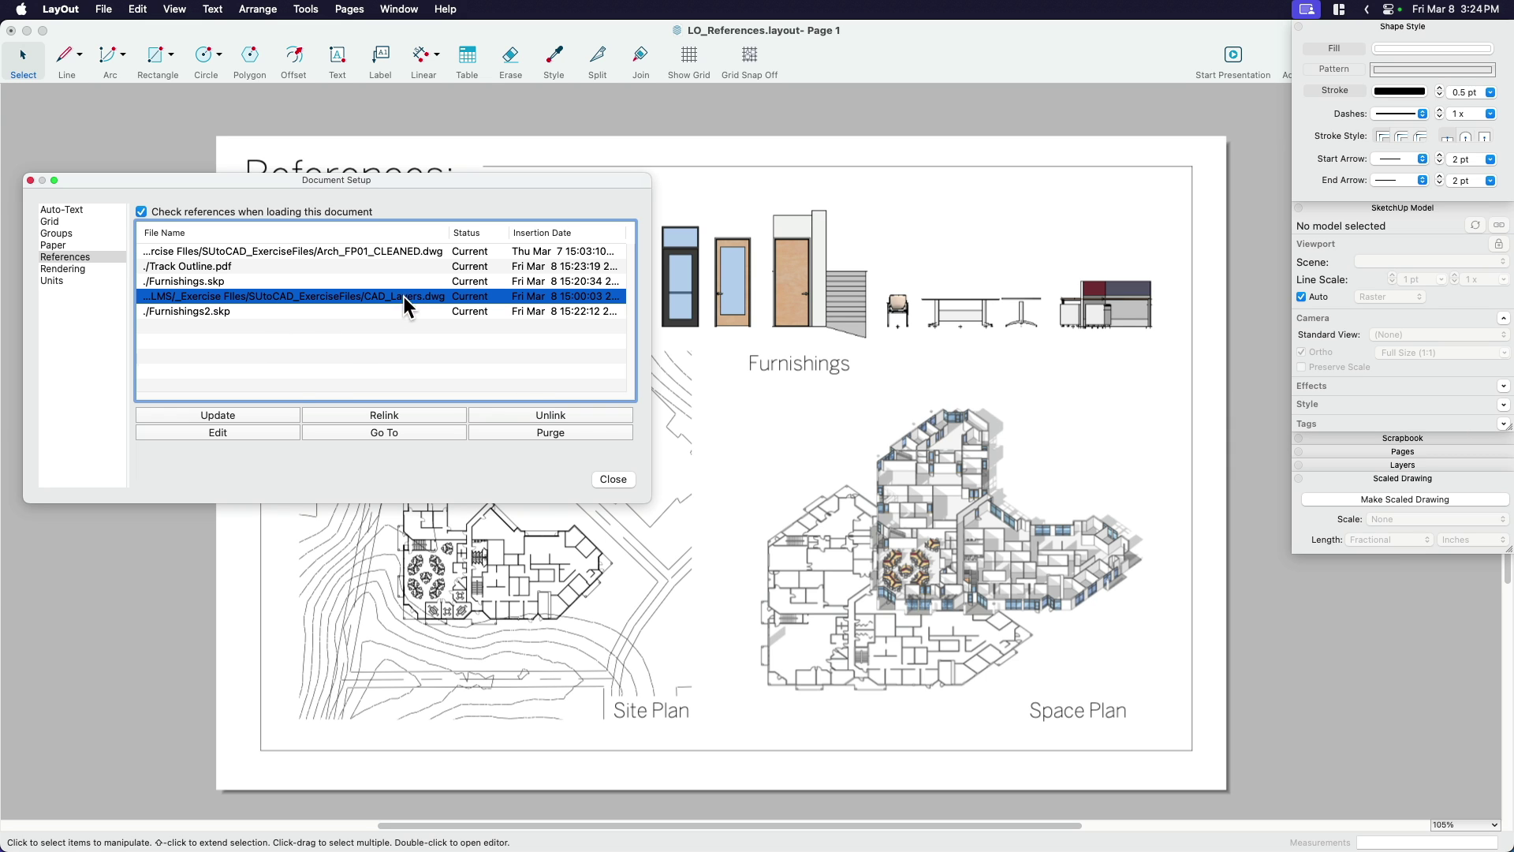
click(544, 432)
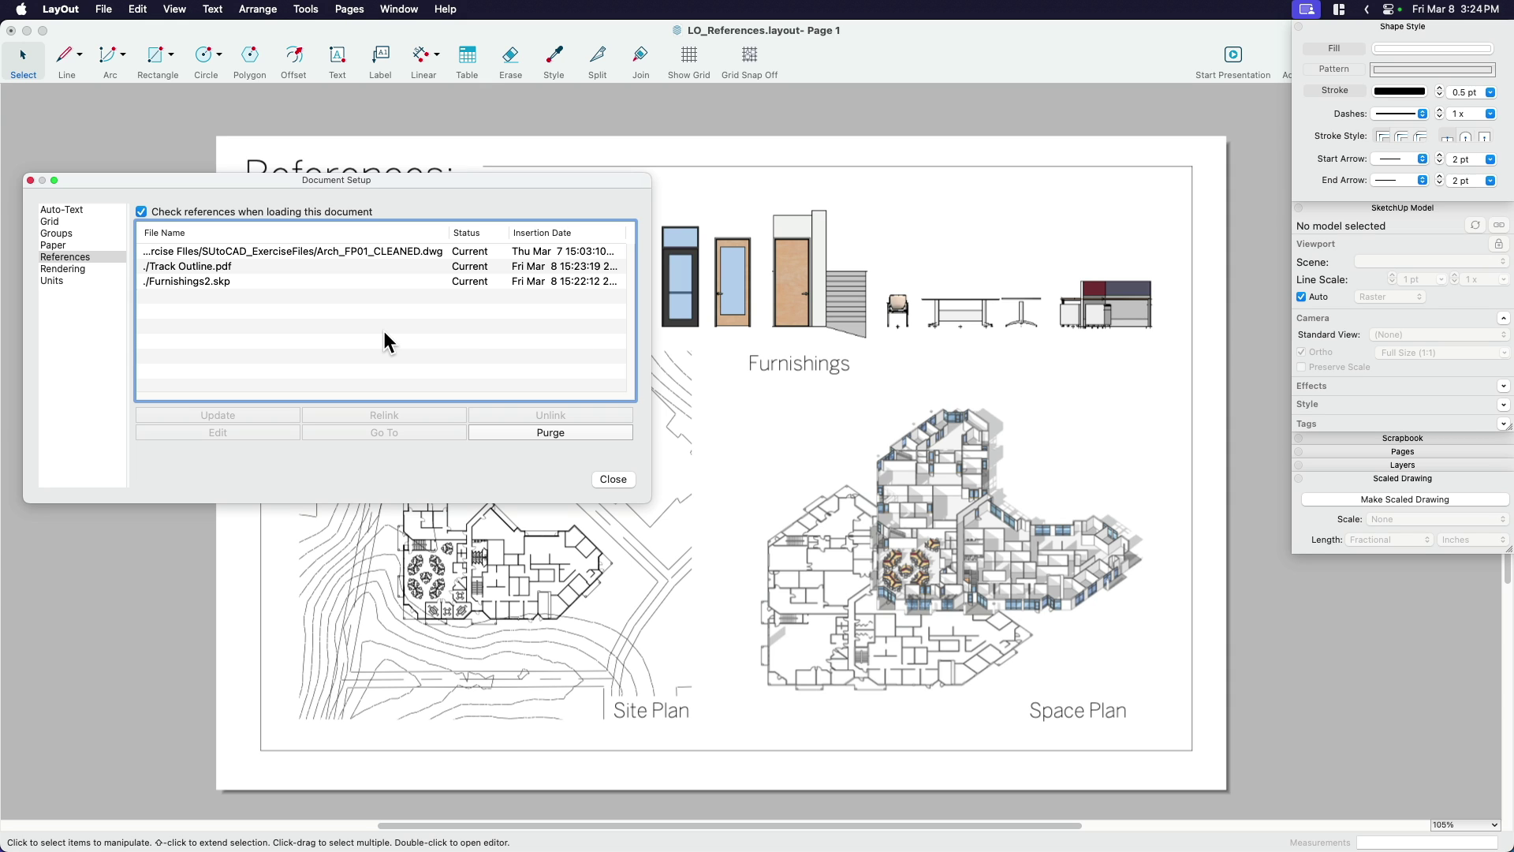
click(225, 250)
Unlink the Furnishings2.skp reference and confirm so it becomes embedded
click(211, 267)
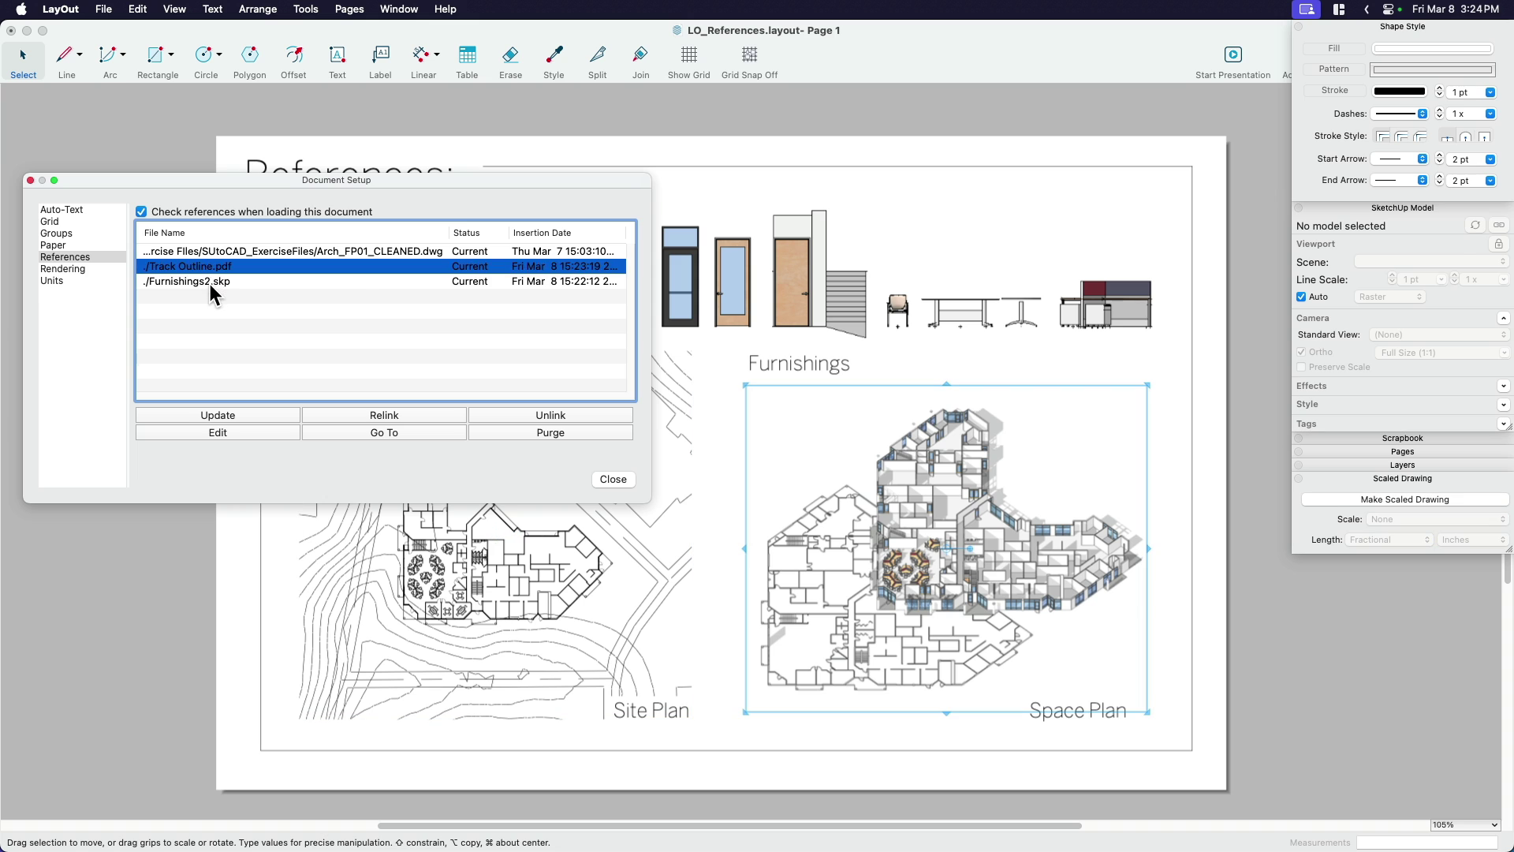
click(210, 282)
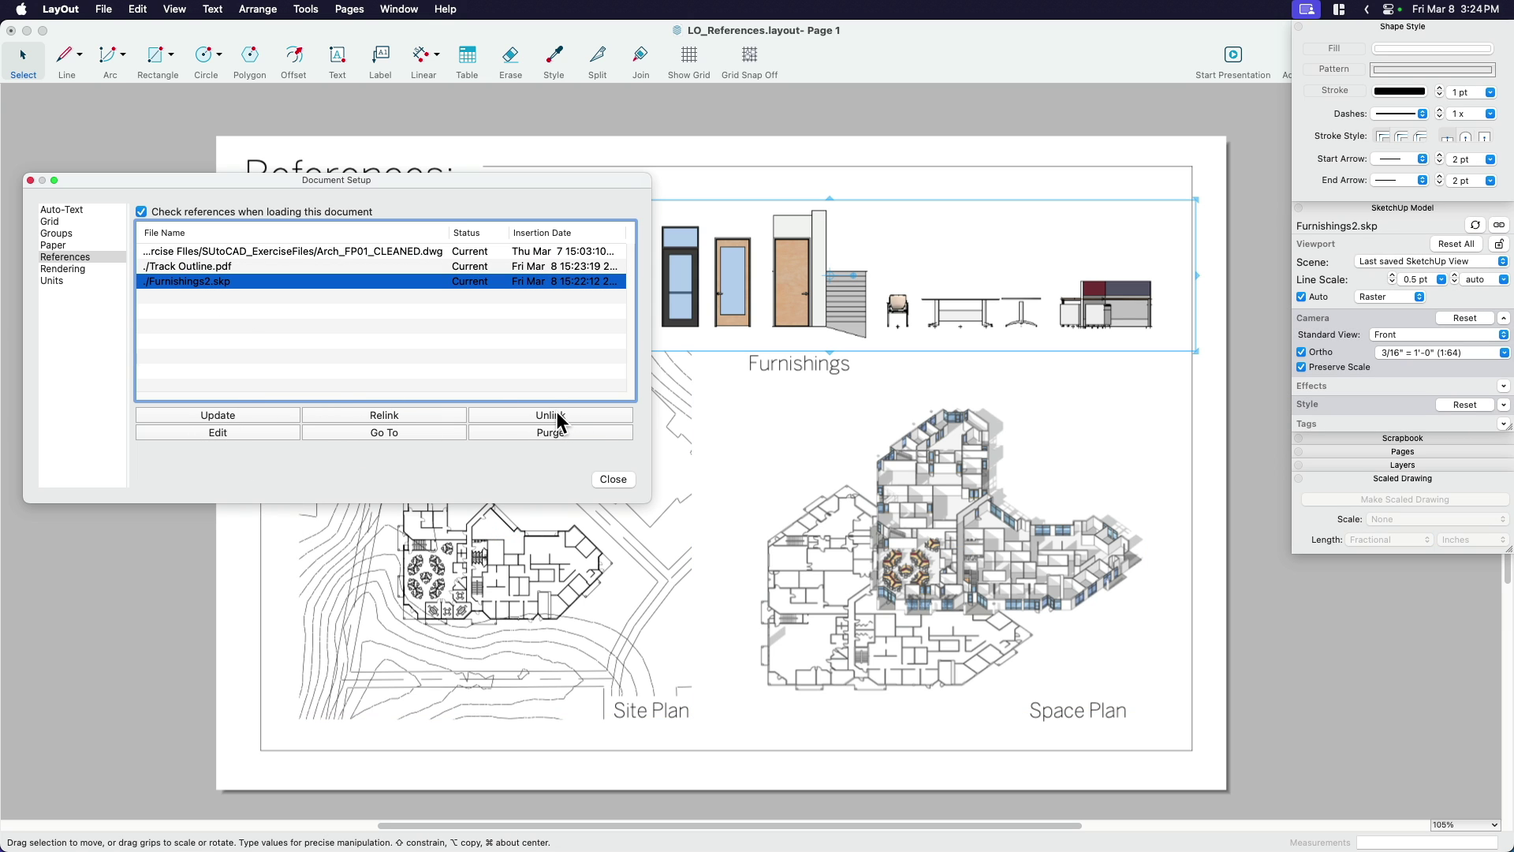
click(722, 314)
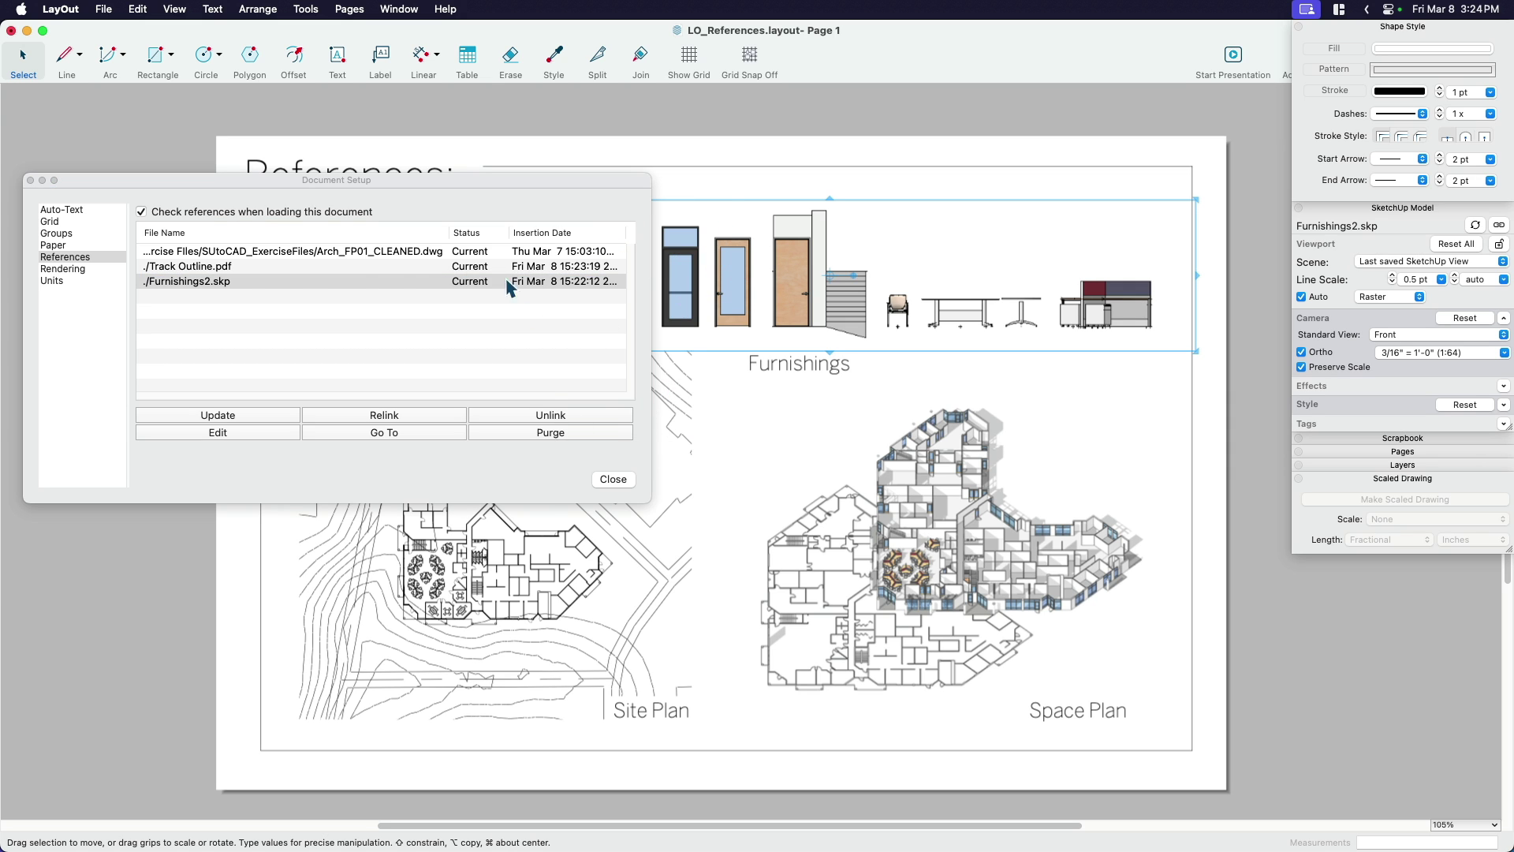
click(550, 415)
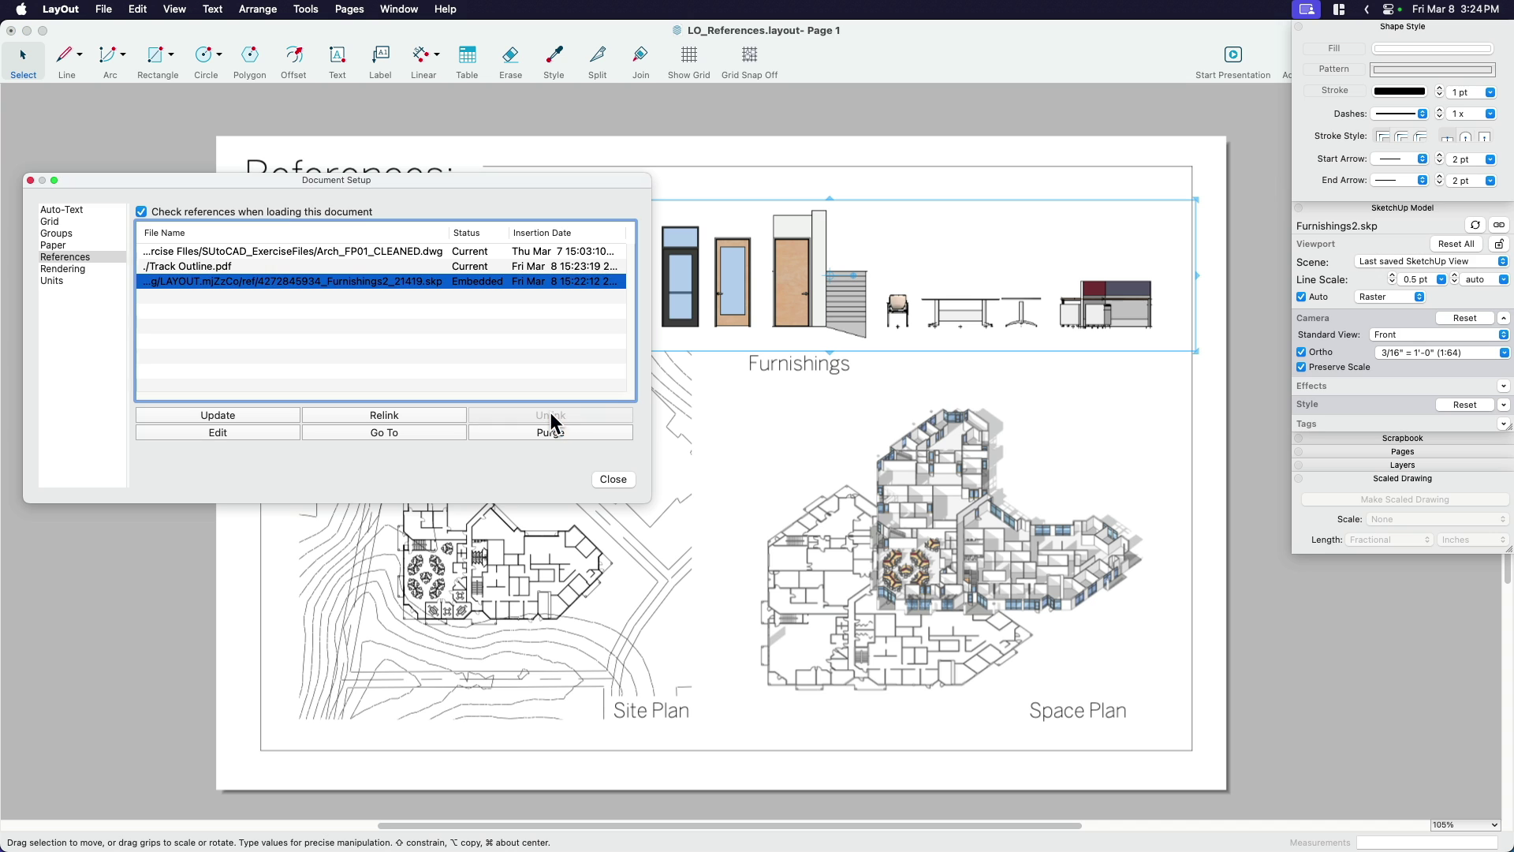
Start relinking the embedded Furnishings2 model, cancel the file picker, and select the Site Plan drawing
click(566, 377)
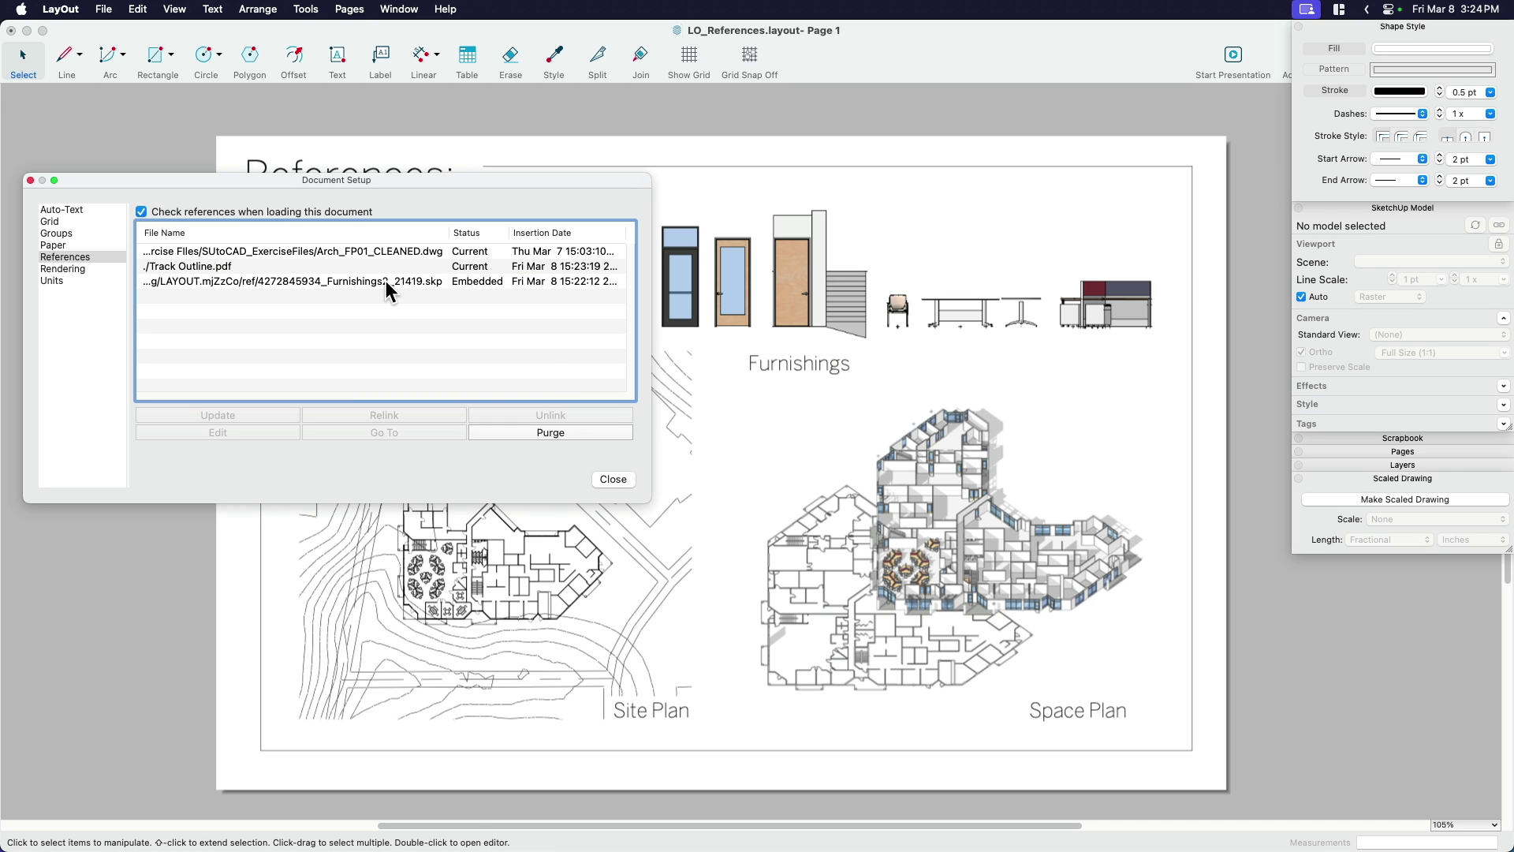
click(473, 282)
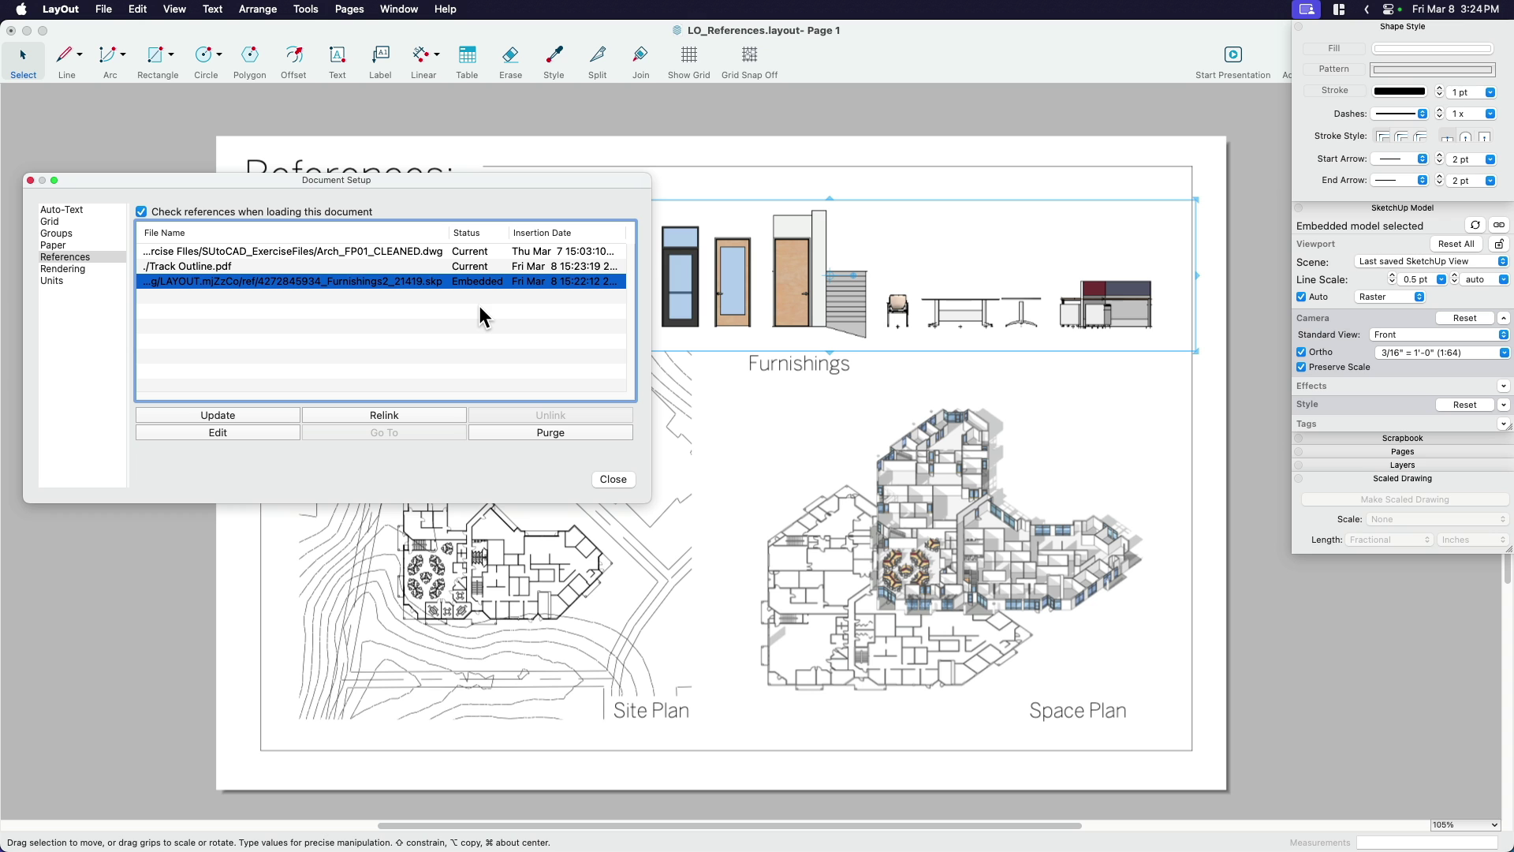
click(377, 416)
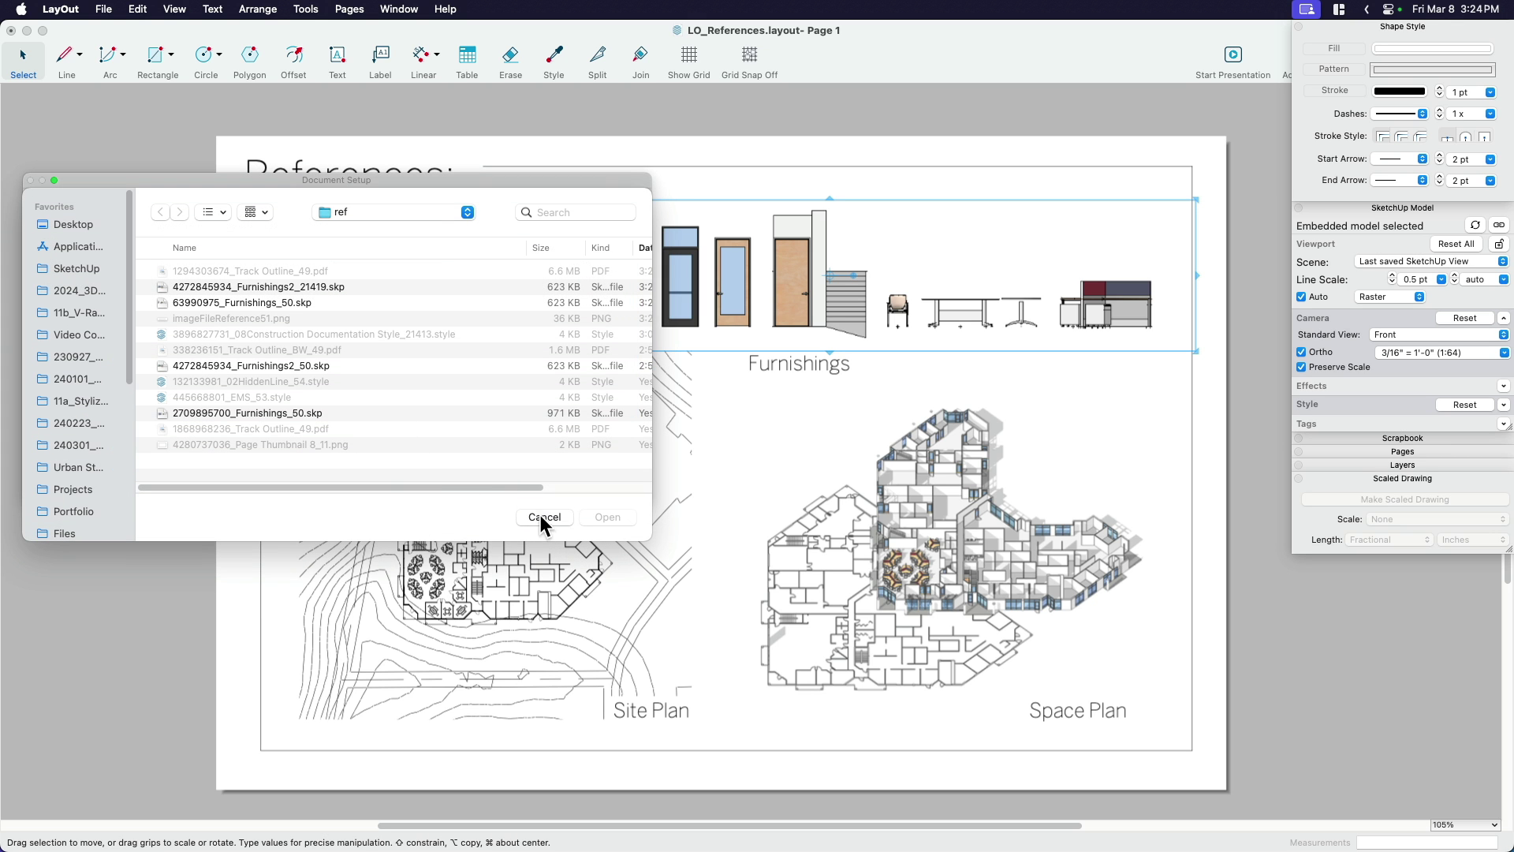
click(543, 517)
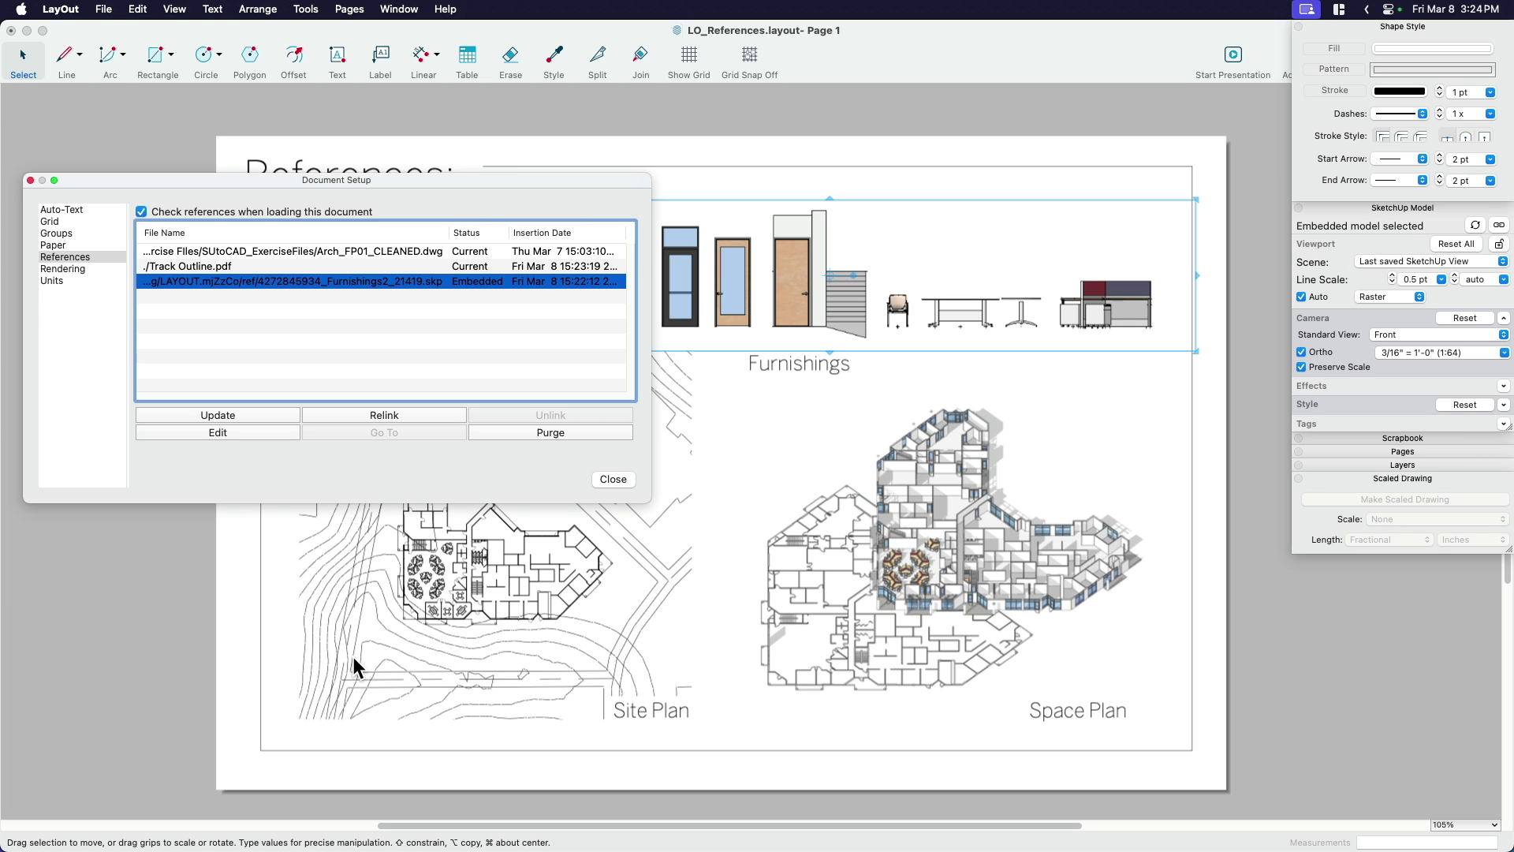
click(435, 637)
Select the Site Plan and Furnishings drawings and bring the references list forward
click(432, 601)
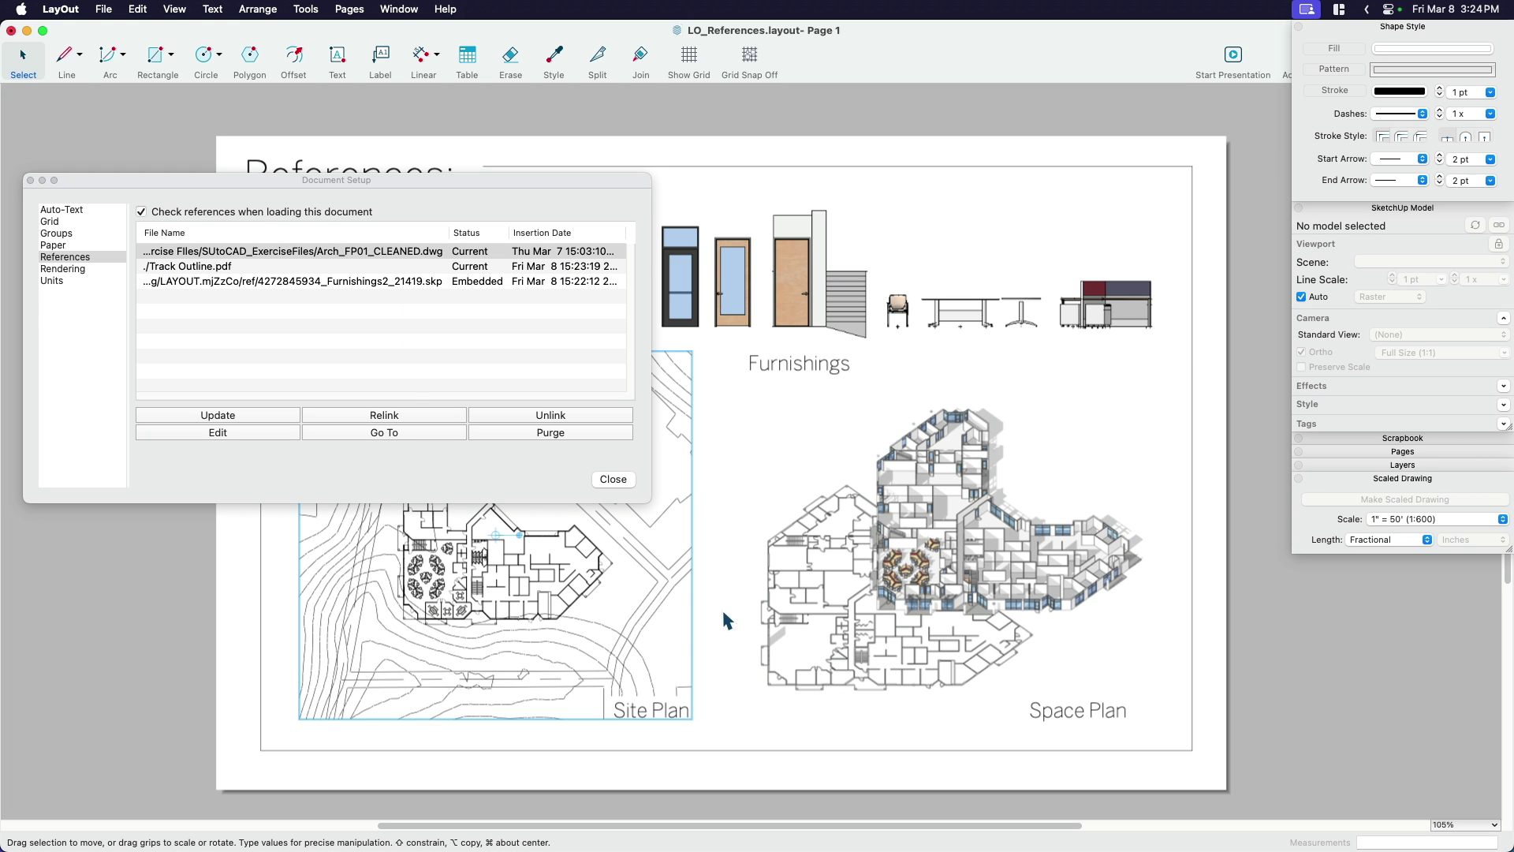
click(469, 377)
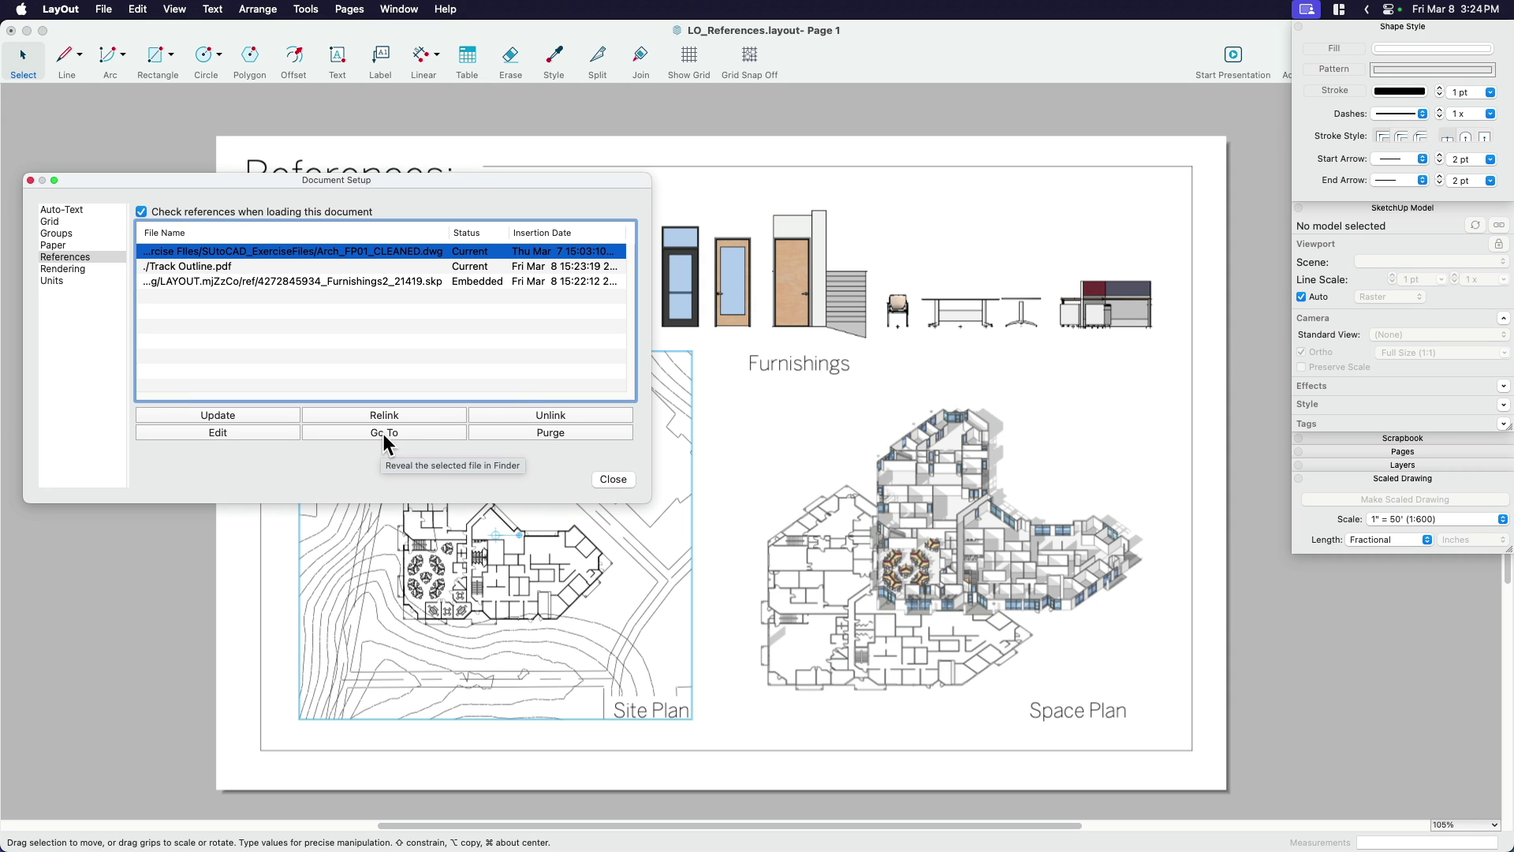
click(744, 314)
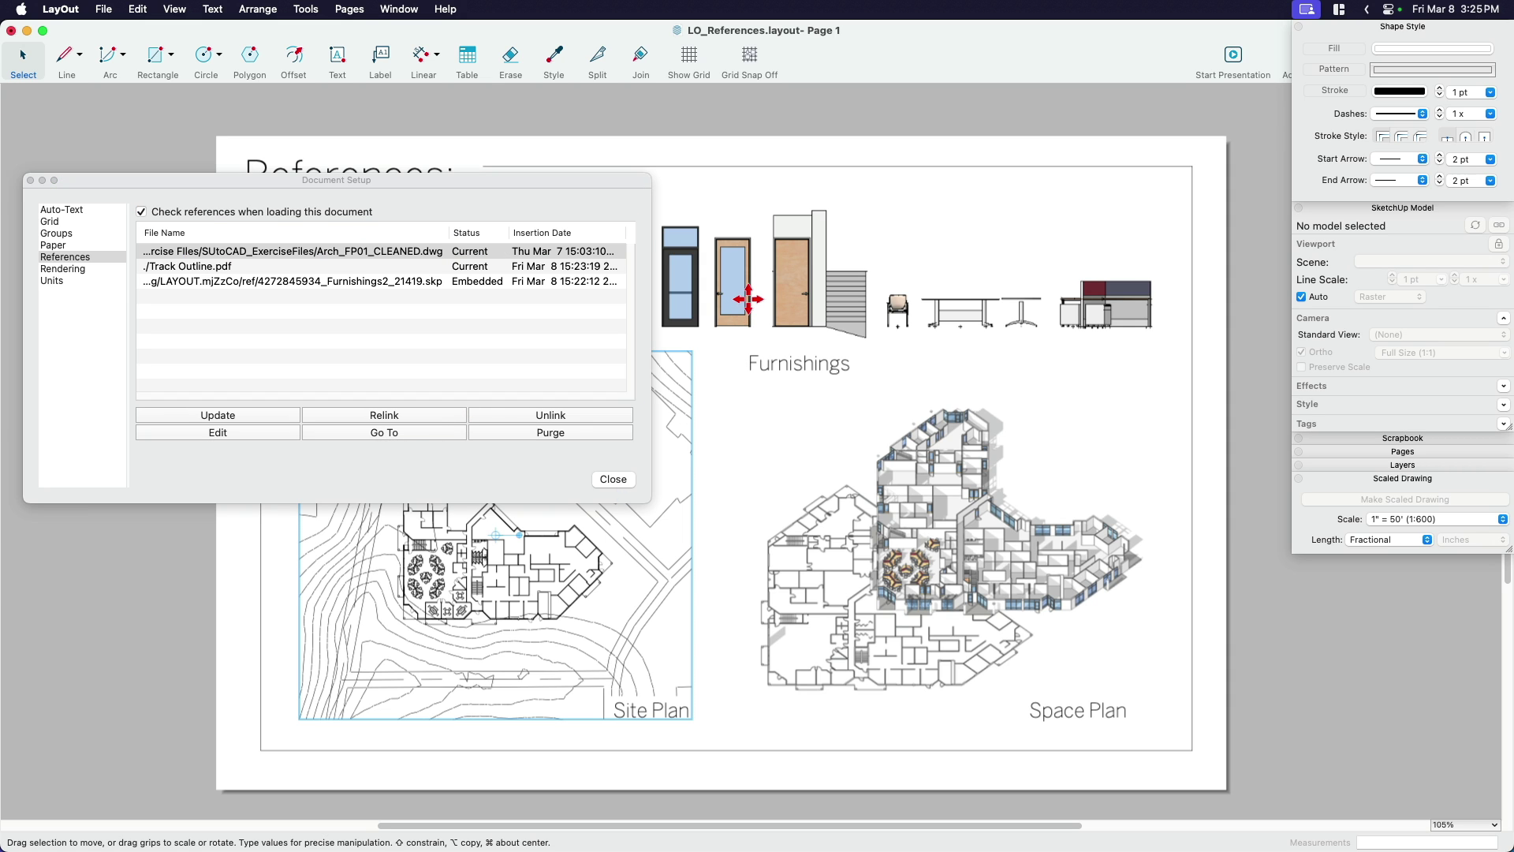
click(745, 314)
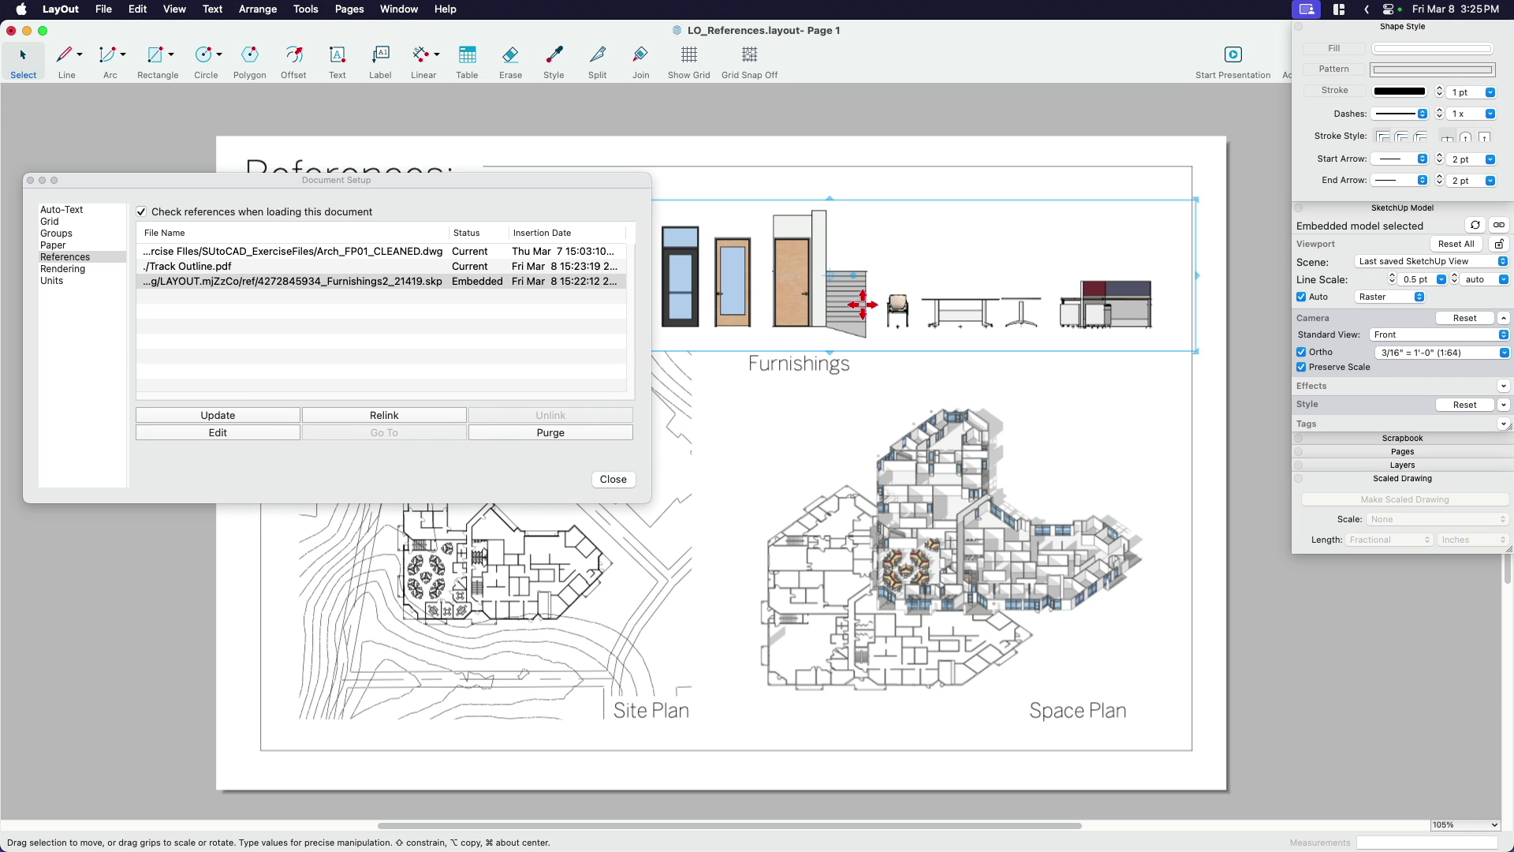
scroll(863, 305, up, 2)
scroll(863, 305, up, 5)
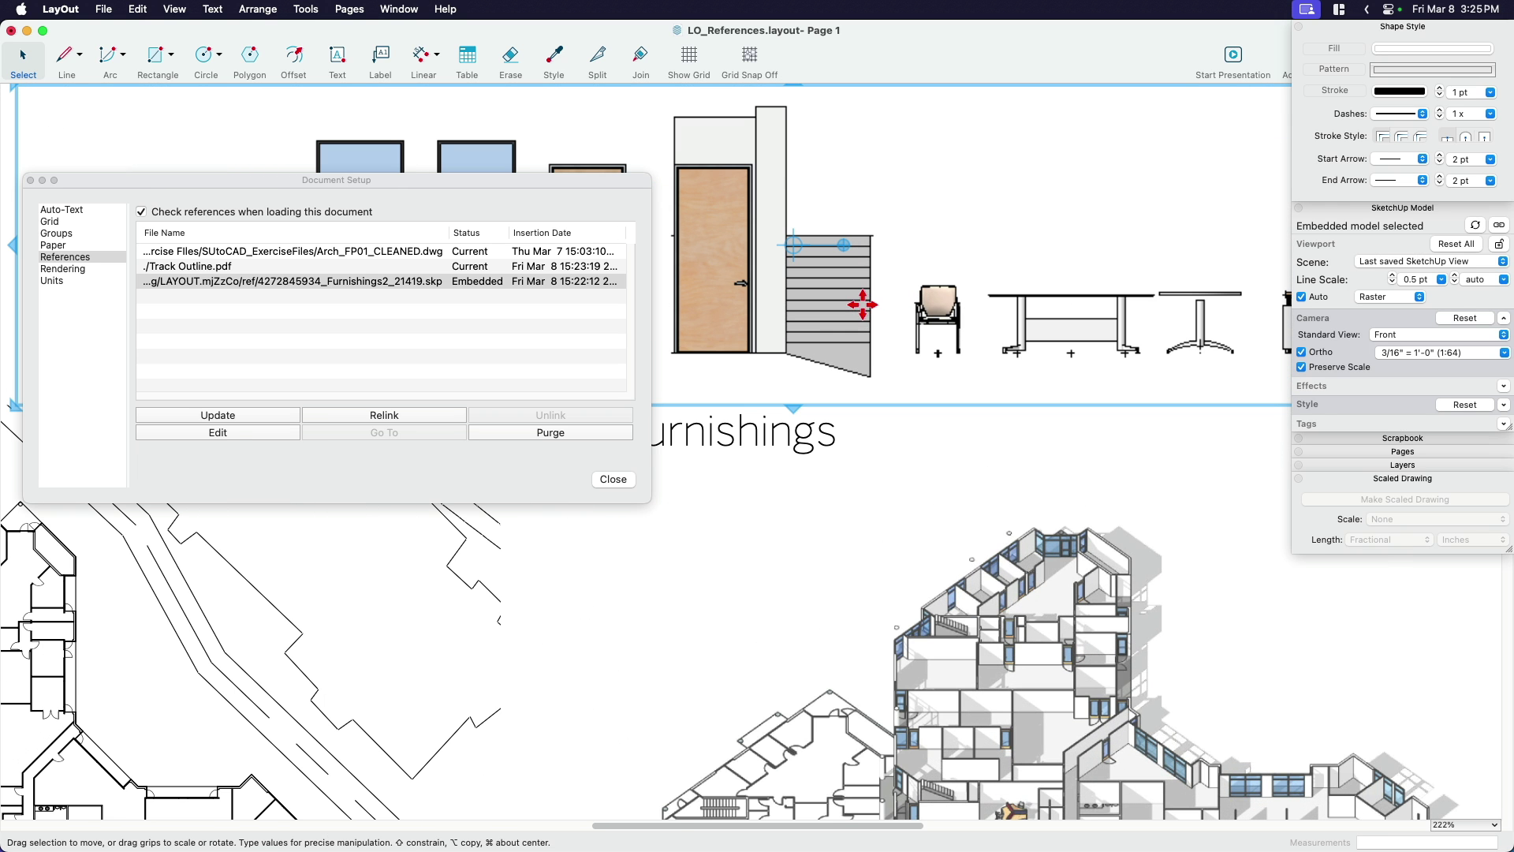
Relink the embedded model to Furnishings2.skp in Desktop > Refernces
click(394, 416)
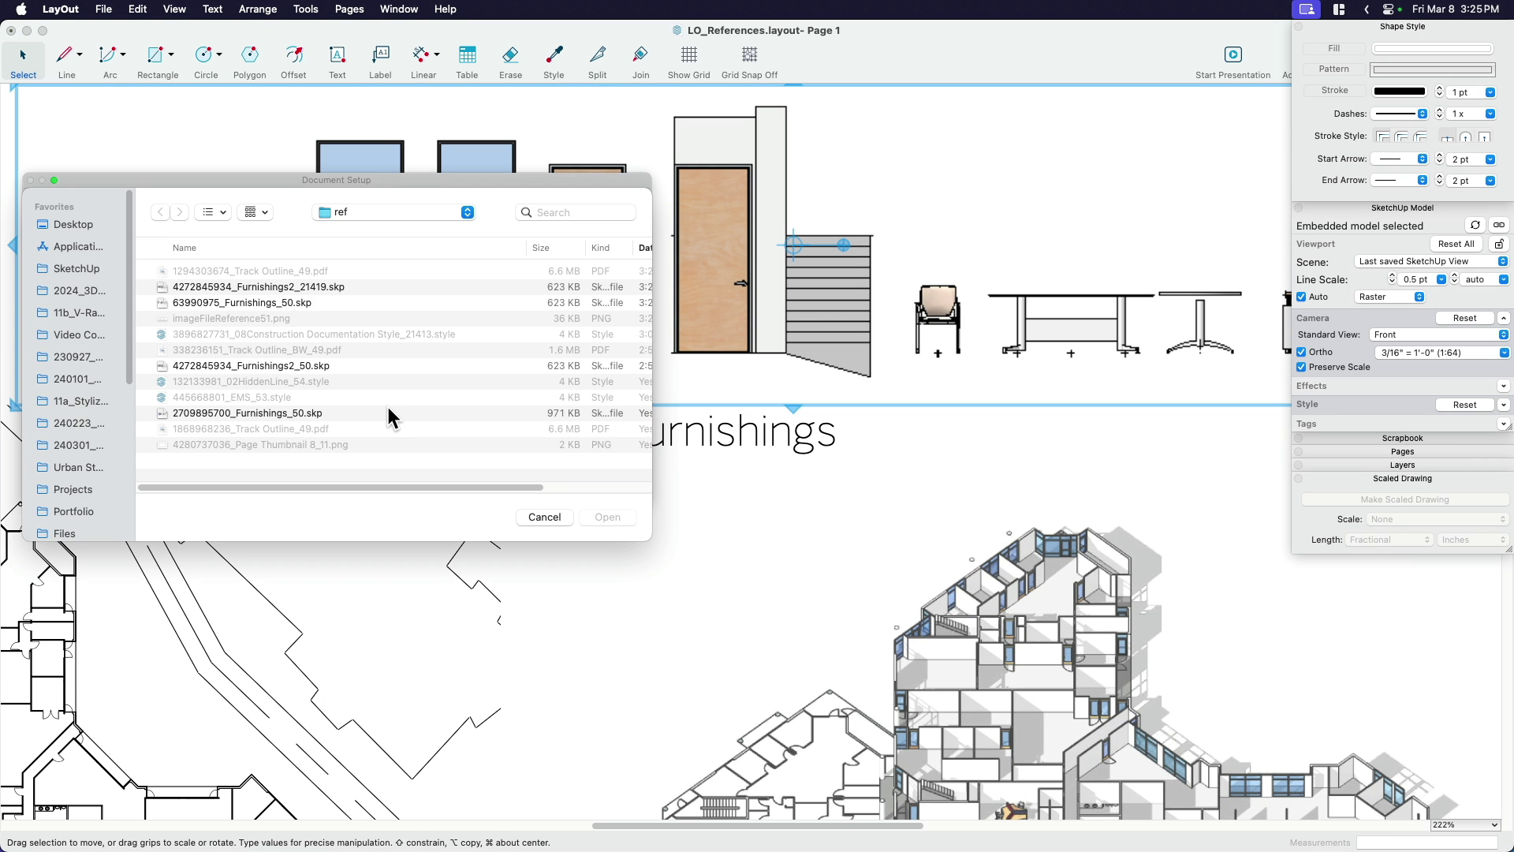
click(93, 225)
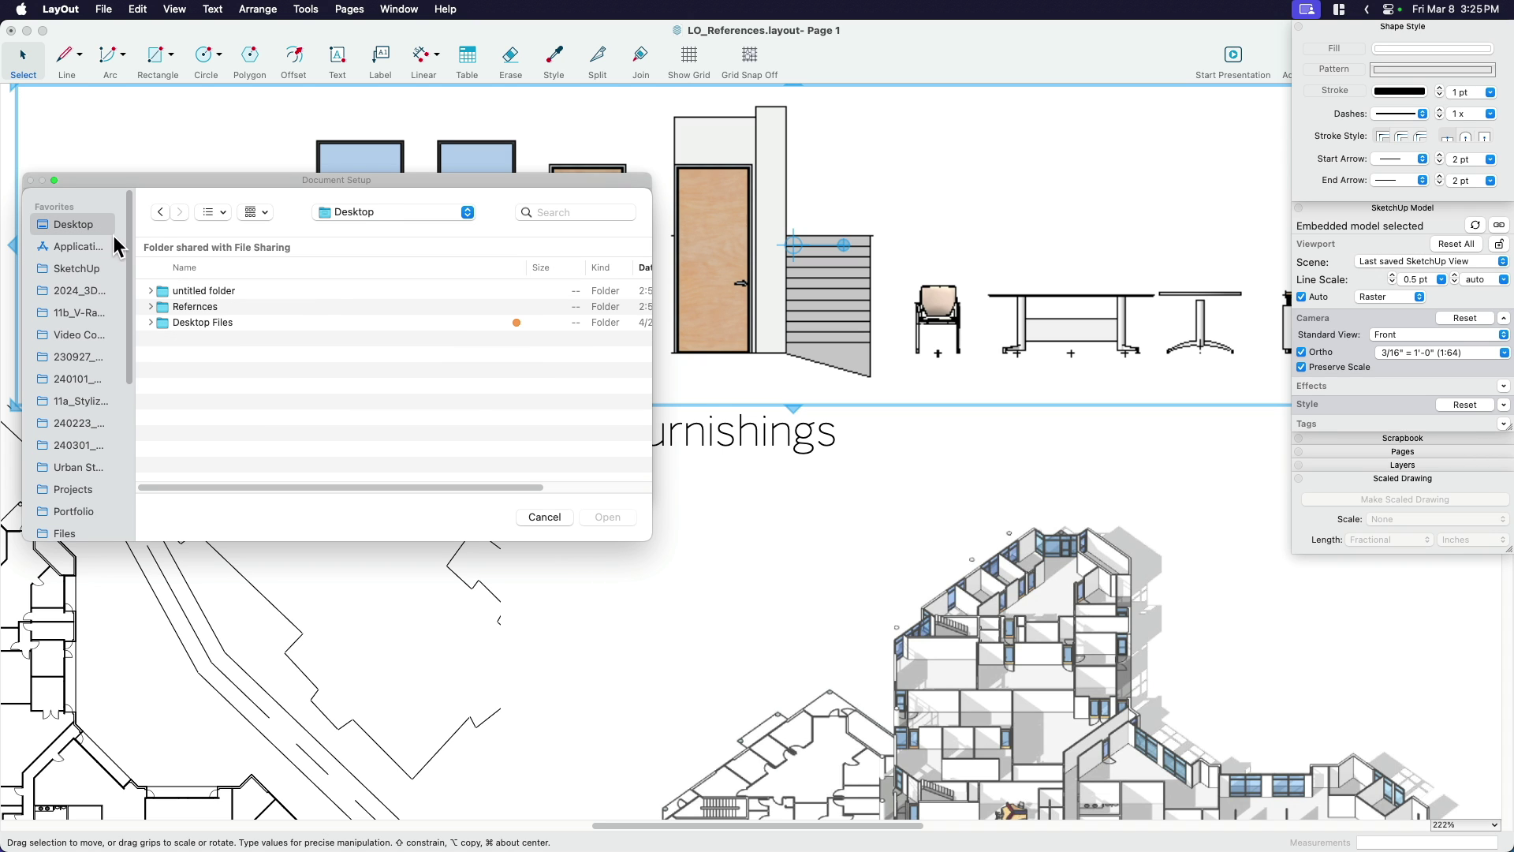
double_click(204, 307)
click(215, 353)
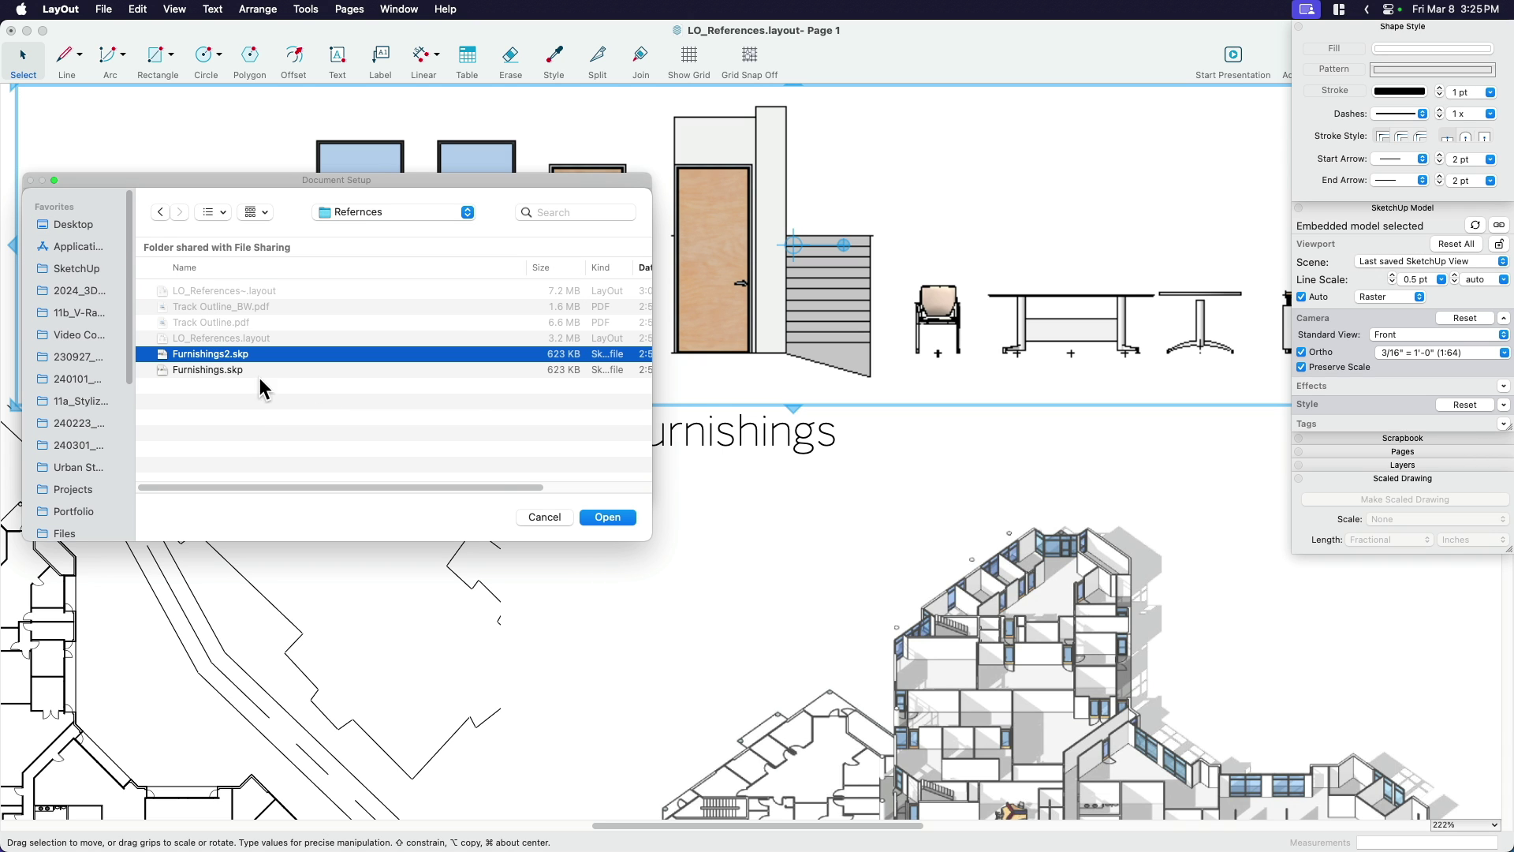
click(607, 518)
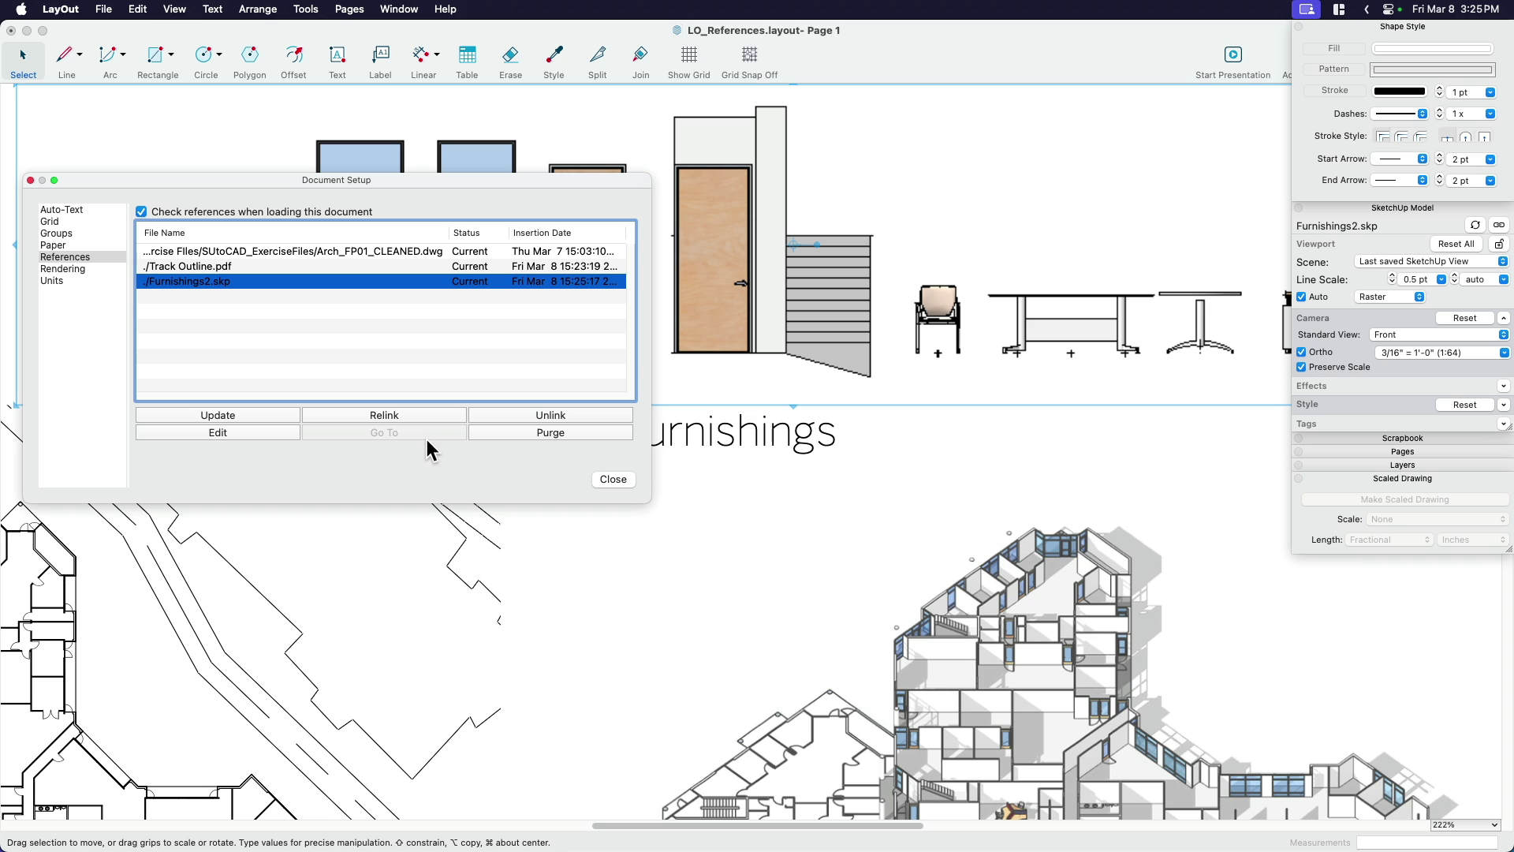
Select the Furnishings2.skp reference and reveal its file in Finder with Go To
click(331, 252)
click(260, 268)
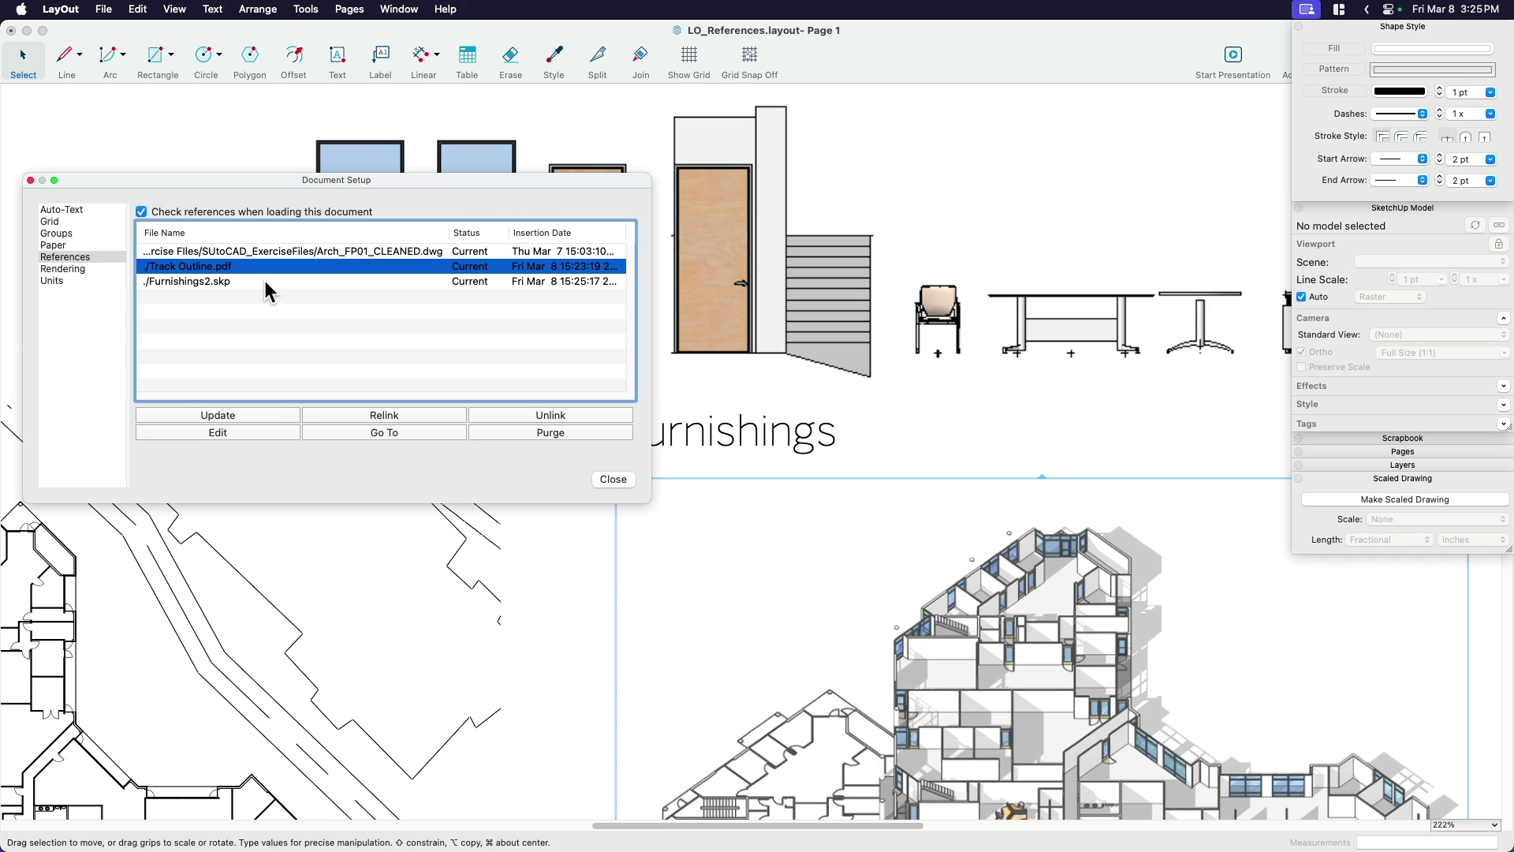
click(265, 282)
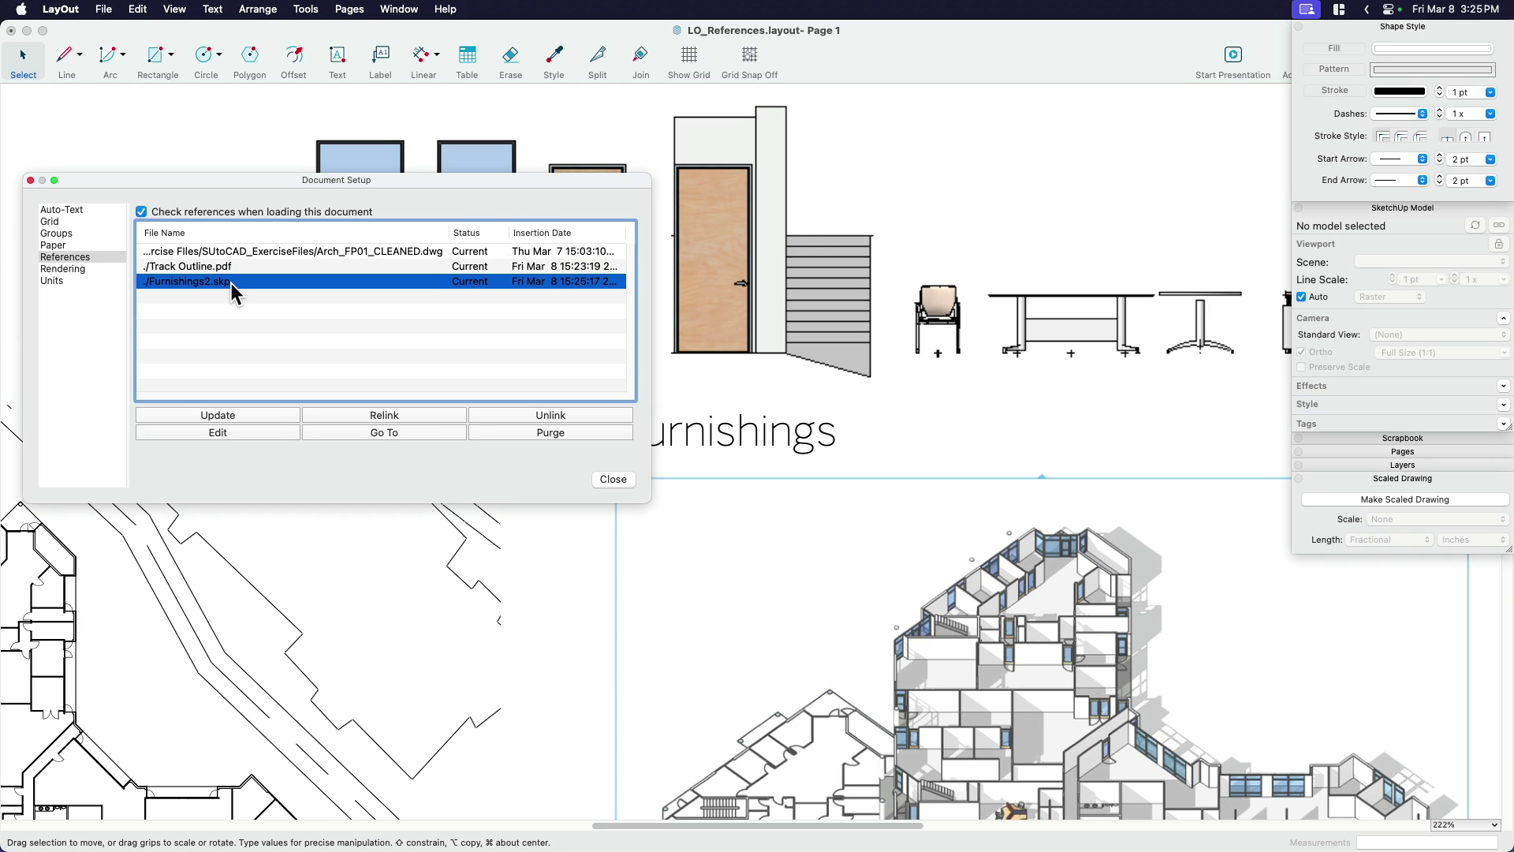
click(389, 433)
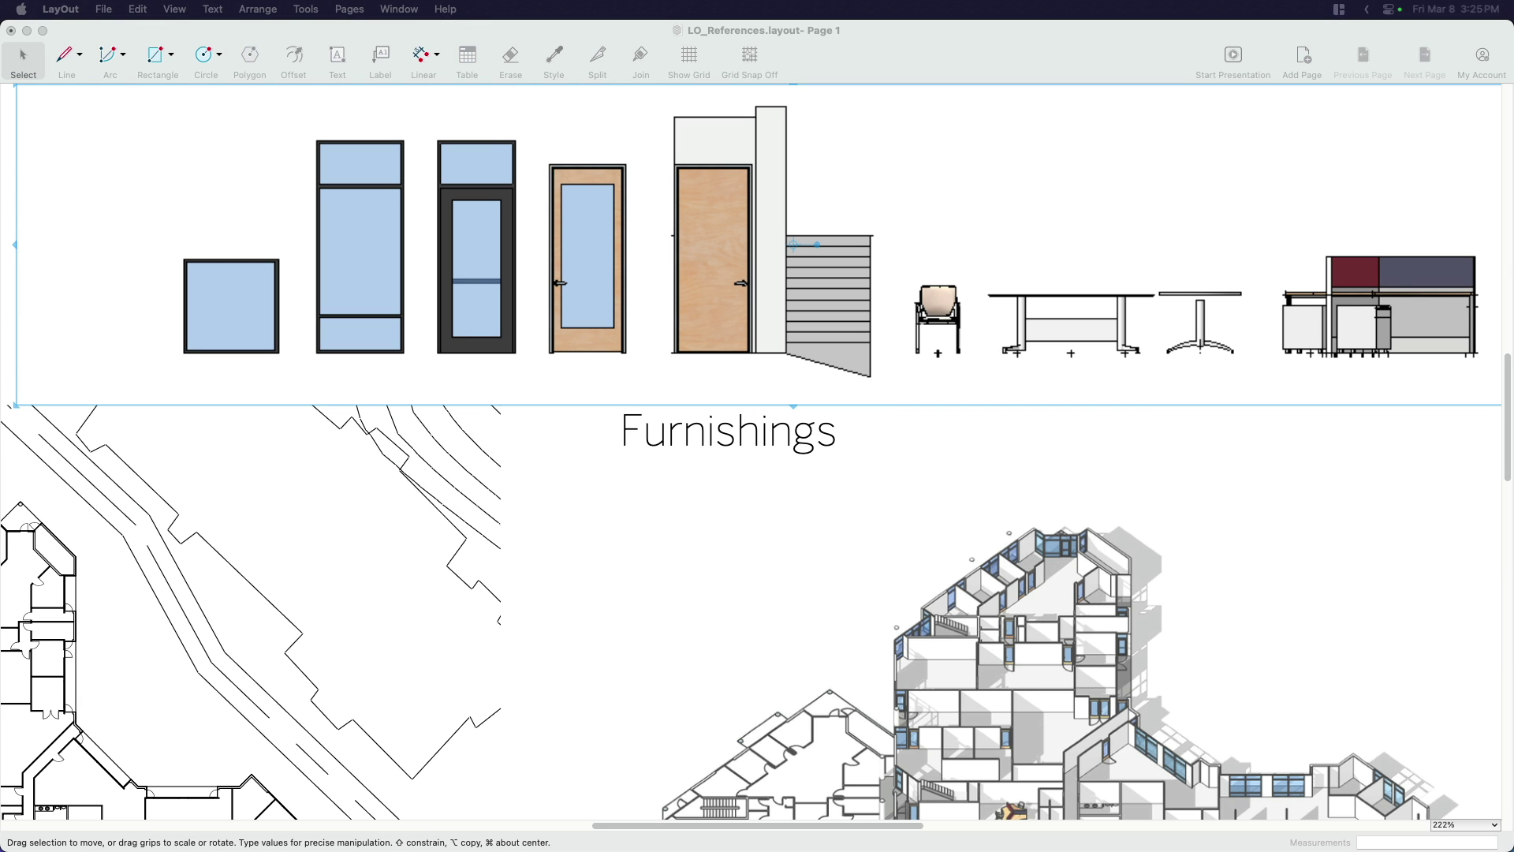
Move the Finder window showing Furnishings2.skp aside, then close the Refernces folder window
drag(377, 89, 195, 230)
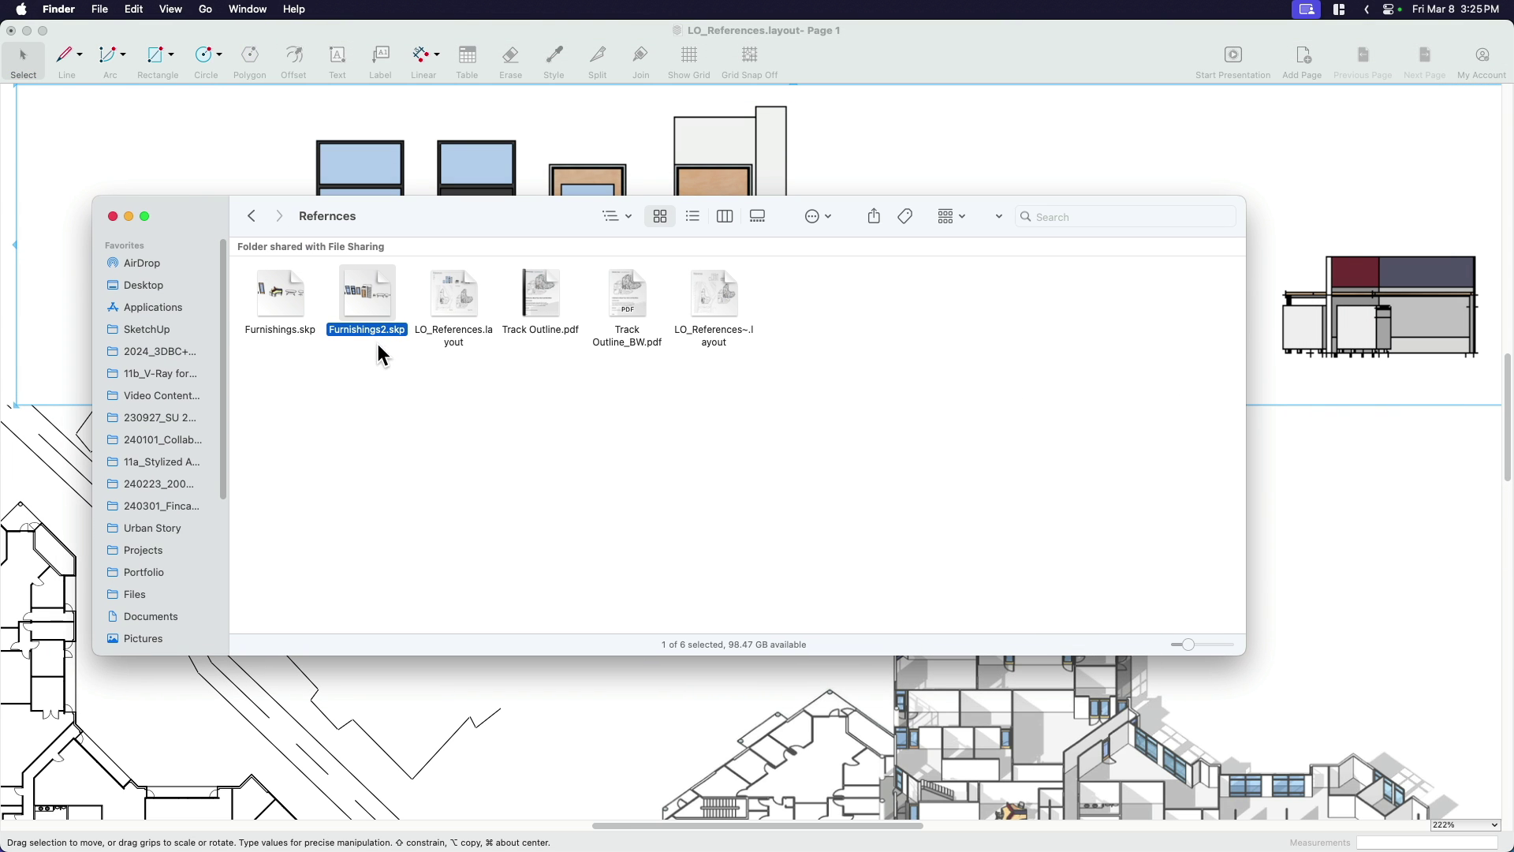
click(113, 216)
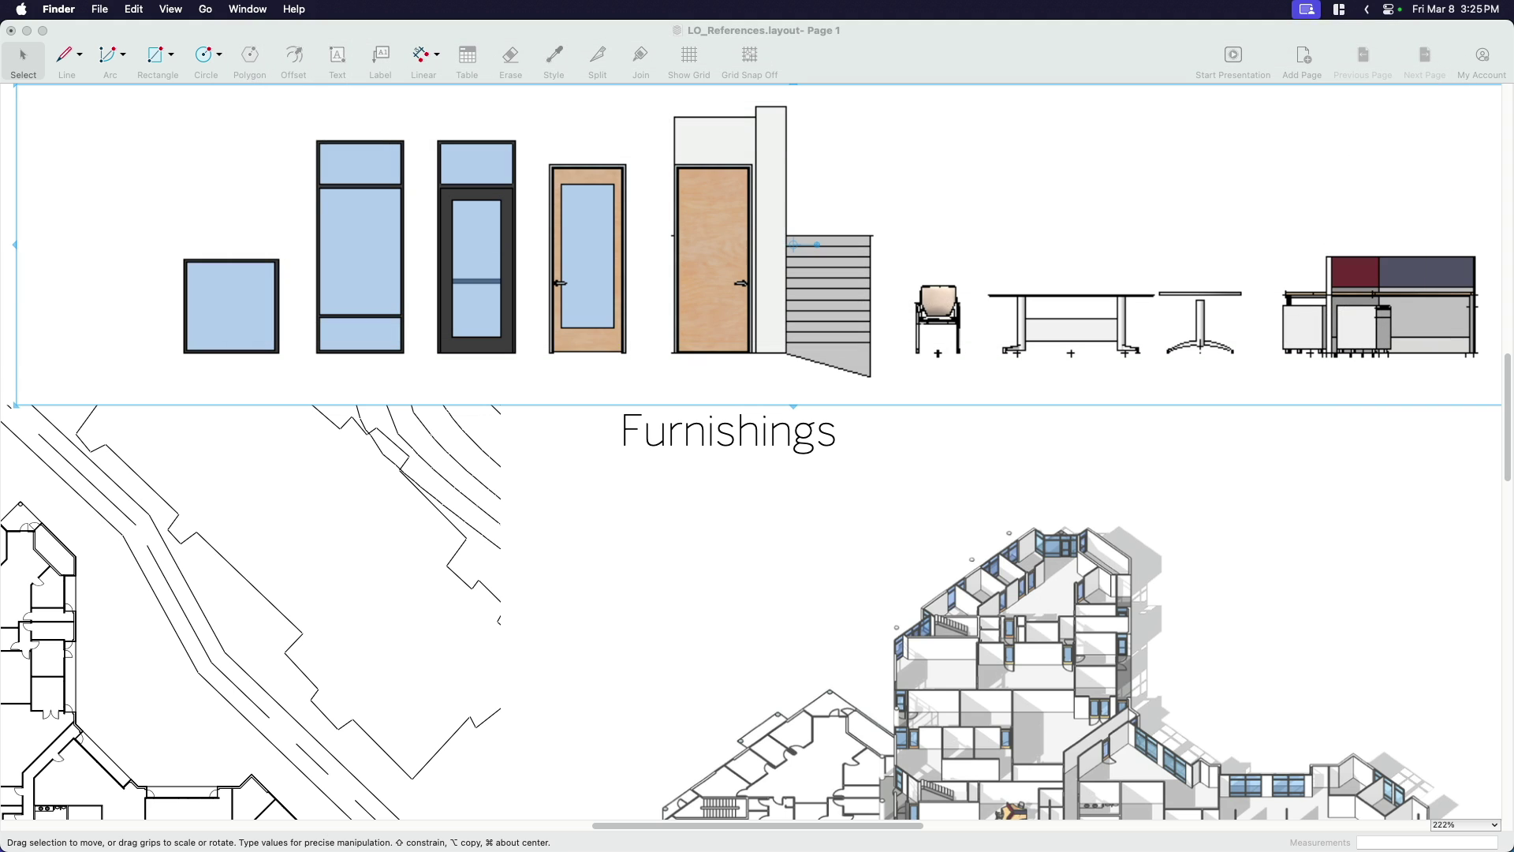
Switch back to LayOut and close Document Setup, with all three references reading Current
click(958, 201)
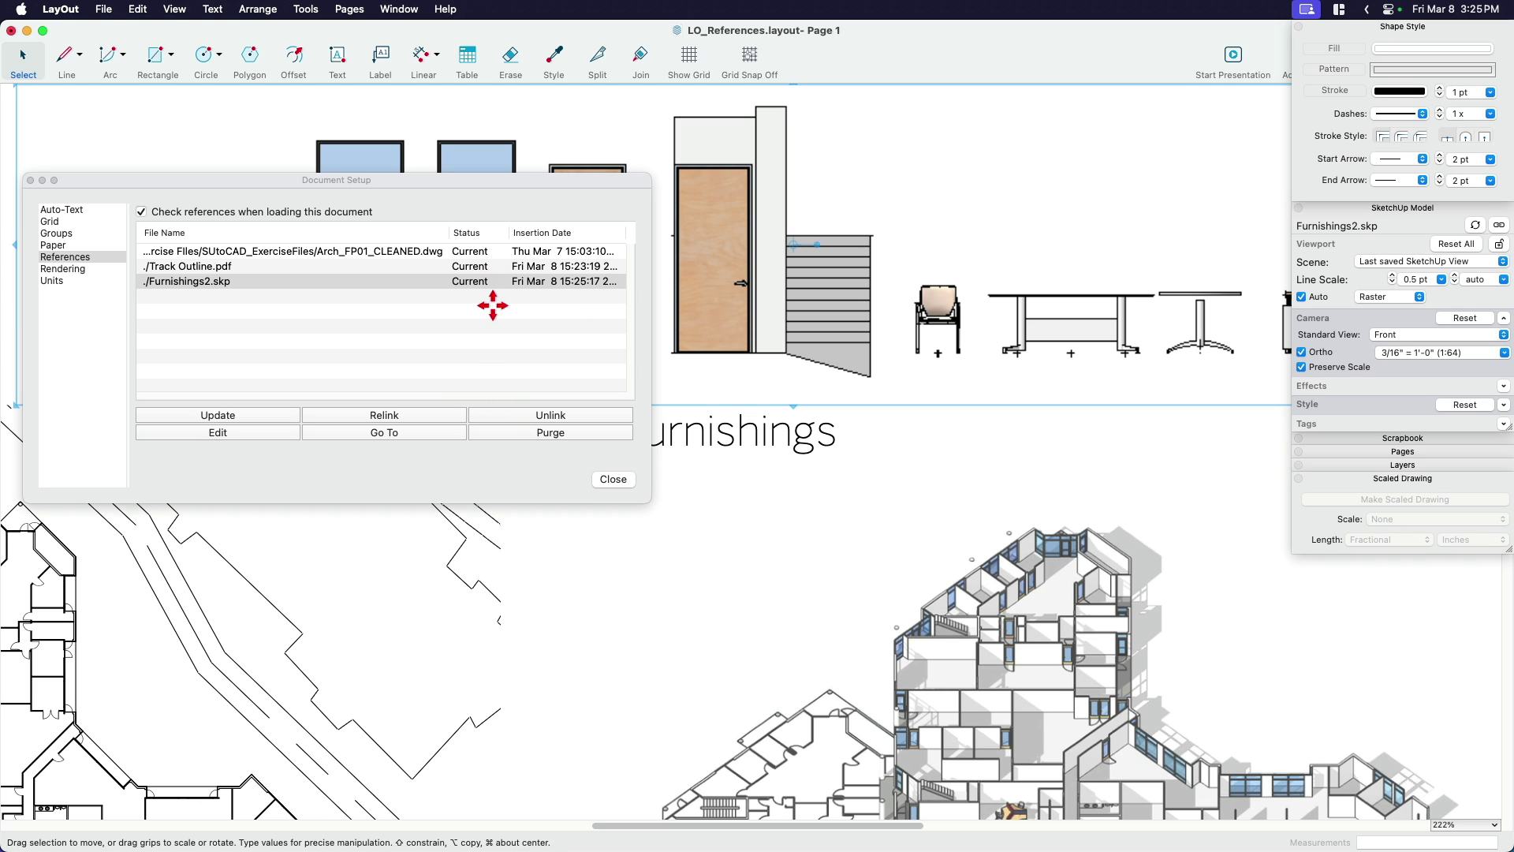
click(428, 188)
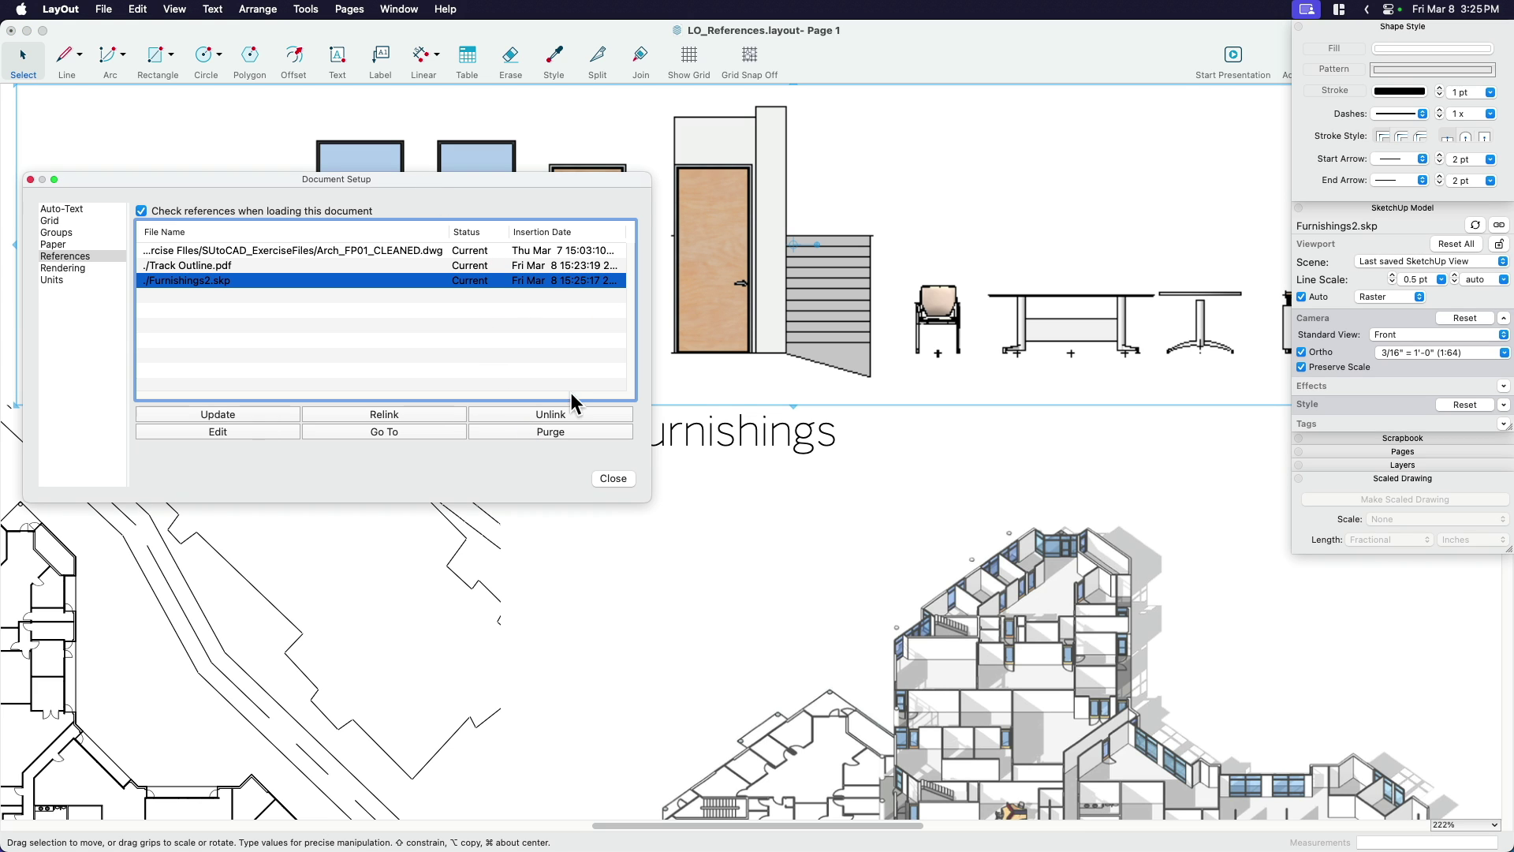
click(623, 480)
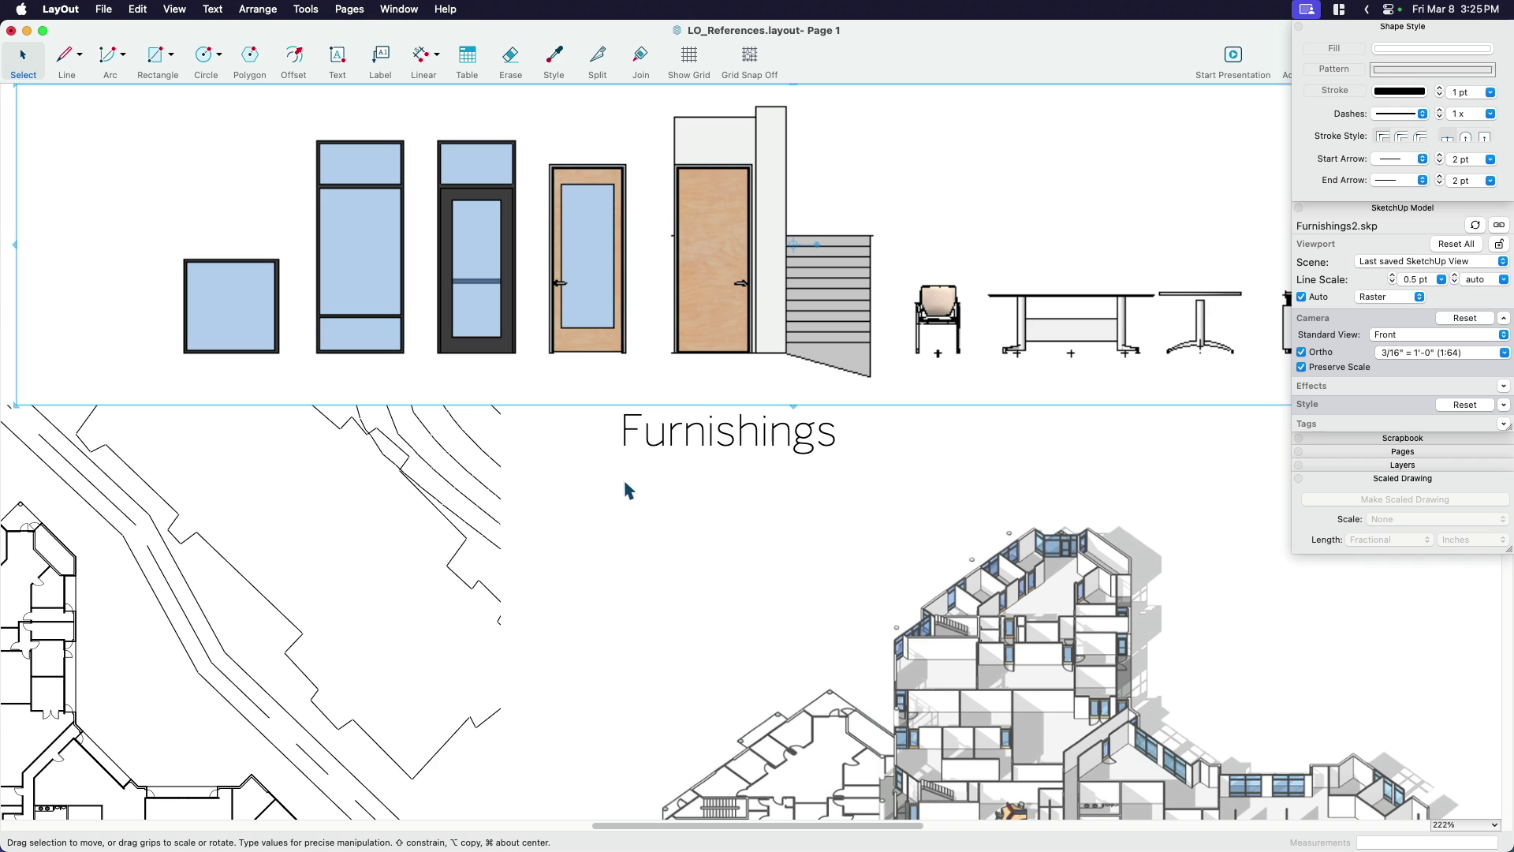